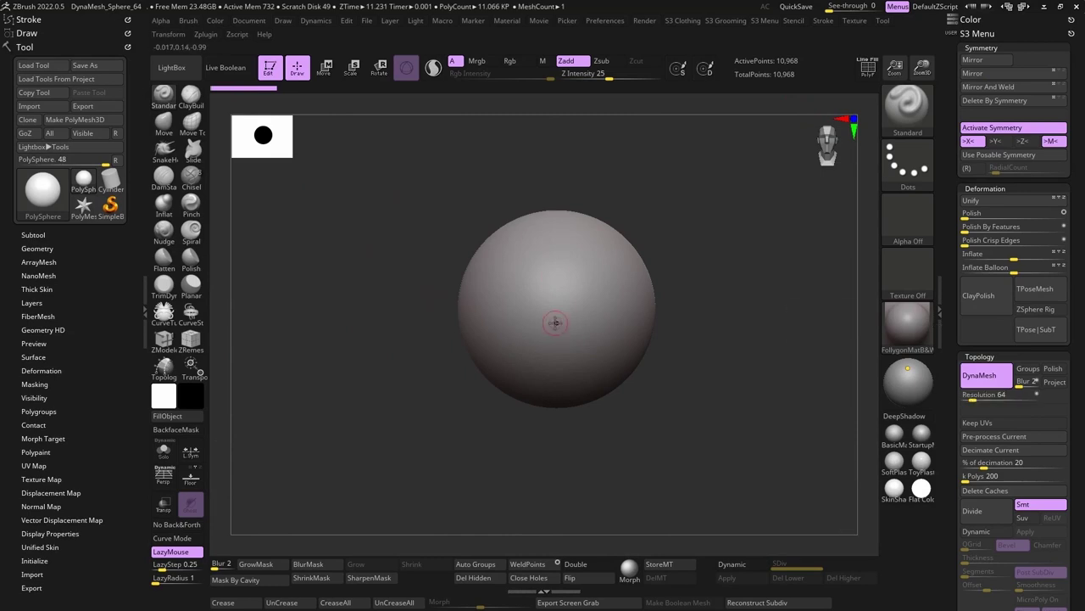
- Mask a round patch on the sphere and extrude it into a thick cylindrical snout
key("ctrl")
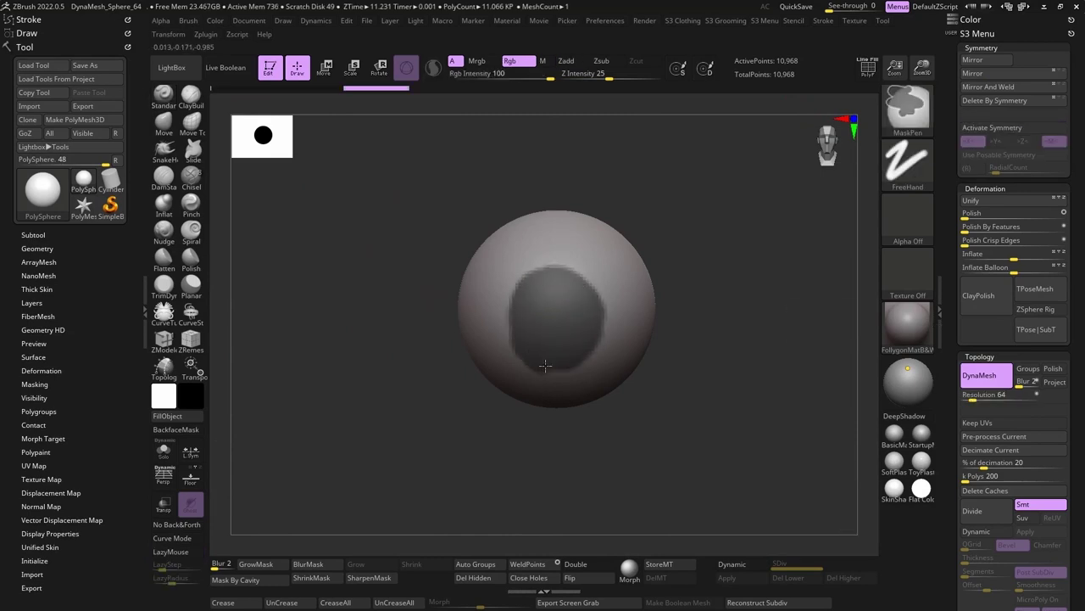
left_click_drag(545, 365, 363, 279)
key("w")
left_click_drag(644, 310, 493, 289, "ctrl")
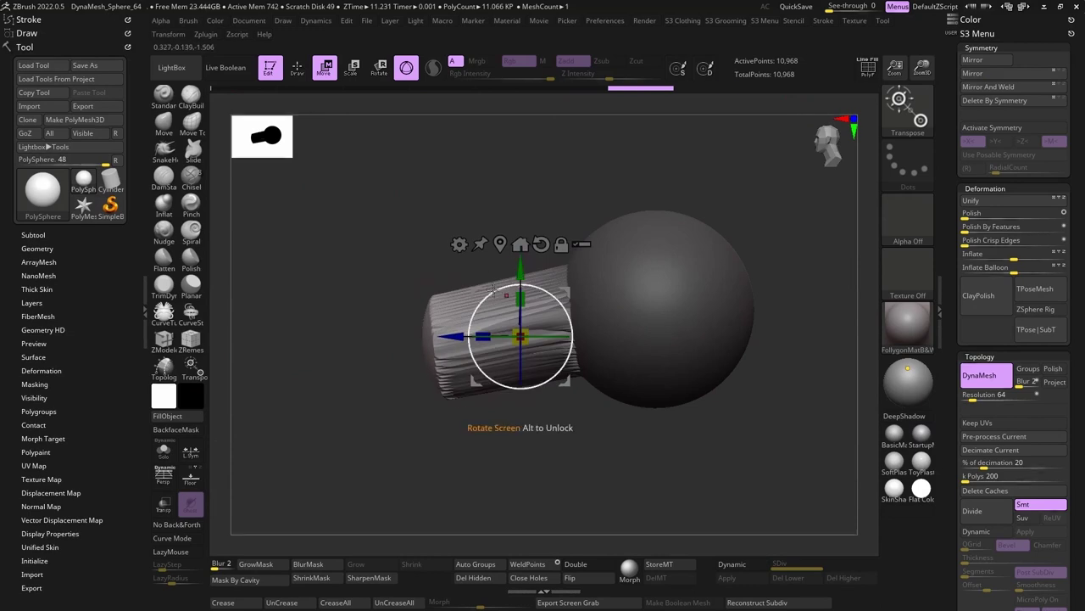
- Clear the mask and DynaMesh the sphere and snout together into one mesh
key("q")
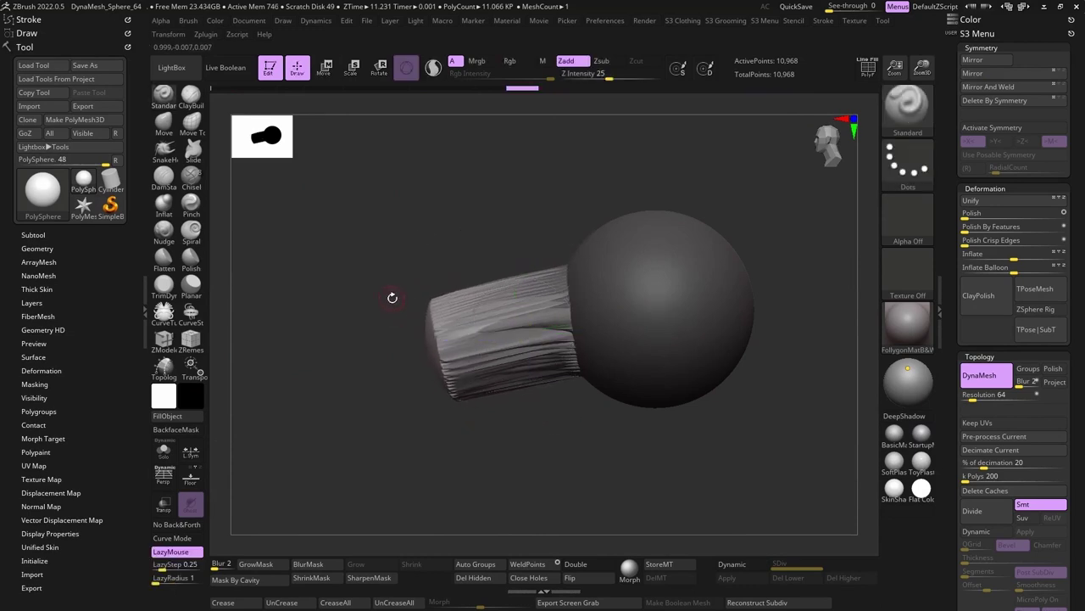
key("w")
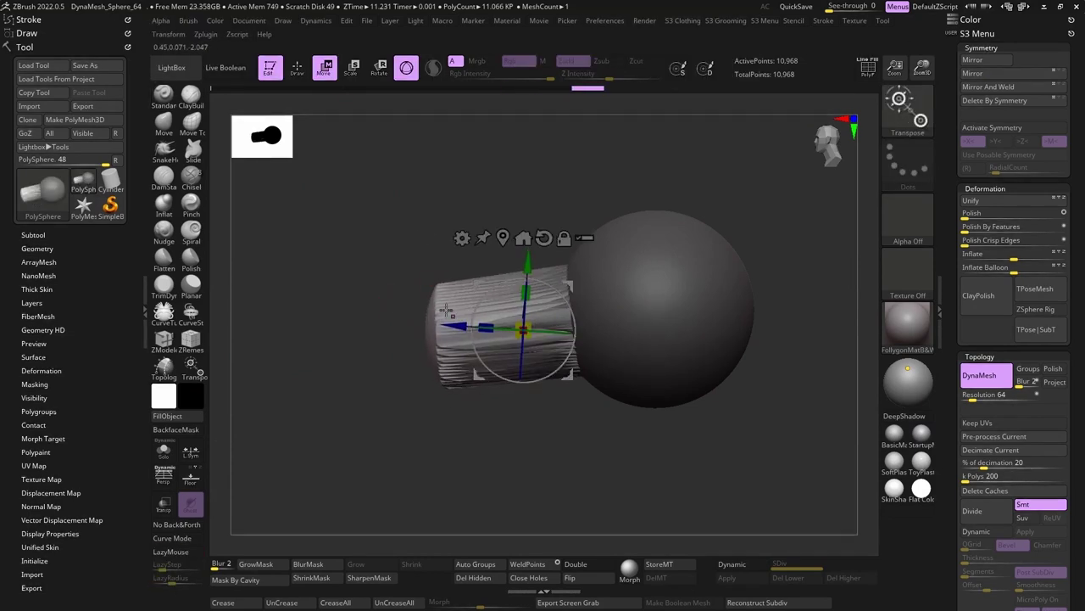
key("q")
left_click_drag(380, 375, 387, 381, "ctrl")
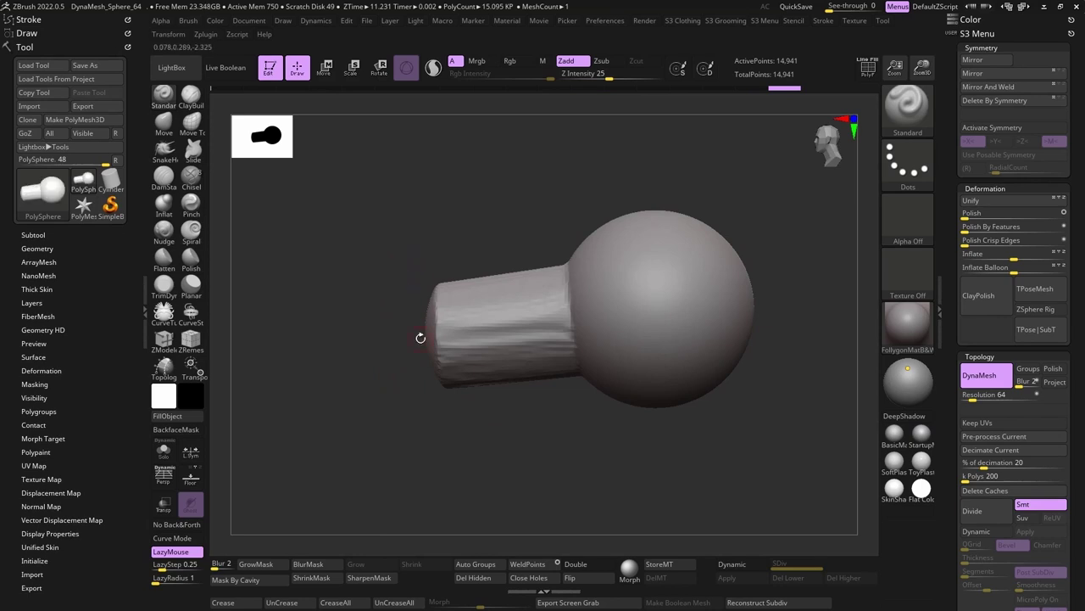
key("ctrl+b")
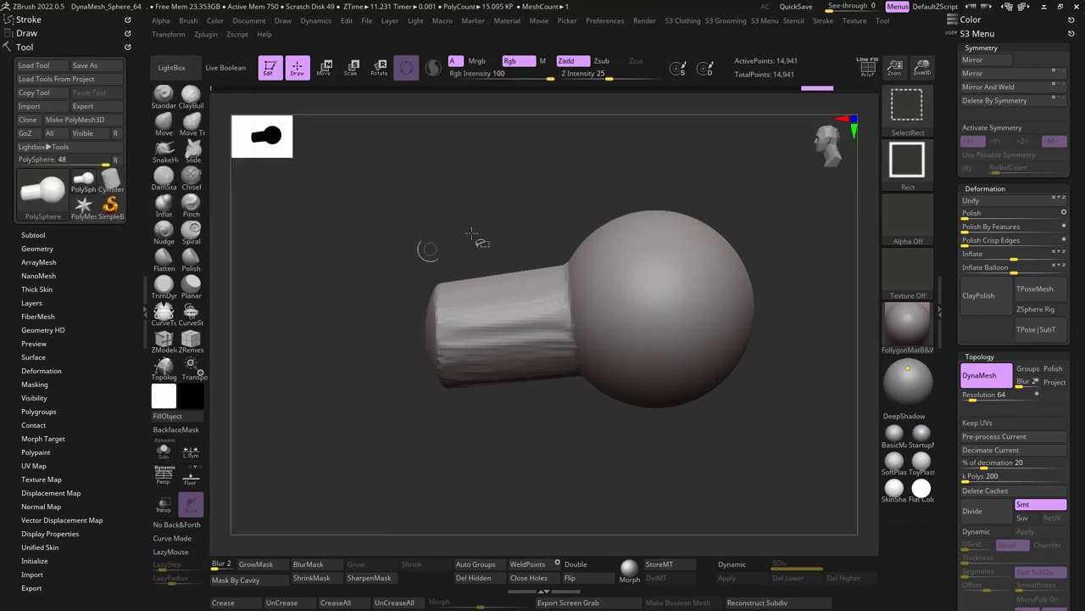
- Draw SliceCurve lines along the cylinder and display the polygroup wireframe
key("ctrl+shift+b")
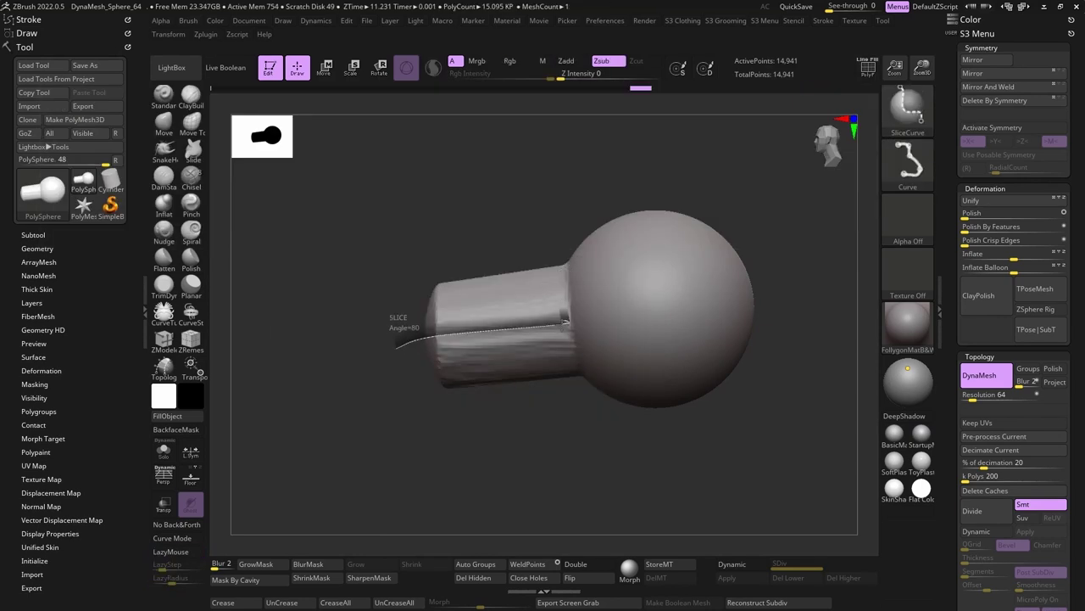
mouse_move(550, 324)
left_mouse_down("ctrl+shift")
mouse_move(329, 313)
mouse_move(358, 298)
left_mouse_up("ctrl+shift")
key("shift+f")
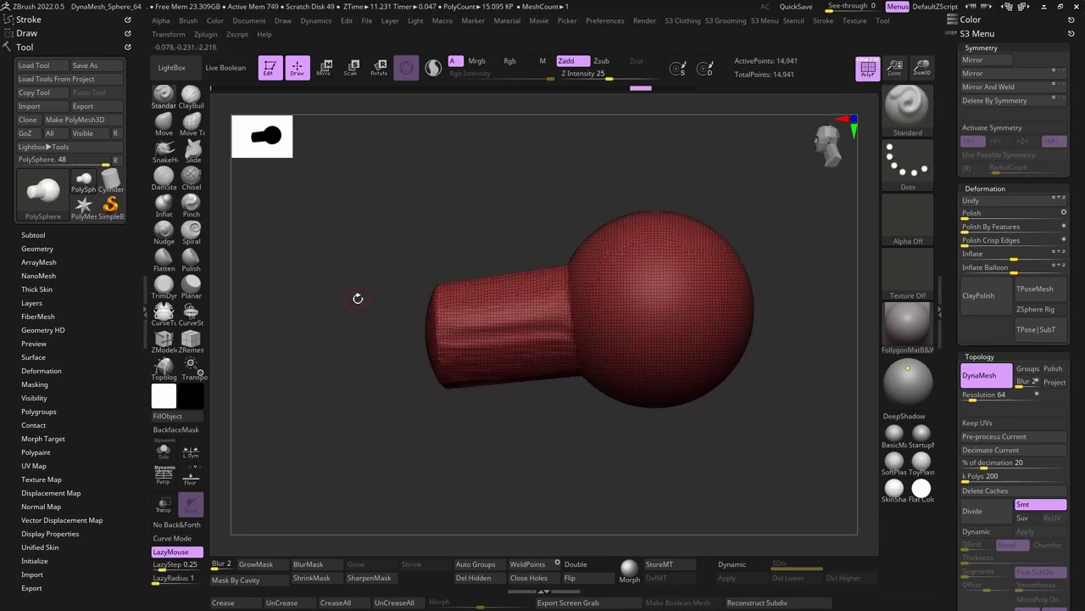
left_click_drag(370, 345, 566, 326, "ctrl+shift")
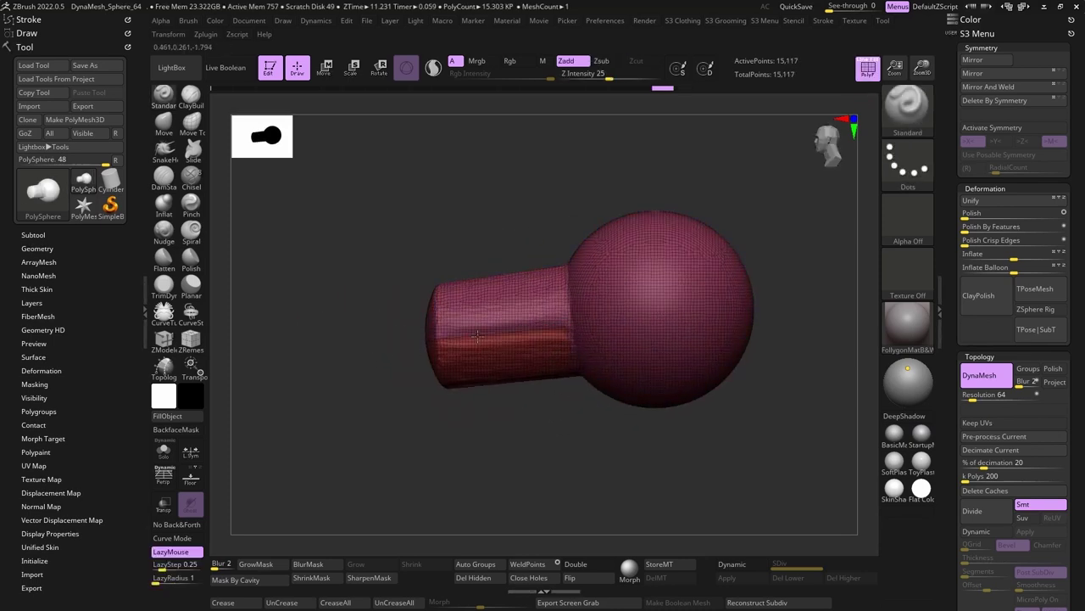
- Isolate the cylinder and test-rotate it with the gizmo, then undo and reveal the full mesh
left_click(475, 357, "ctrl+shift")
left_click(395, 315, "ctrl+shift")
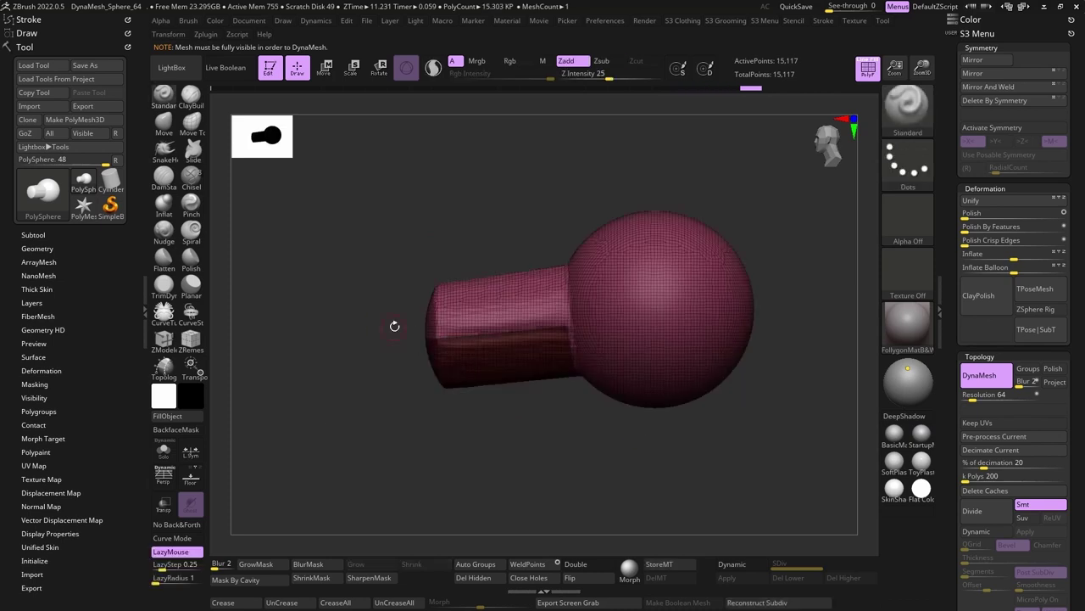
key("w")
left_click(568, 326)
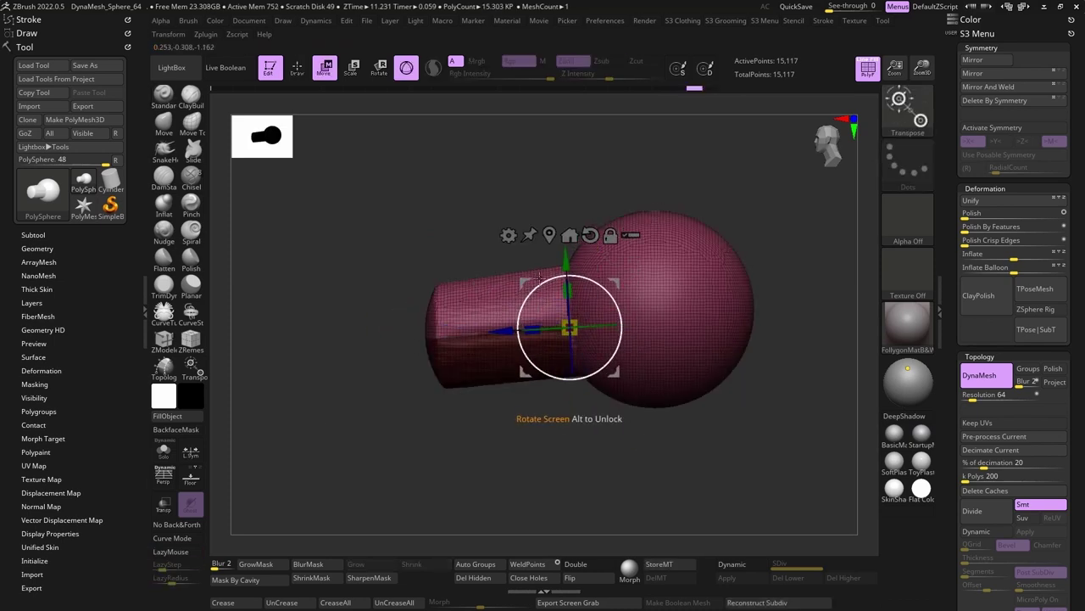
left_click(399, 245, "ctrl")
left_click_drag(594, 288, 387, 275)
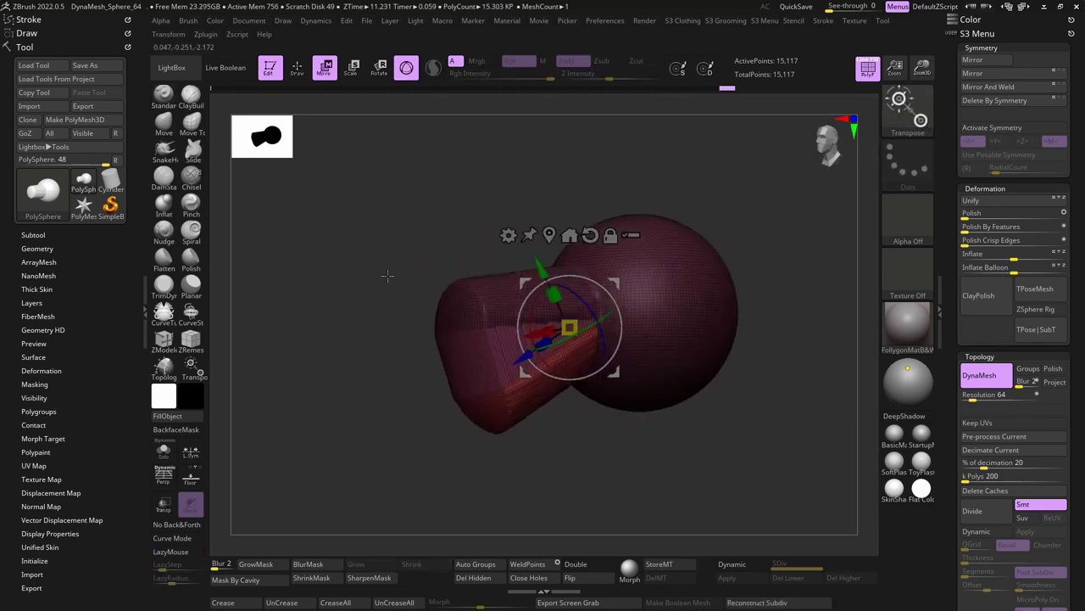
key("ctrl+z")
key("ctrl+z")
key("ctrl+z")
key("ctrl+z")
key("ctrl+z")
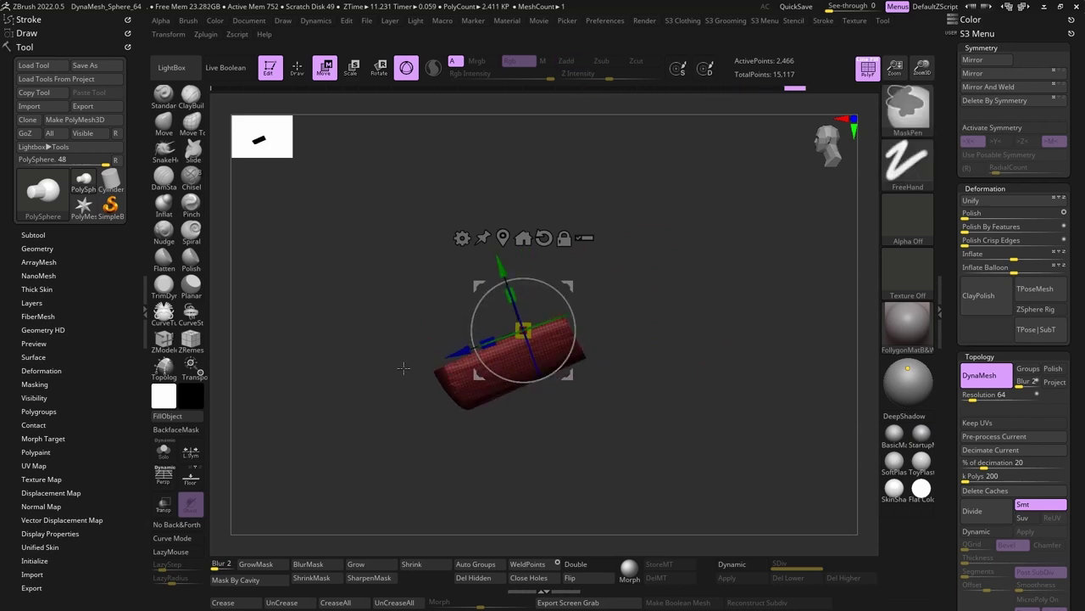
key("q")
left_click(405, 331, "ctrl+shift")
- Try lasso-knife and slice cuts on the mesh, undoing each one
key("b")
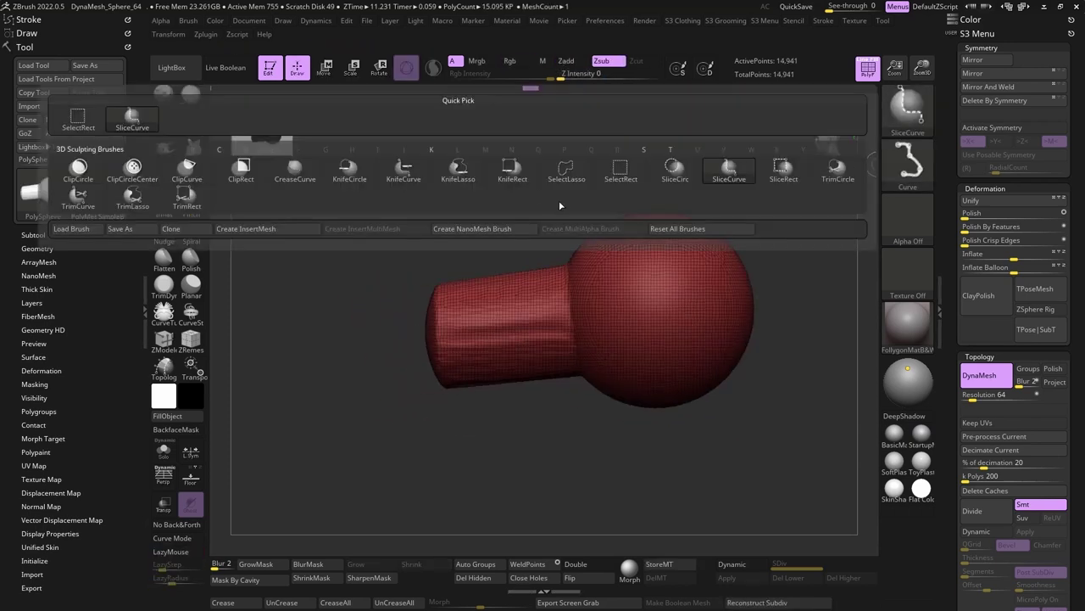
left_click(458, 170)
mouse_move(551, 360)
left_mouse_down("ctrl+shift")
mouse_move(364, 338)
mouse_move(601, 443)
left_mouse_up("ctrl+shift")
key("ctrl+z")
key("b")
left_click(368, 200)
key("ctrl+z")
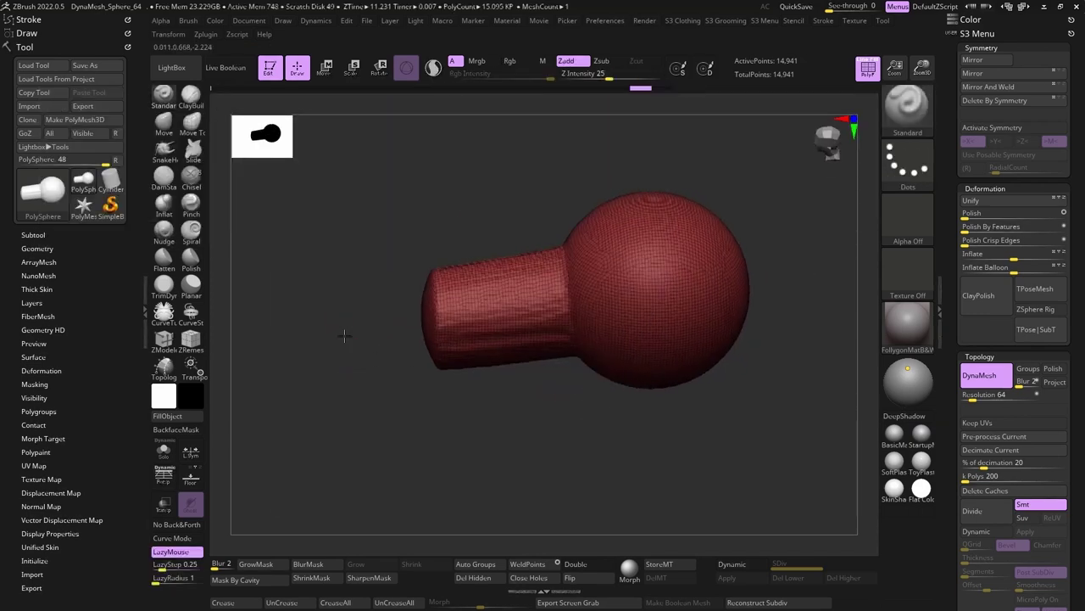
- Test a lengthwise curve trim on the cylinder, inspect it, then undo it
key("b")
left_click(369, 206)
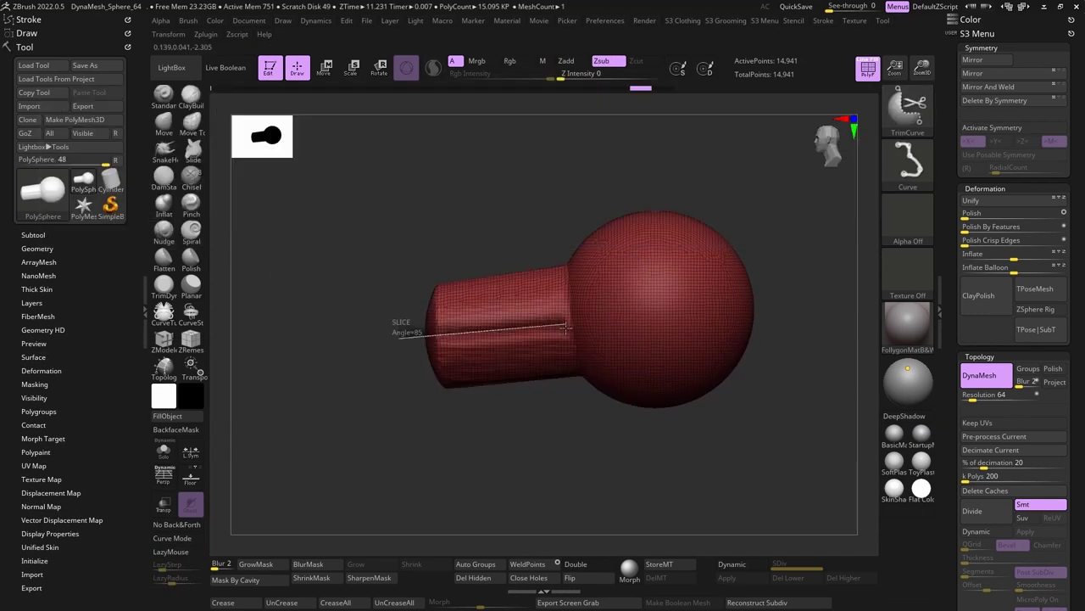
left_click_drag(387, 314, 345, 347, "ctrl+shift")
key("w")
left_click_drag(462, 307, 412, 335)
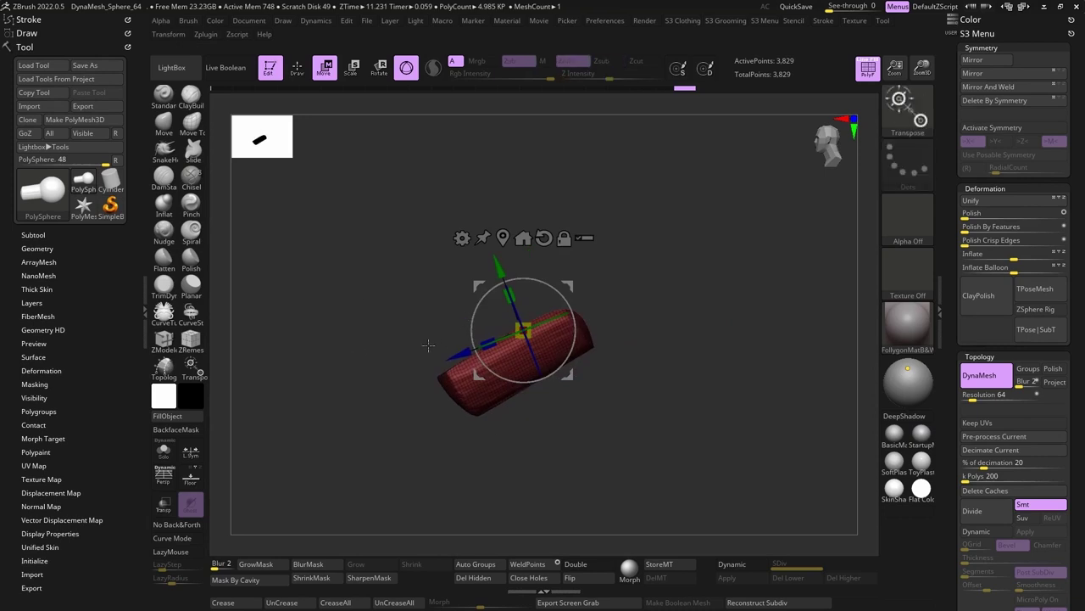
key("q")
key("ctrl+z")
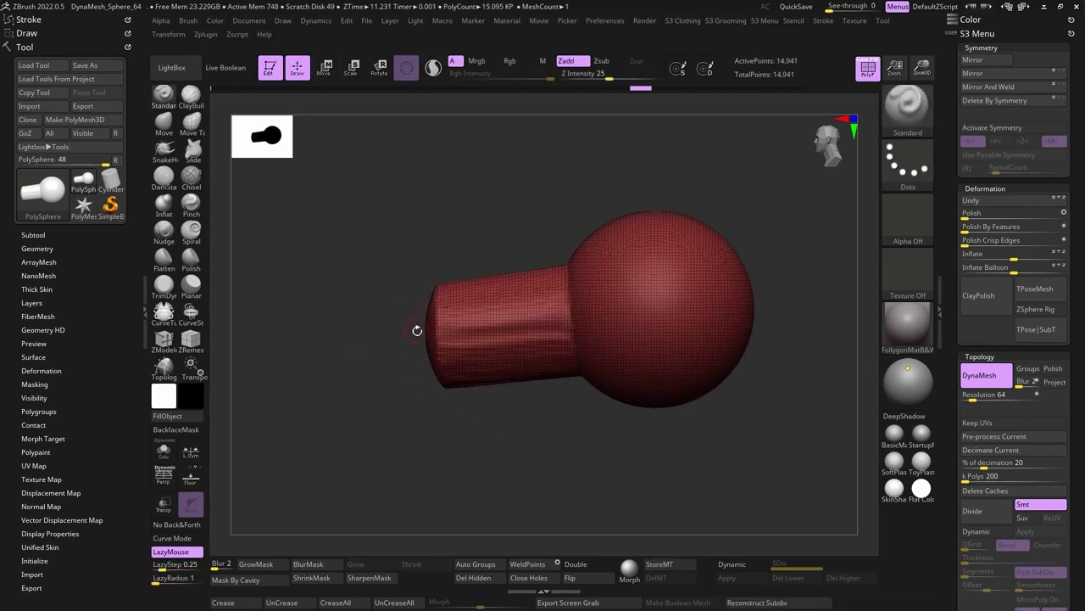
- SliceCurve lengthwise through the lower cylinder so its lower strip becomes its own polygroup
left_click(900, 117, "ctrl+shift")
left_click(728, 167)
left_click_drag(391, 345, 573, 328, "ctrl+shift")
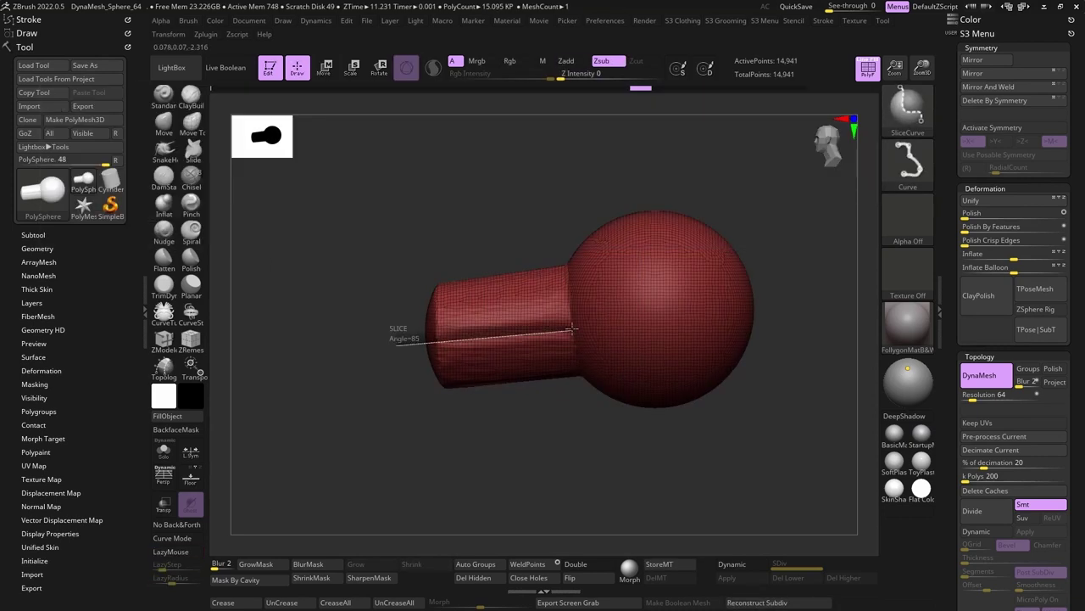
left_click_drag(583, 415, 585, 417, "ctrl+shift")
- Split the lower strip into its own jaw subtool and hide the wireframe
left_click(33, 235)
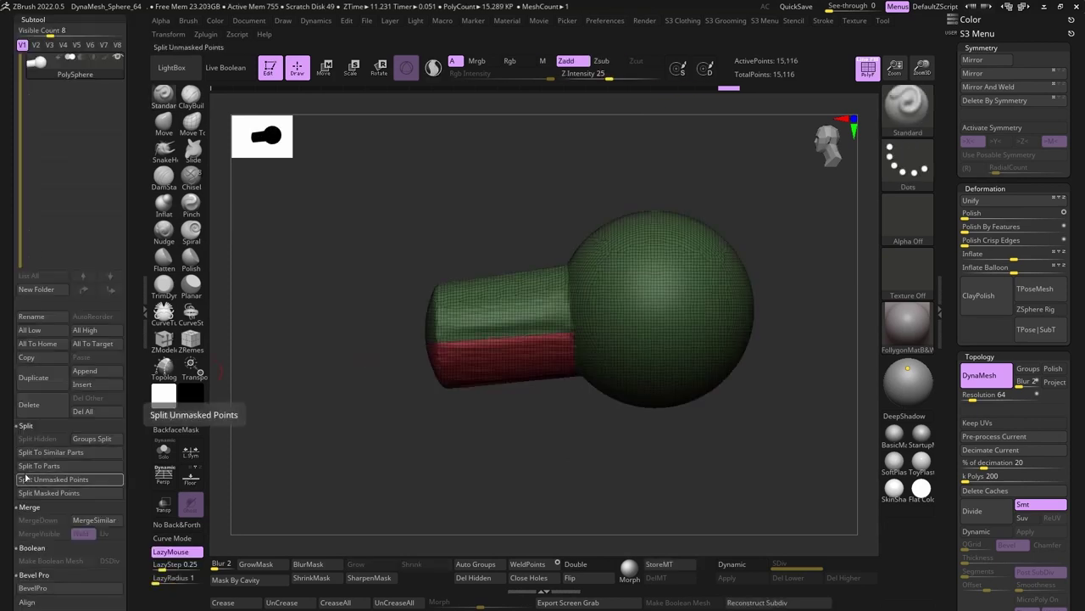
left_click(98, 438)
key("shift+f")
- Pivot the jaw at the snout junction and swing it down to open the mouth
key("w")
left_click(458, 363)
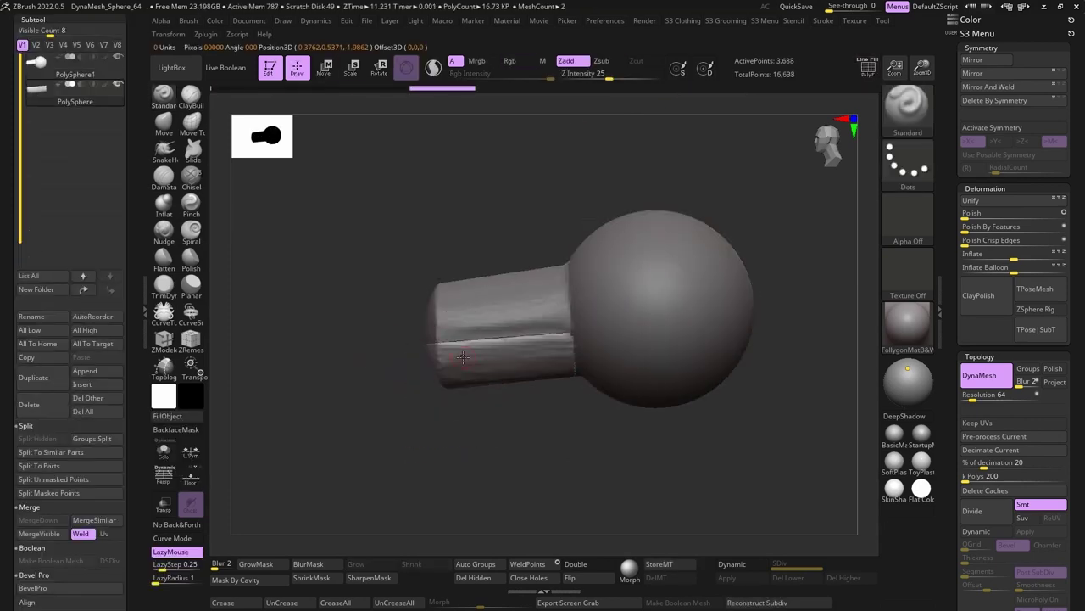
mouse_move(611, 475)
left_mouse_down()
mouse_move(509, 475)
mouse_move(611, 475)
left_mouse_up()
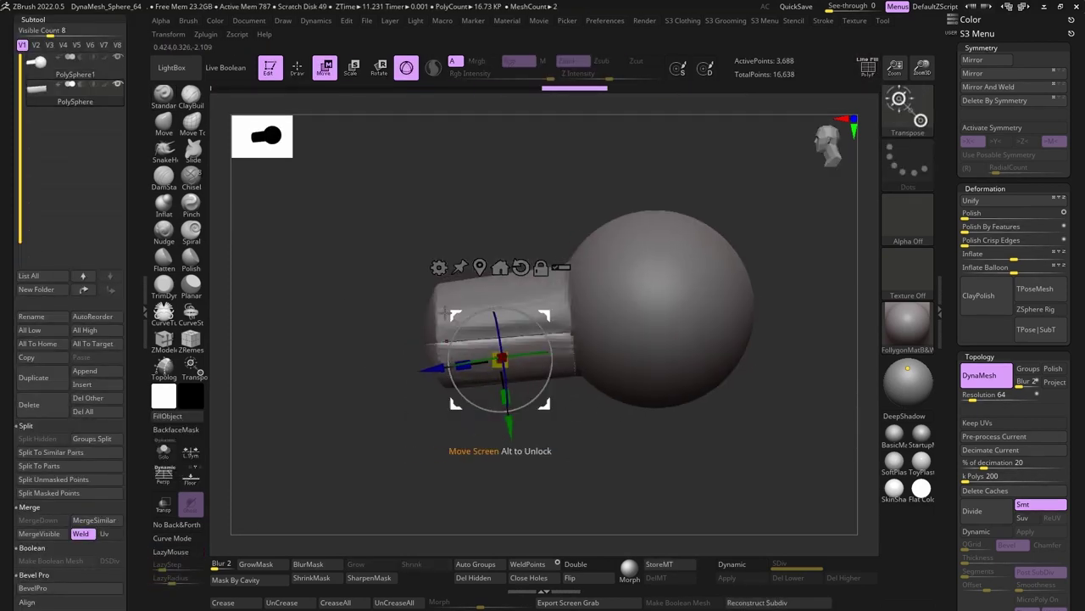
left_click_drag(497, 356, 567, 334, "alt")
left_click_drag(519, 307, 466, 320)
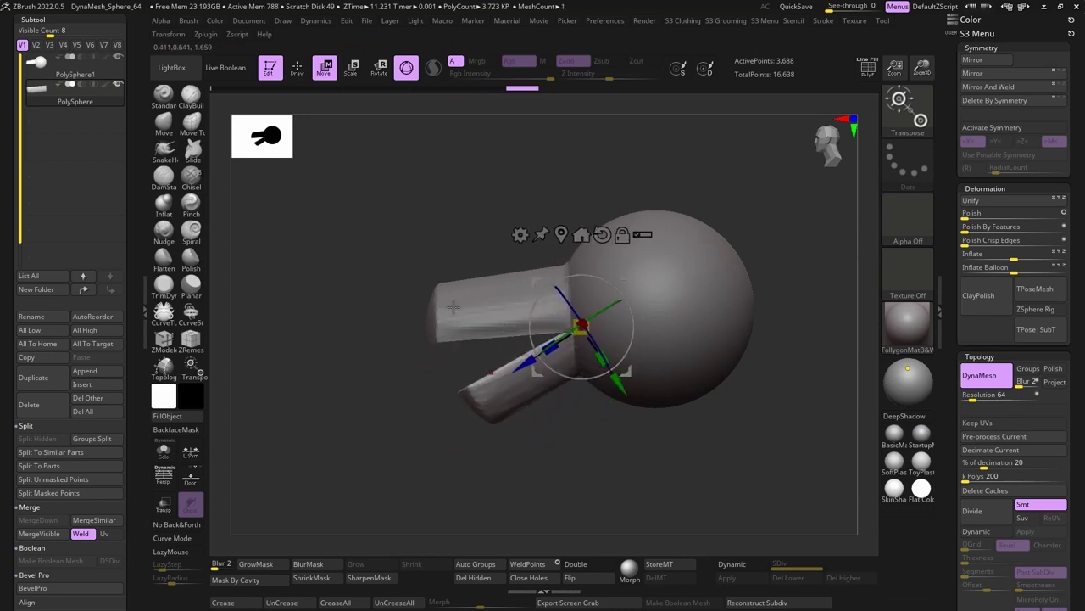
left_click_drag(620, 381, 626, 384)
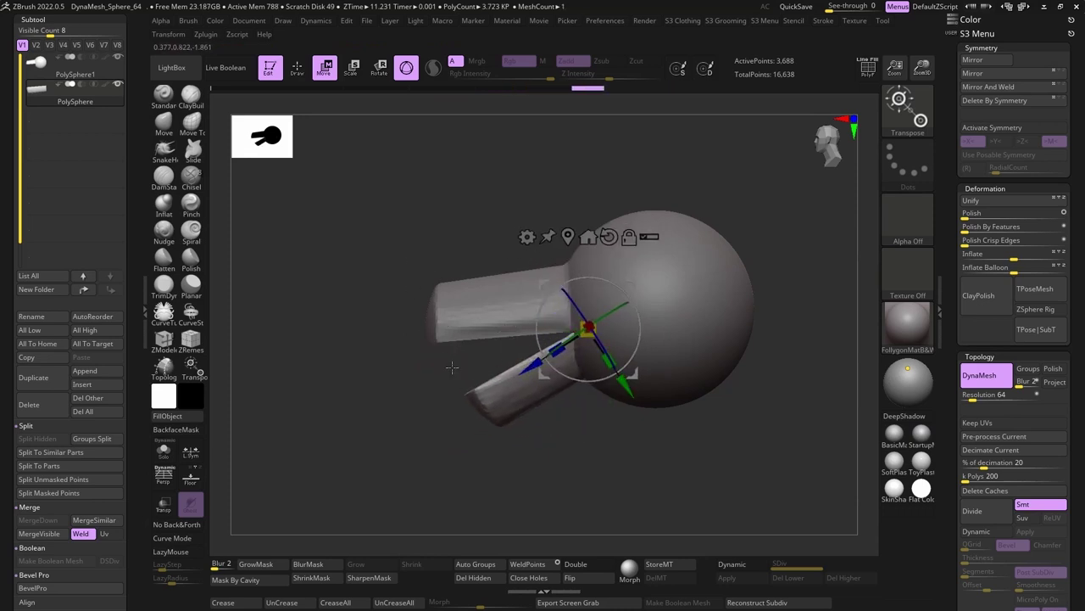
- MergeDown the jaw into the head and DynaMesh them together
left_click(388, 363, "ctrl")
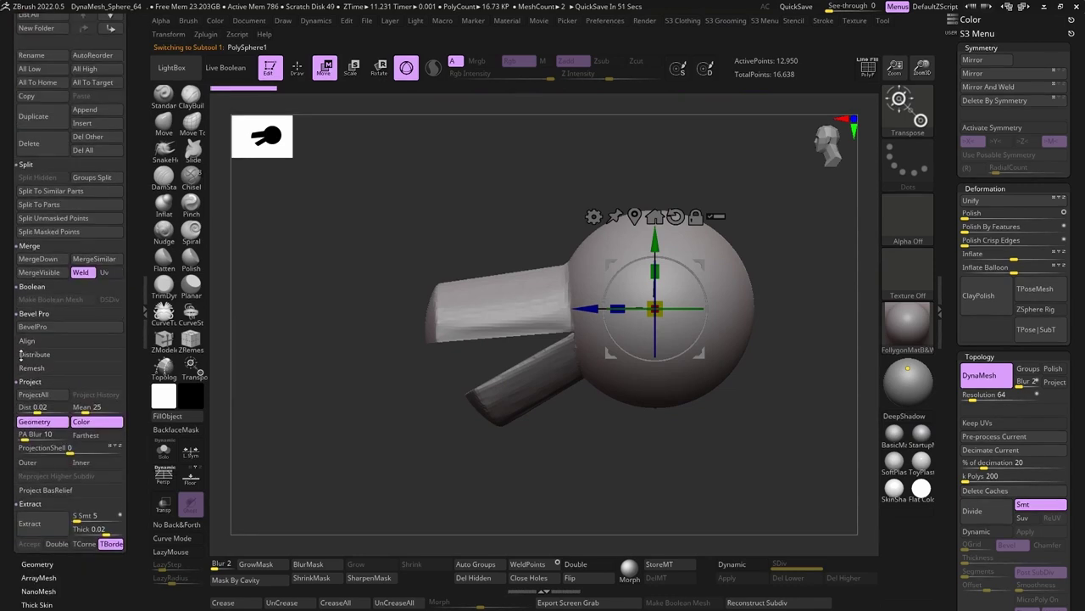
scroll(72, 339, "down", 5)
key("q")
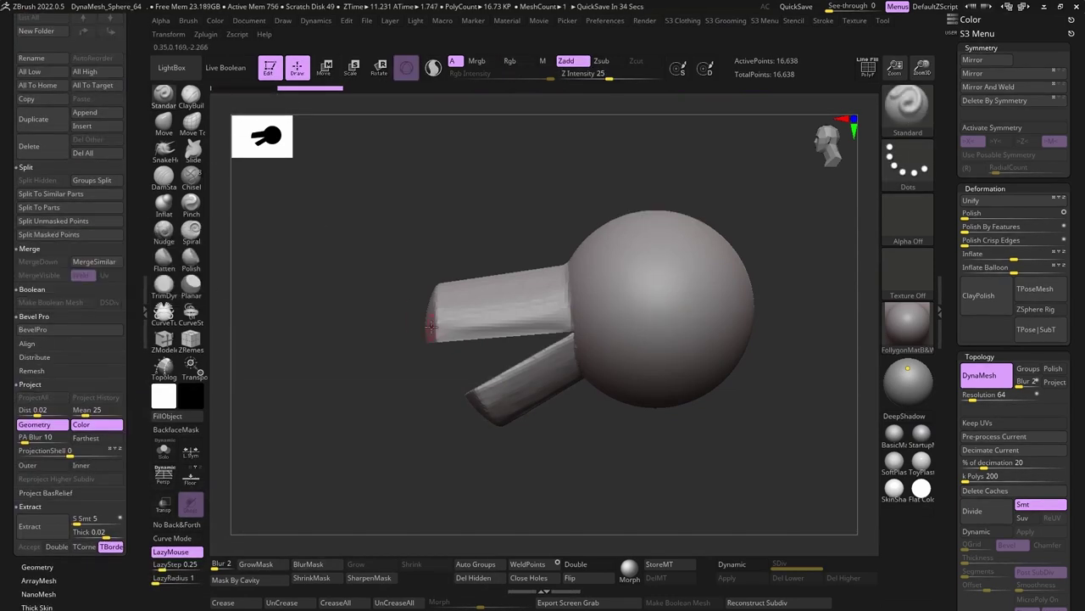
key("space")
- Turn on double-sided display and orbit to view the head from the front
left_click_drag(368, 291, 320, 499)
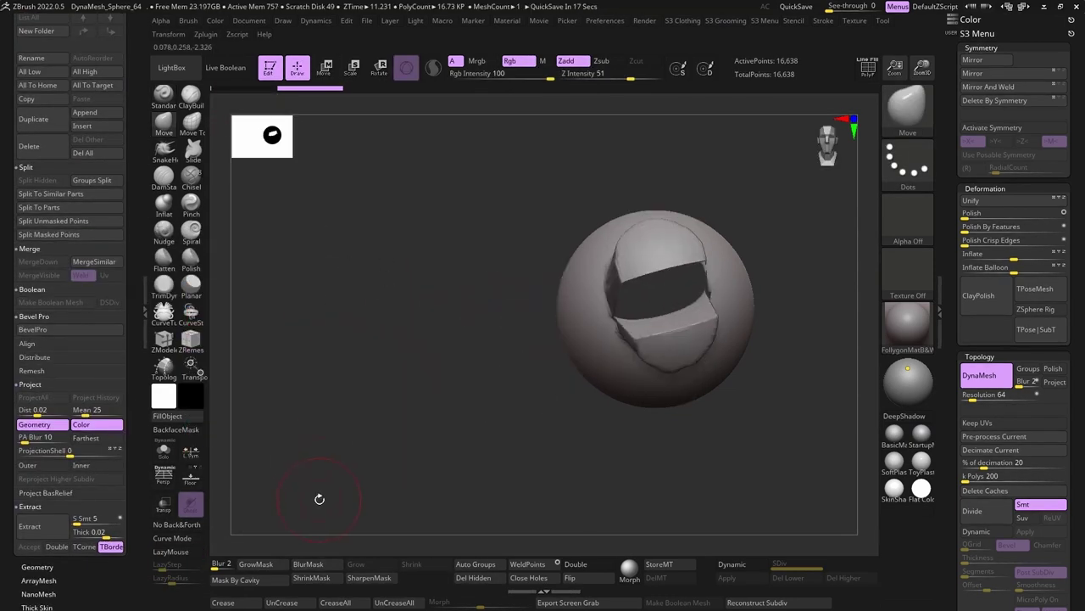
left_click(576, 564)
left_click_drag(543, 492, 351, 332)
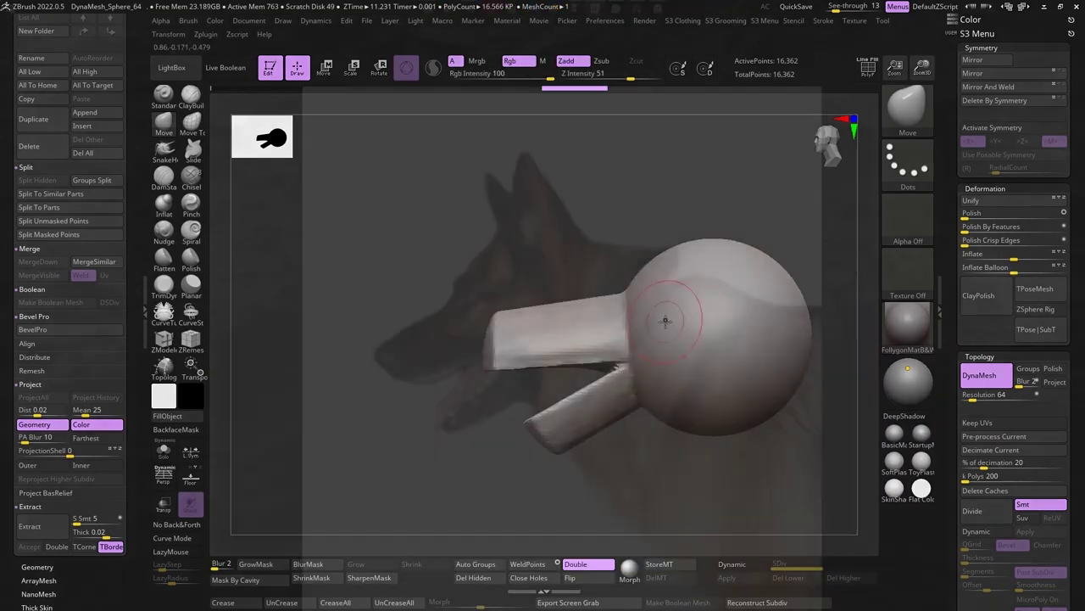
- Rotate and raise the head sphere against the snout and jaw with the Move gizmo
mouse_move(661, 315)
left_mouse_down()
mouse_move(291, 339)
mouse_move(311, 368)
left_mouse_up()
key("w")
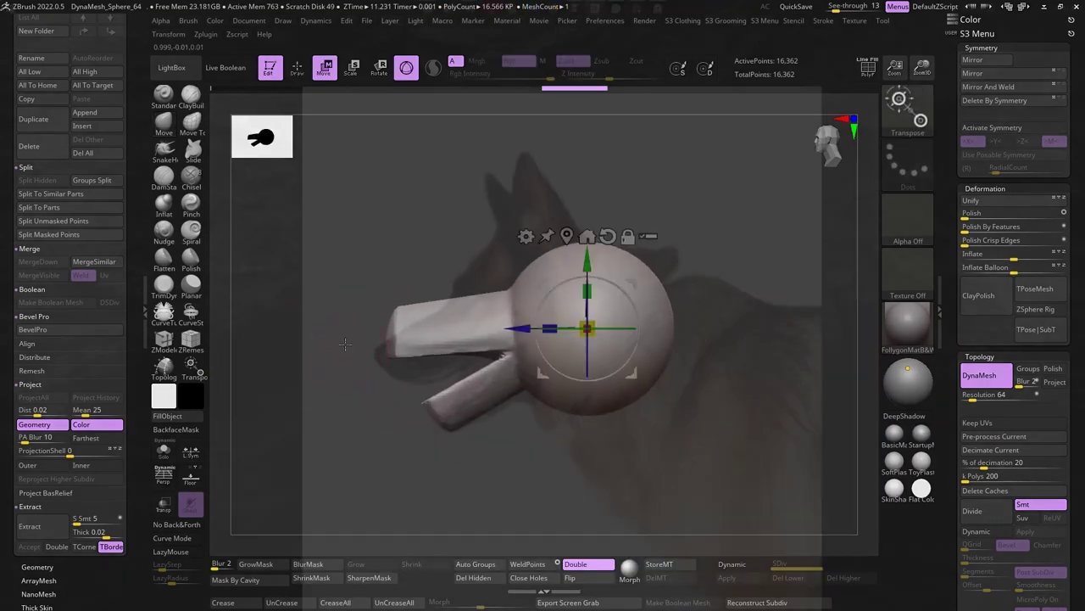
mouse_move(586, 266)
left_mouse_down()
mouse_move(594, 207)
mouse_move(568, 225)
left_mouse_up()
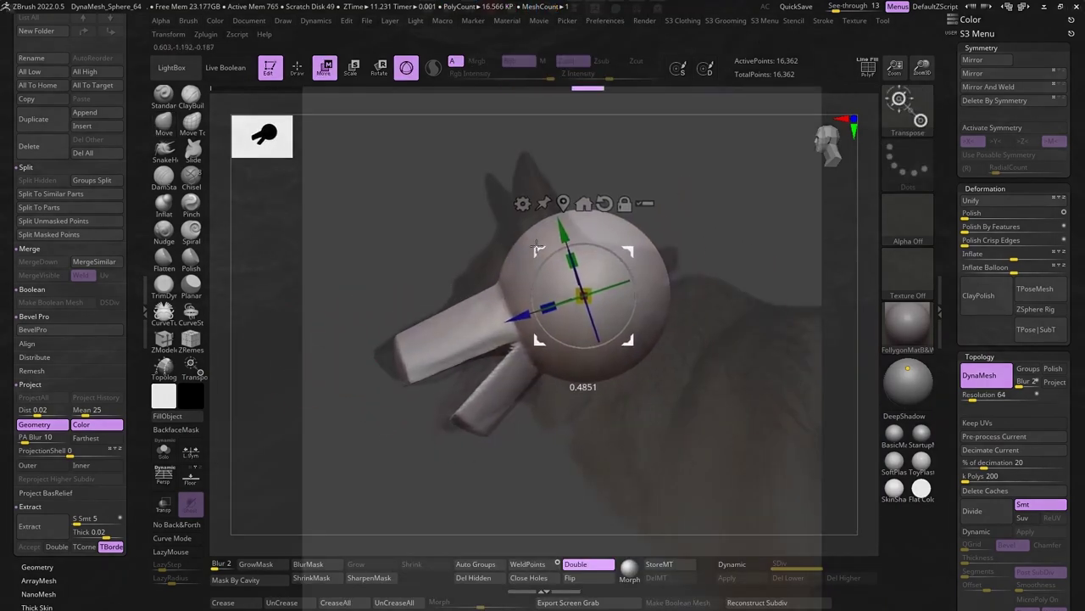
key("q")
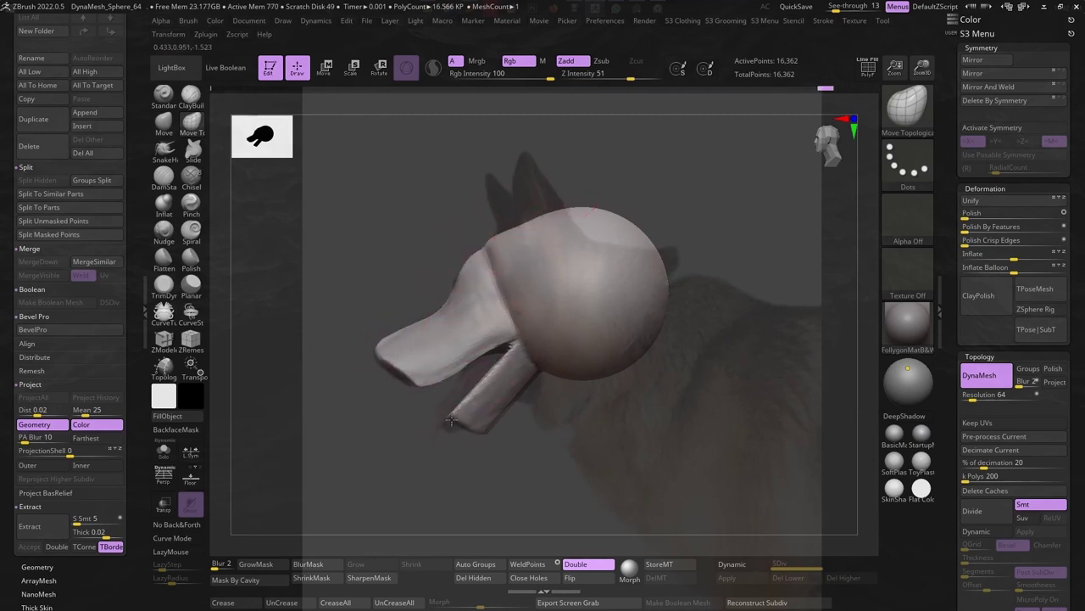
- With X symmetry on, pull the lower head down into a broad jaw and neck mass
left_click_drag(480, 423, 399, 373, "shift")
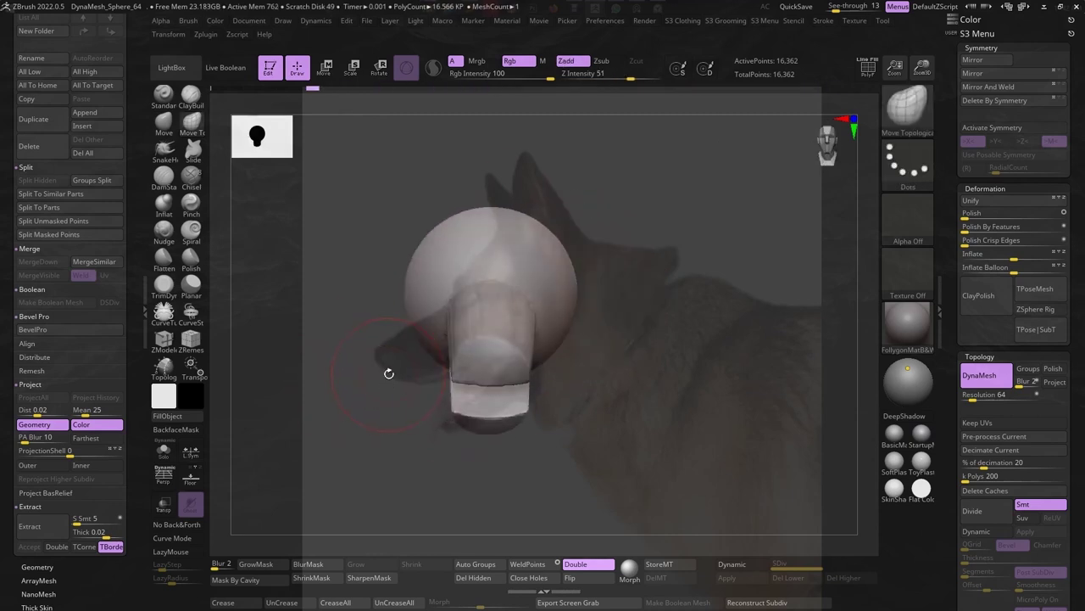
key("x")
left_click_drag(444, 278, 385, 415)
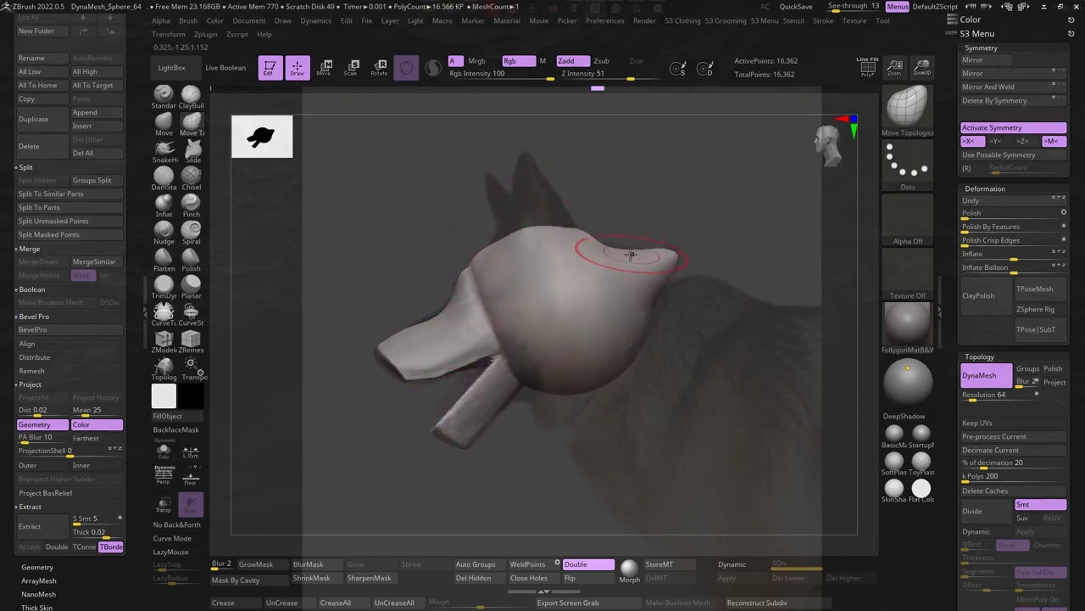
left_click_drag(631, 255, 606, 398)
mouse_move(519, 411)
left_mouse_down()
mouse_move(651, 376)
mouse_move(693, 288)
left_mouse_up()
mouse_move(592, 455)
left_mouse_down()
mouse_move(721, 331)
mouse_move(657, 472)
left_mouse_up()
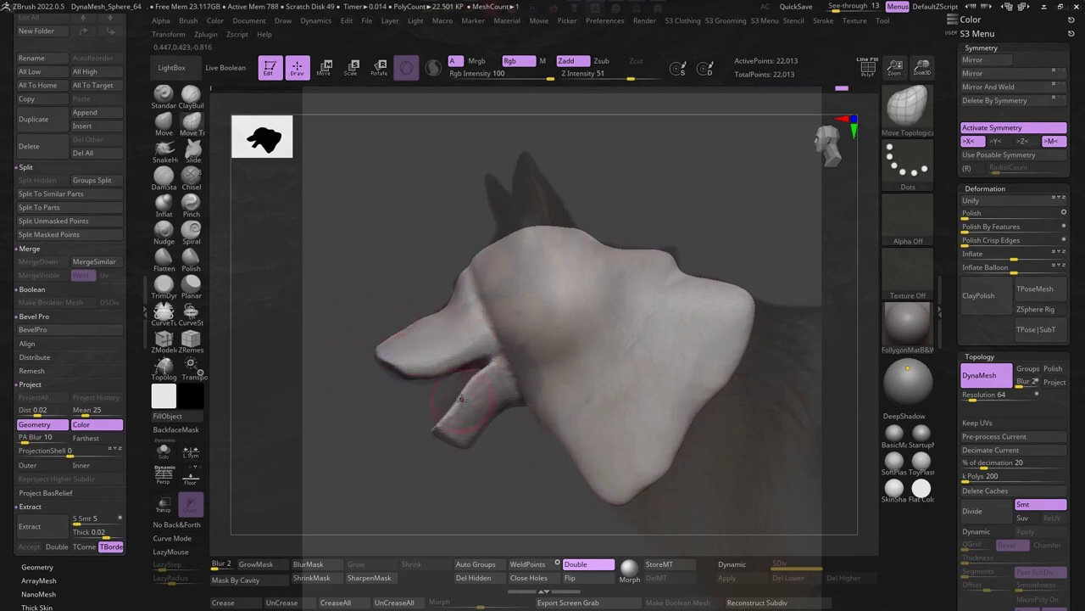
- DynaMesh the head into one surface and orbit to check it from front and three-quarter views
left_click(361, 370, "ctrl")
left_click_drag(361, 371, 349, 279)
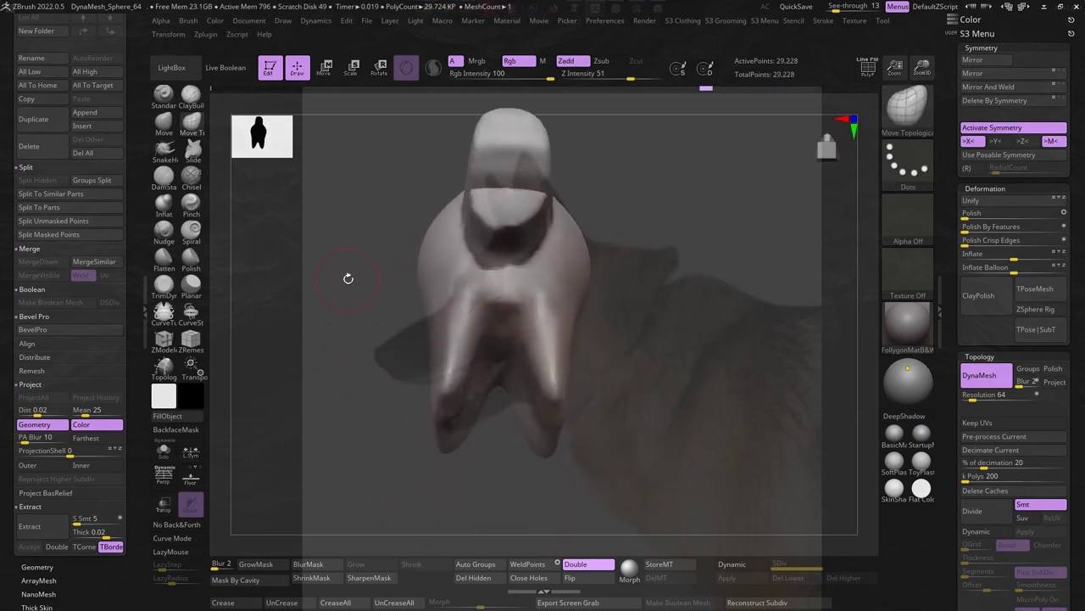
left_click_drag(458, 339, 758, 111)
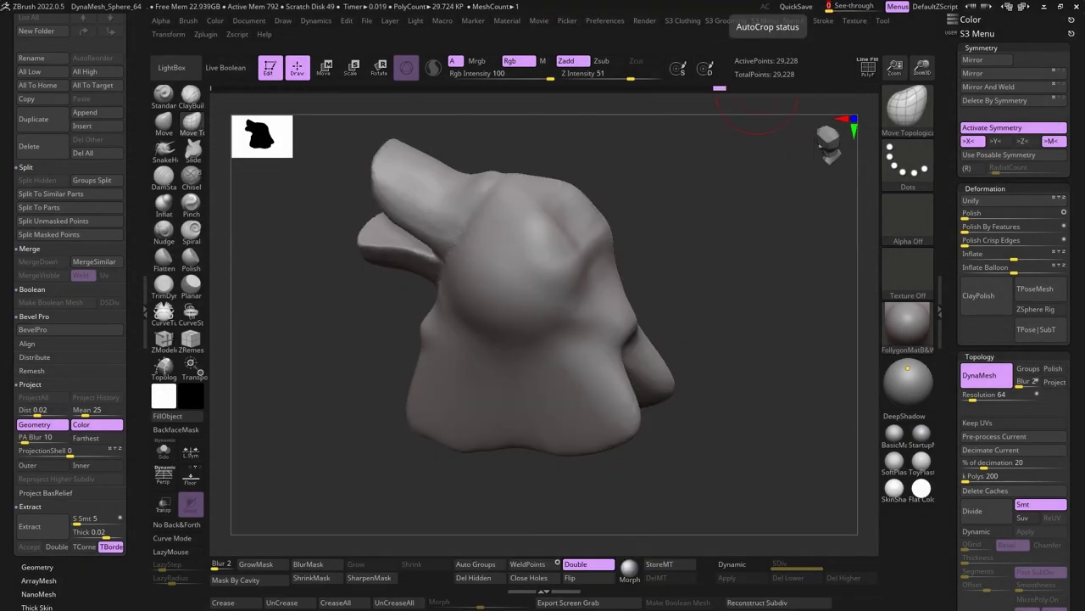
- Smooth down the thin lower-jaw protrusion and turn the head to face straight ahead
mouse_move(388, 309)
left_mouse_down()
mouse_move(543, 377)
mouse_move(393, 485)
mouse_move(592, 285)
mouse_move(582, 339)
mouse_move(486, 382)
mouse_move(385, 339)
mouse_move(434, 361)
mouse_move(419, 383)
left_mouse_up()
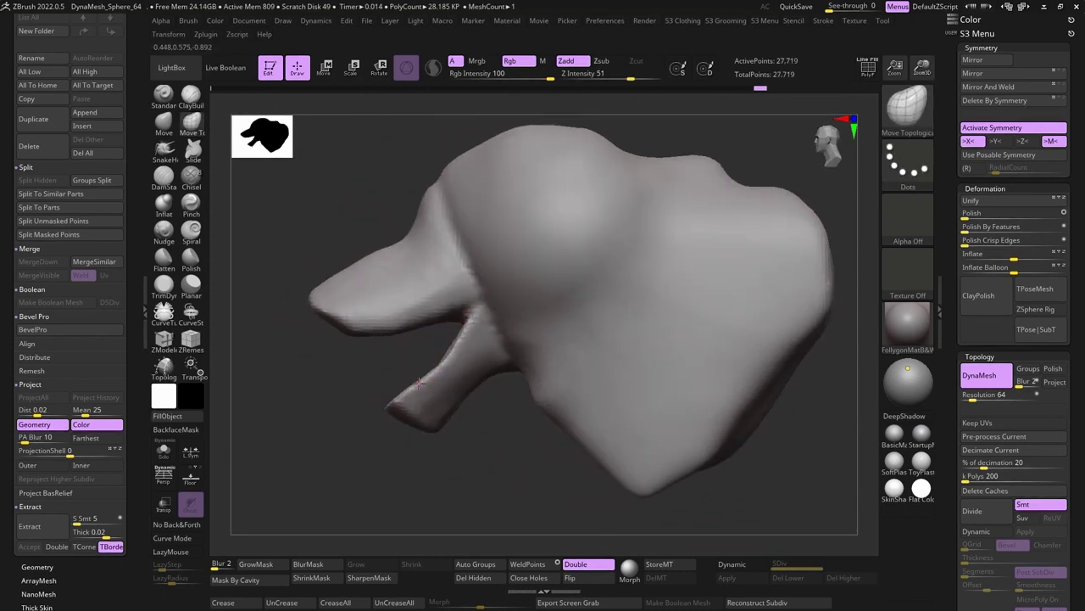
mouse_move(438, 421)
left_mouse_down("shift")
mouse_move(356, 407)
mouse_move(446, 356)
left_mouse_up("shift")
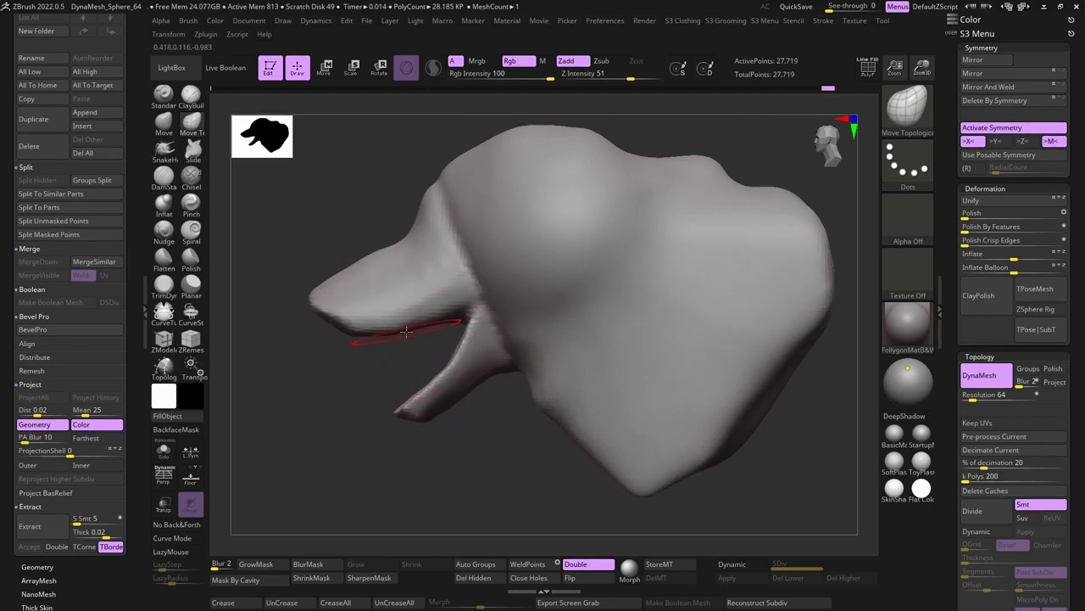
left_click_drag(444, 286, 407, 308)
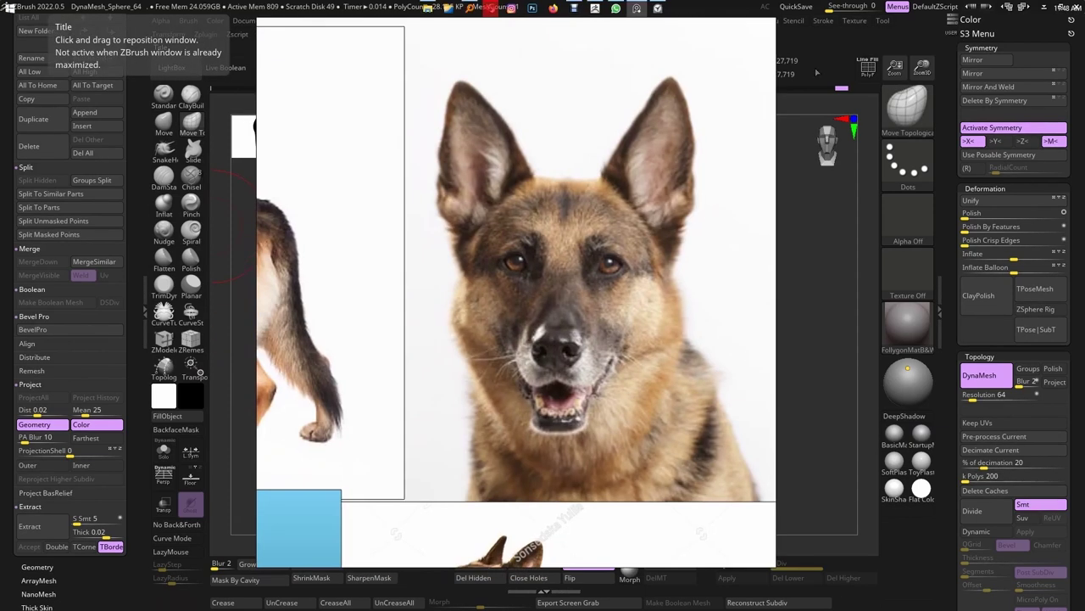
- Set See-through to 25 over the photo and press in the eye areas
left_click(836, 7)
left_click_drag(835, 7, 848, 7)
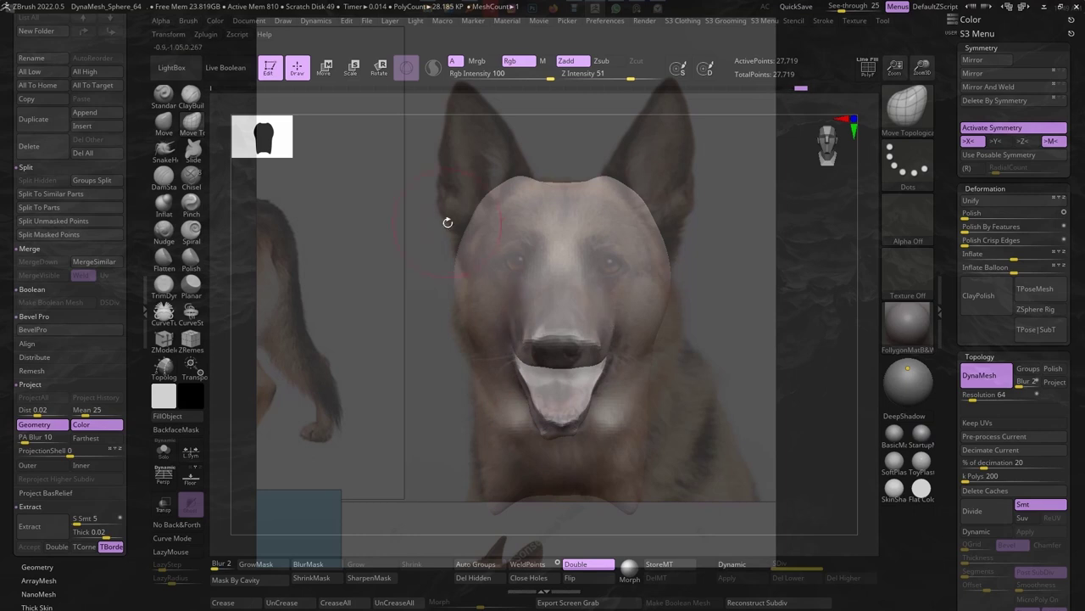
left_click_drag(496, 204, 515, 257)
- Widen the chest and shoulders and round the top of the head with Move Topological
key("b")
key("s")
key("t")
key("b")
key("m")
key("t")
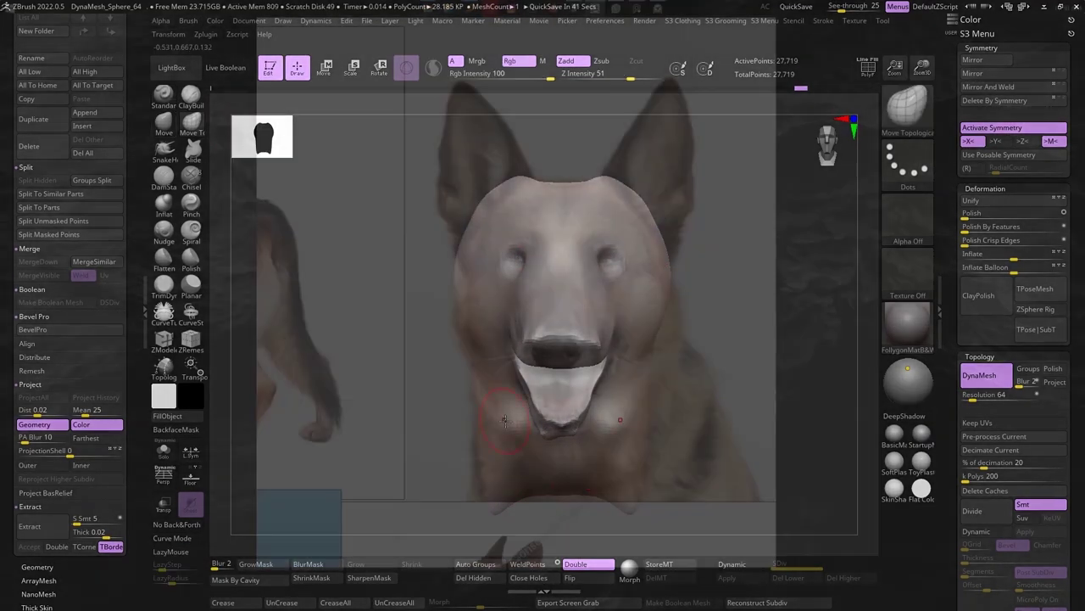
mouse_move(365, 382)
left_mouse_down()
mouse_move(407, 382)
mouse_move(365, 382)
left_mouse_up()
left_click_drag(462, 474, 428, 487)
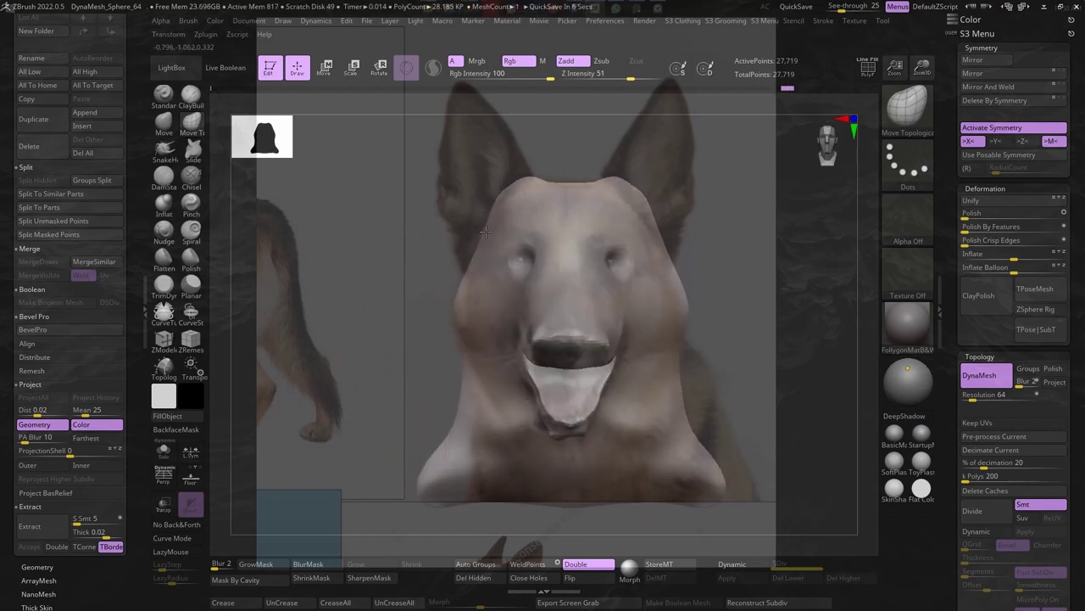
left_click_drag(485, 231, 501, 221)
- Turn off transparency, check the side profile and smooth the surface
left_click(840, 6)
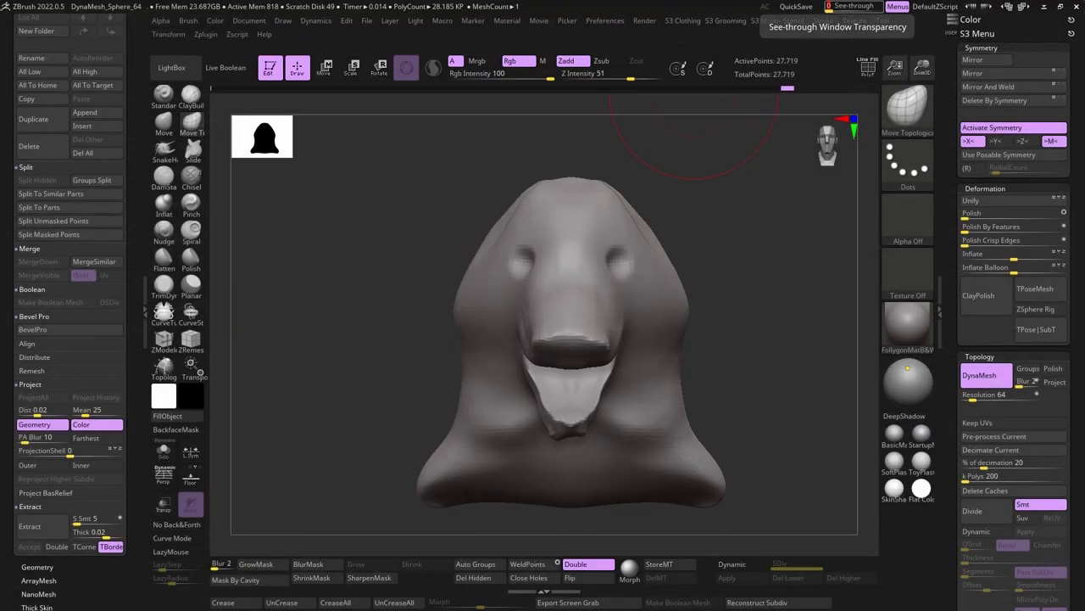
mouse_move(404, 380)
left_mouse_down()
mouse_move(528, 456)
mouse_move(388, 364)
mouse_move(282, 190)
left_mouse_up()
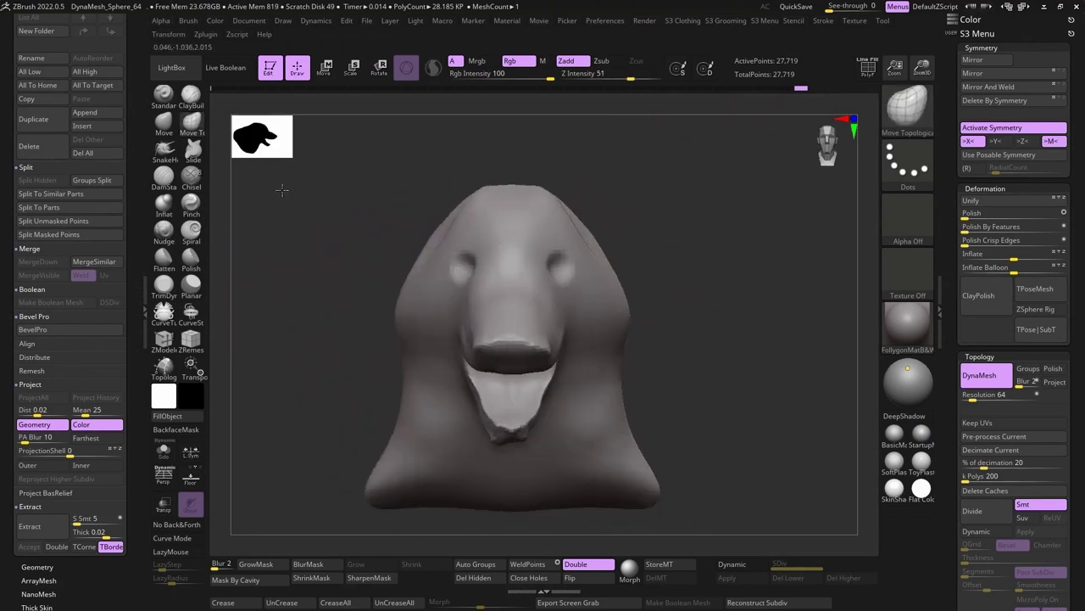
key("shift")
left_click_drag(337, 287, 337, 394, "alt")
- Append a Sphere3D subtool and select it
left_click(85, 506)
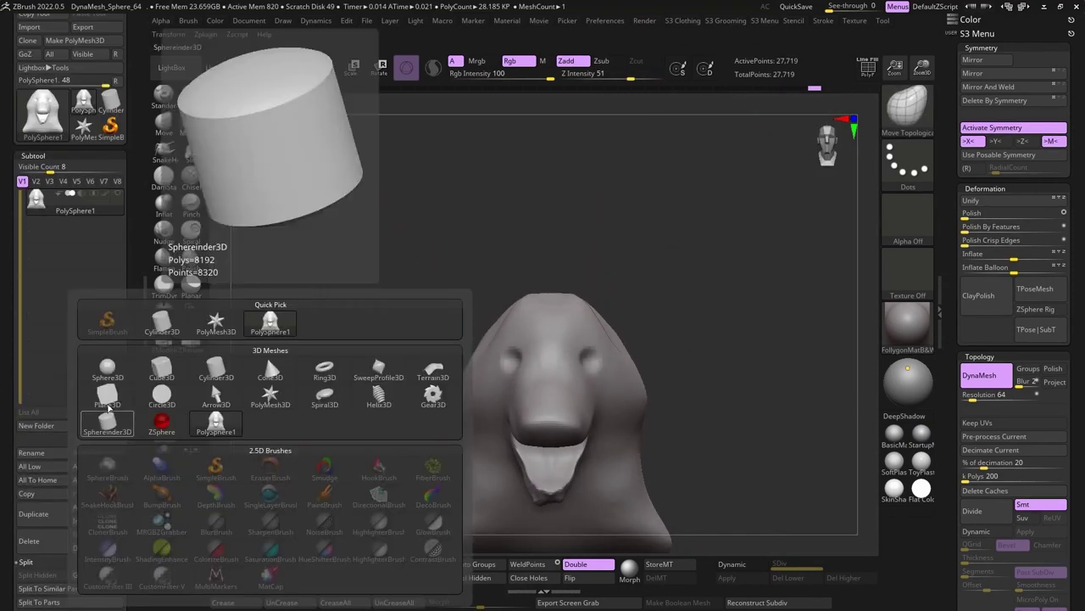
left_click(107, 383)
left_click(466, 389, "alt")
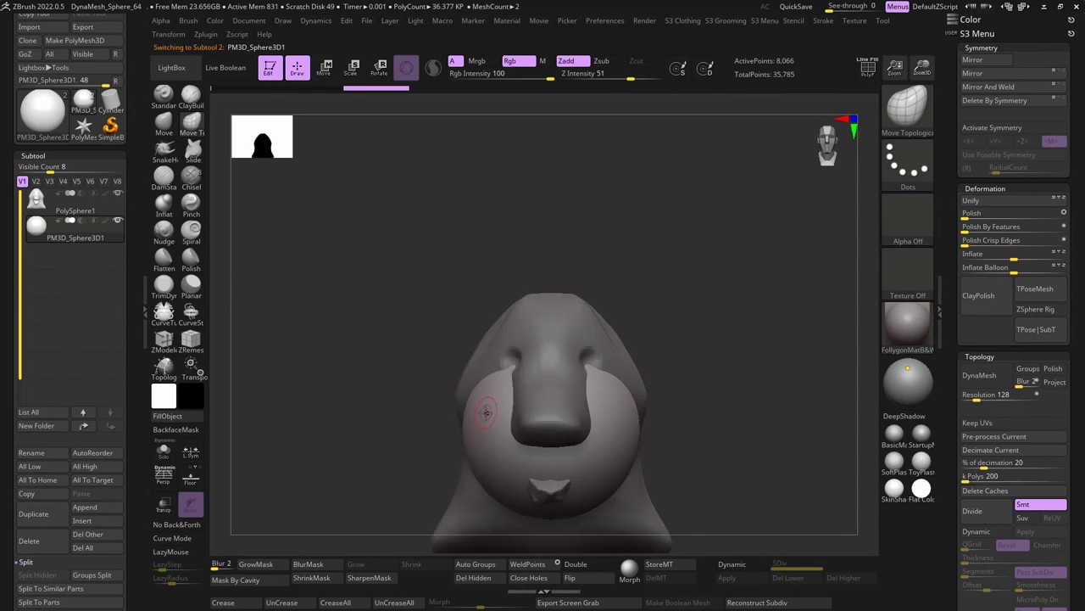
- Move the new sphere toward the top of the head and solo it
key("w")
left_click_drag(482, 424, 552, 262)
mouse_move(339, 382)
left_mouse_down()
mouse_move(409, 269)
mouse_move(497, 354)
left_mouse_up()
key("ctrl+shift+x")
- Taper the sphere with a Cone 3D deformer into a teardrop and bend its tip into an ear
left_click(490, 171)
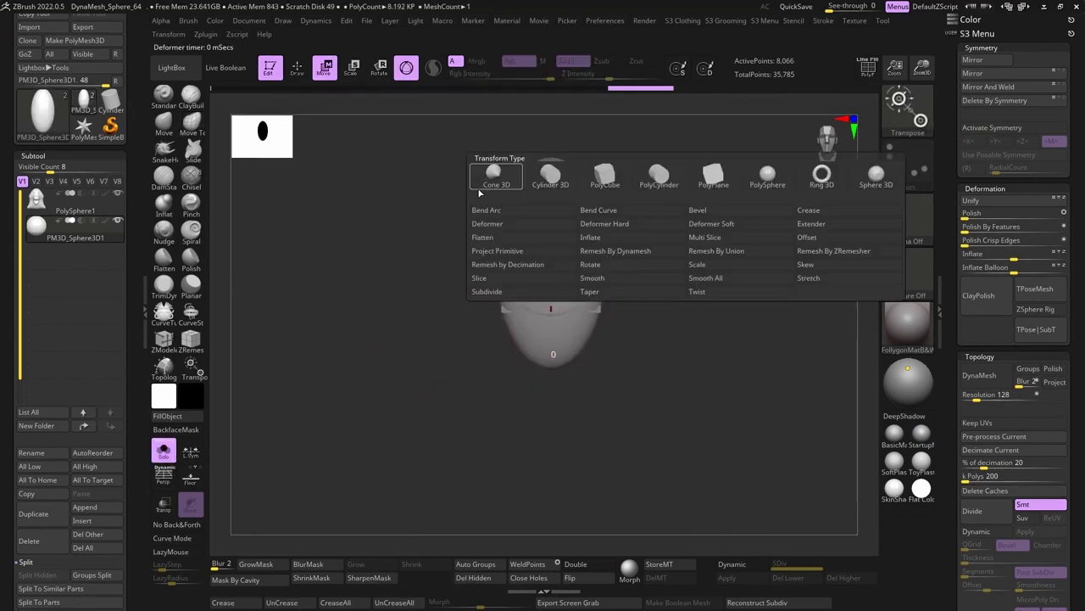
left_click(487, 291)
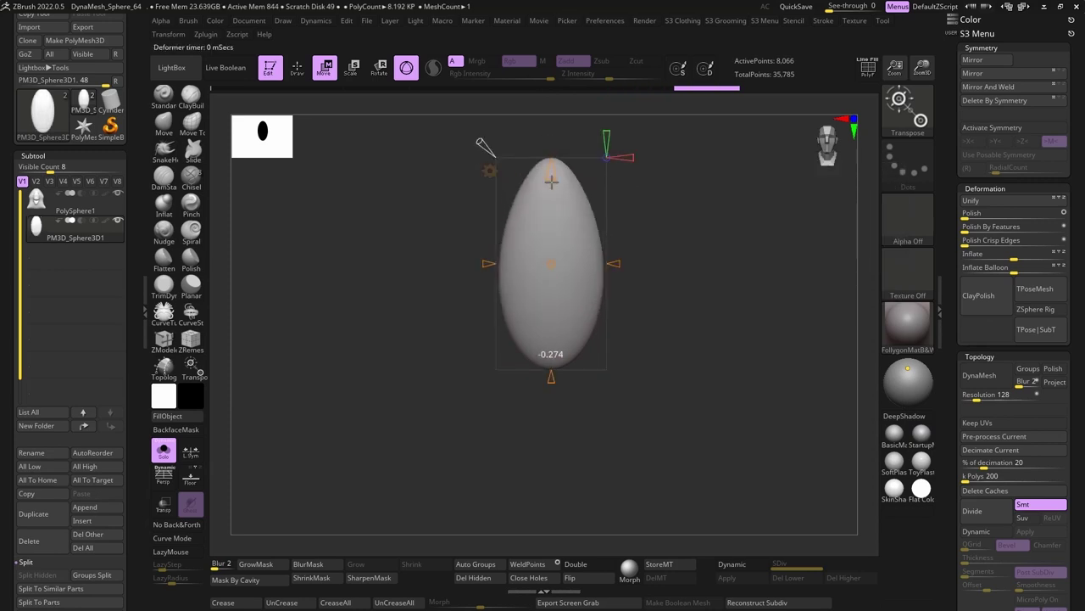
left_click_drag(552, 181, 551, 184)
key("q")
key("space")
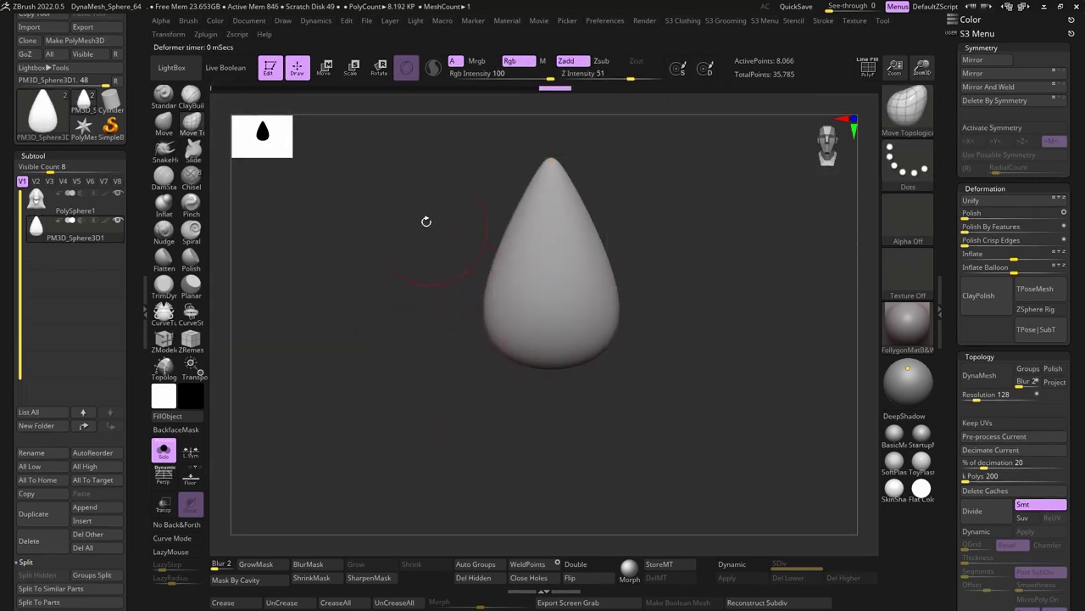
left_click_drag(426, 221, 563, 201)
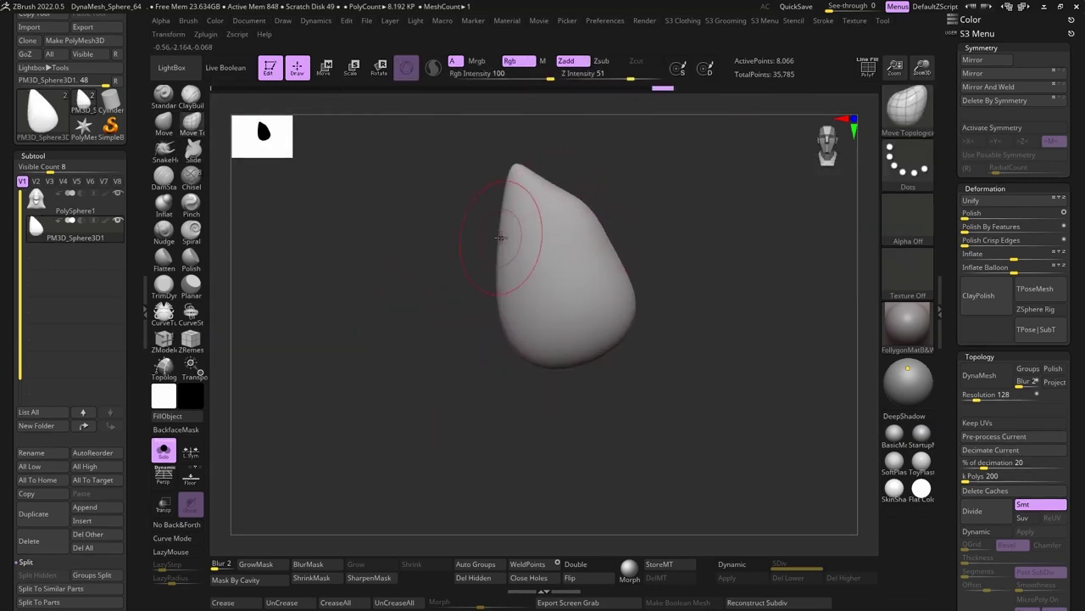
mouse_move(542, 205)
left_mouse_down()
mouse_move(504, 257)
mouse_move(457, 238)
mouse_move(551, 248)
left_mouse_up()
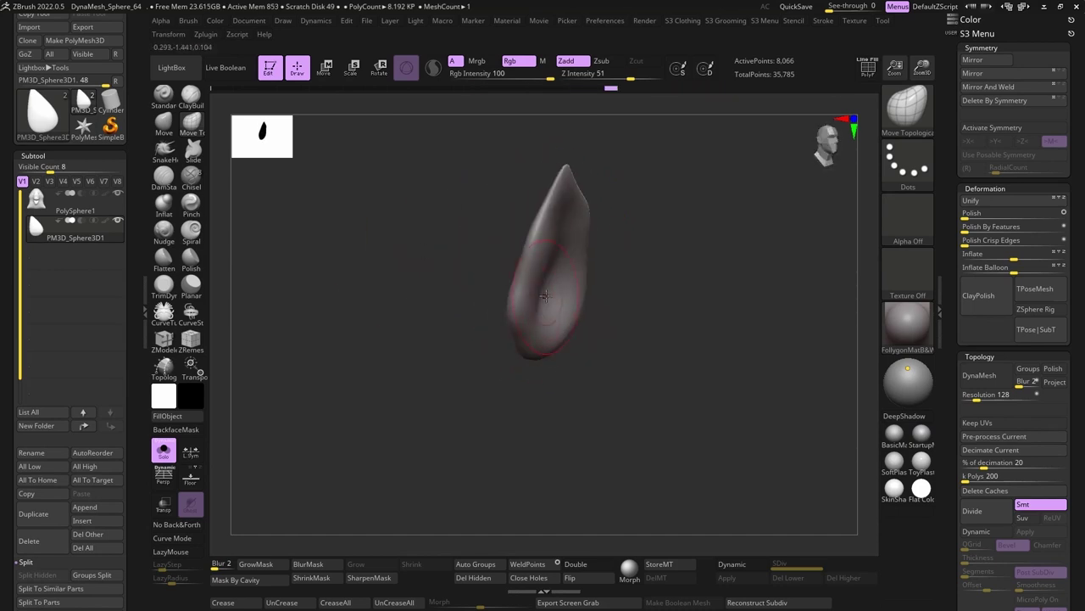
left_click_drag(572, 198, 581, 279)
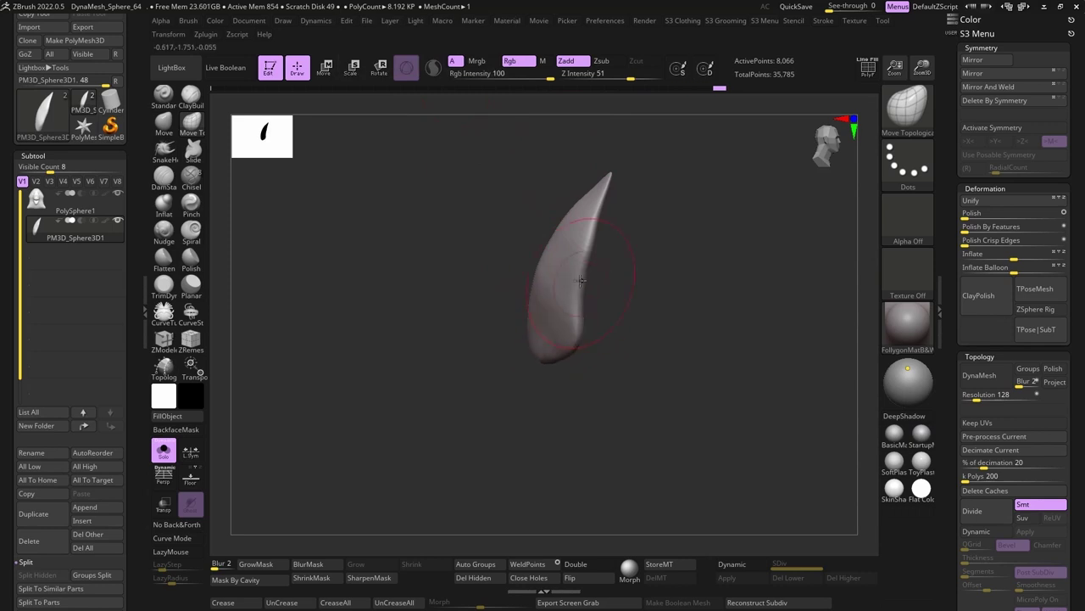
left_click_drag(586, 206, 621, 230)
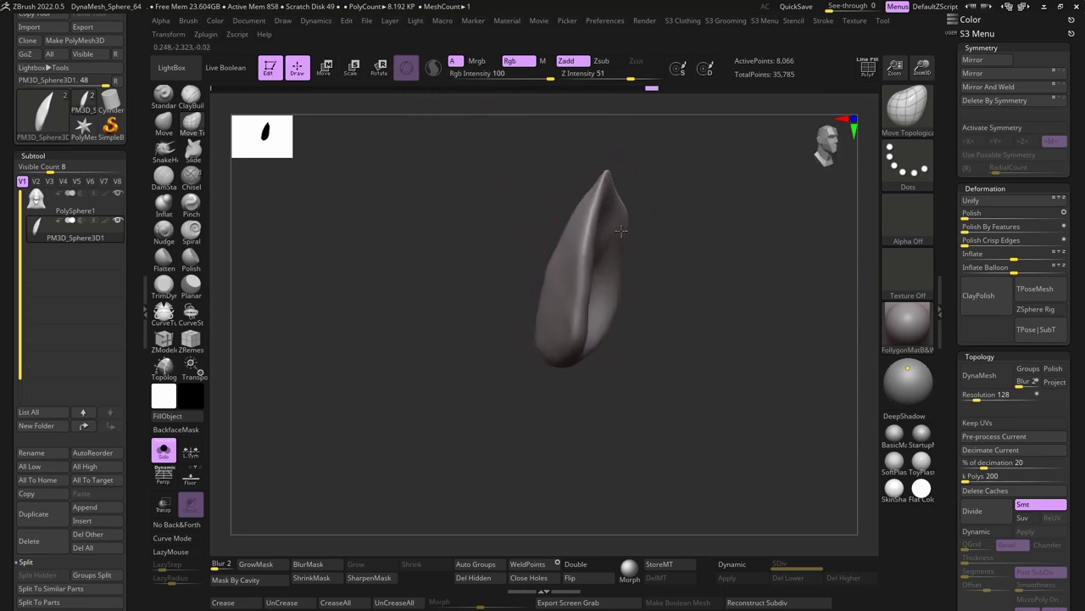
left_click_drag(609, 332, 423, 224)
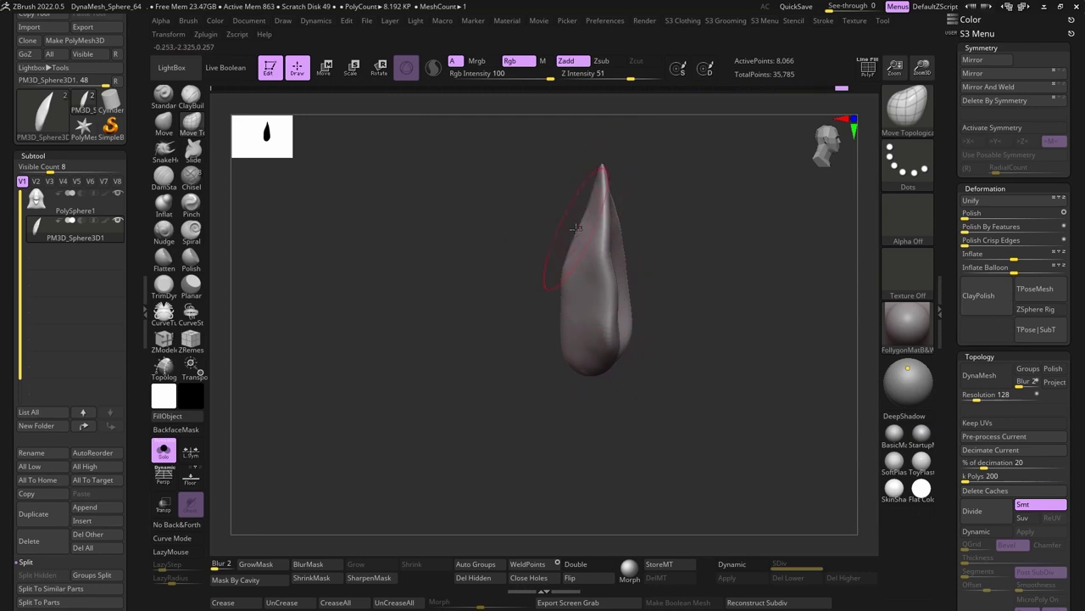
left_click_drag(491, 290, 450, 218)
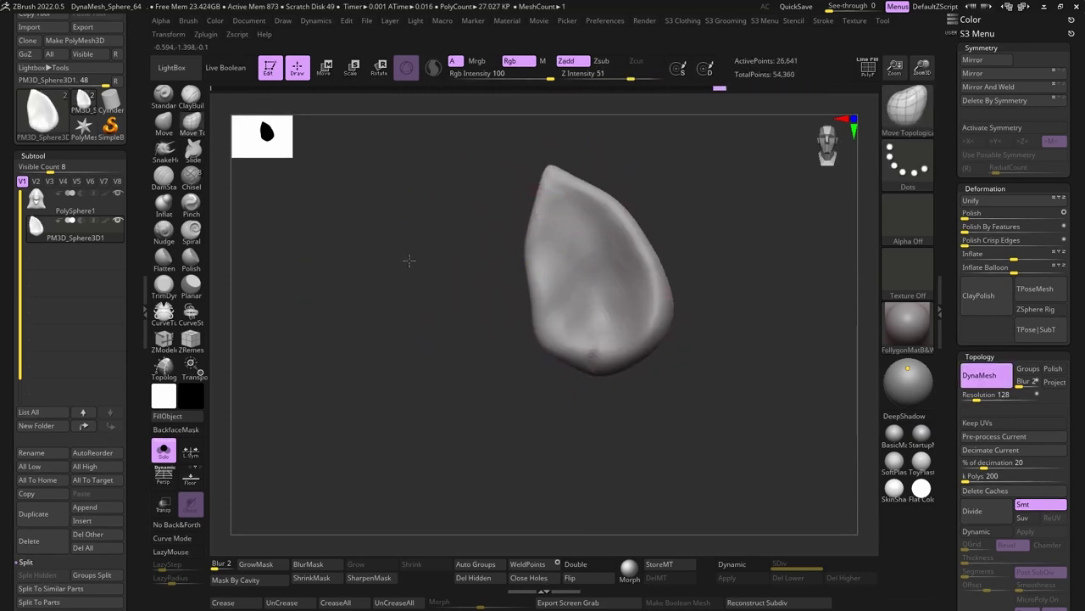
- Show the head again and move the pointed ear onto the top of the head
key("space")
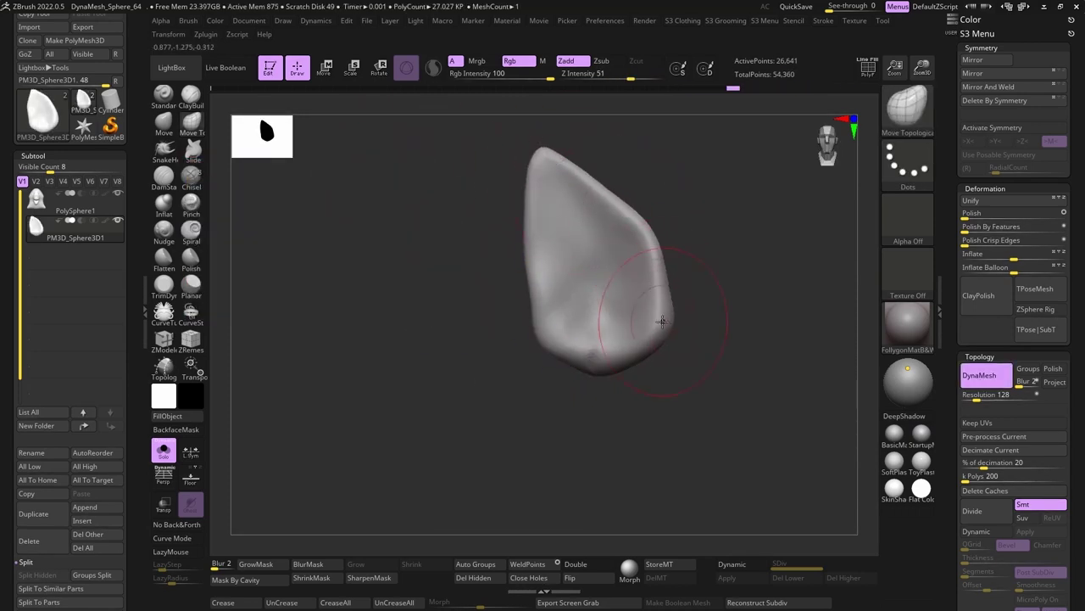
mouse_move(624, 358)
left_mouse_down()
mouse_move(466, 291)
mouse_move(586, 237)
mouse_move(487, 288)
left_mouse_up()
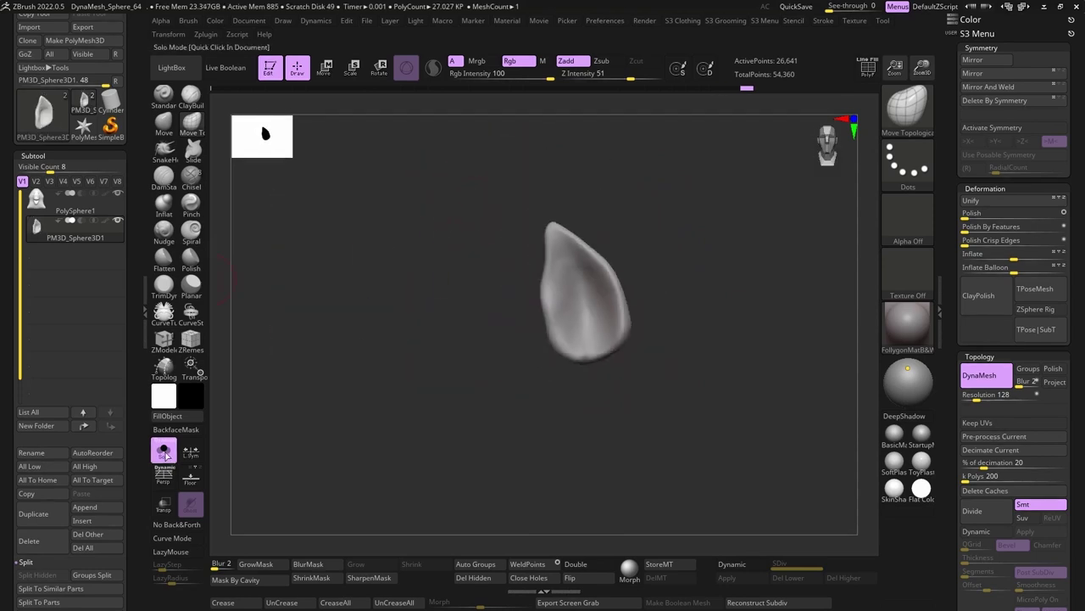
key("w")
mouse_move(557, 214)
left_mouse_down()
mouse_move(494, 244)
mouse_move(530, 314)
left_mouse_up()
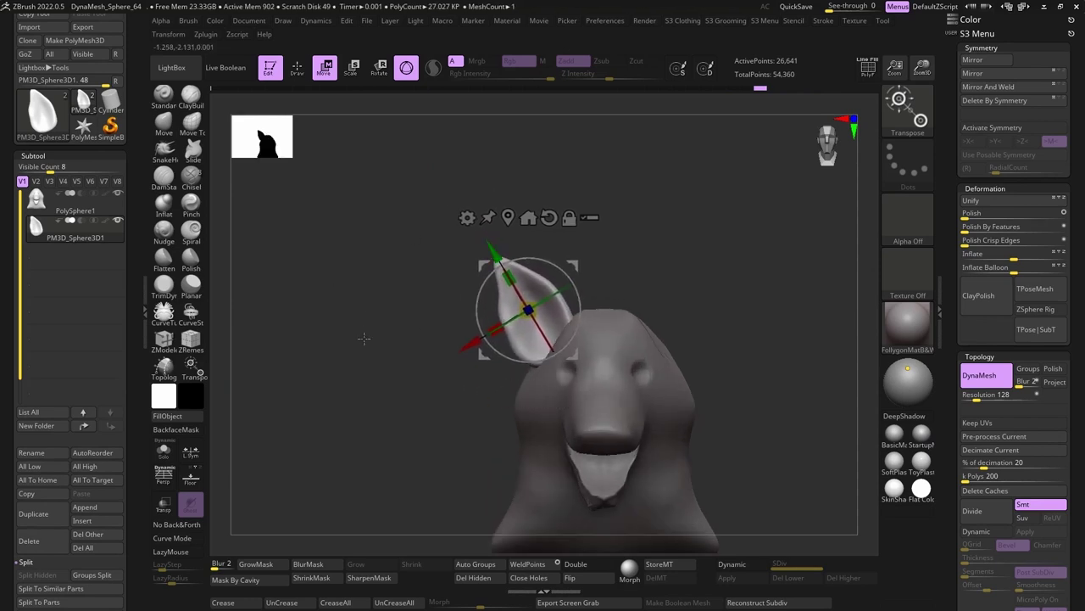
- Resize the ear against the see-through reference photo, discarding an early mirrored copy
key("ctrl+m")
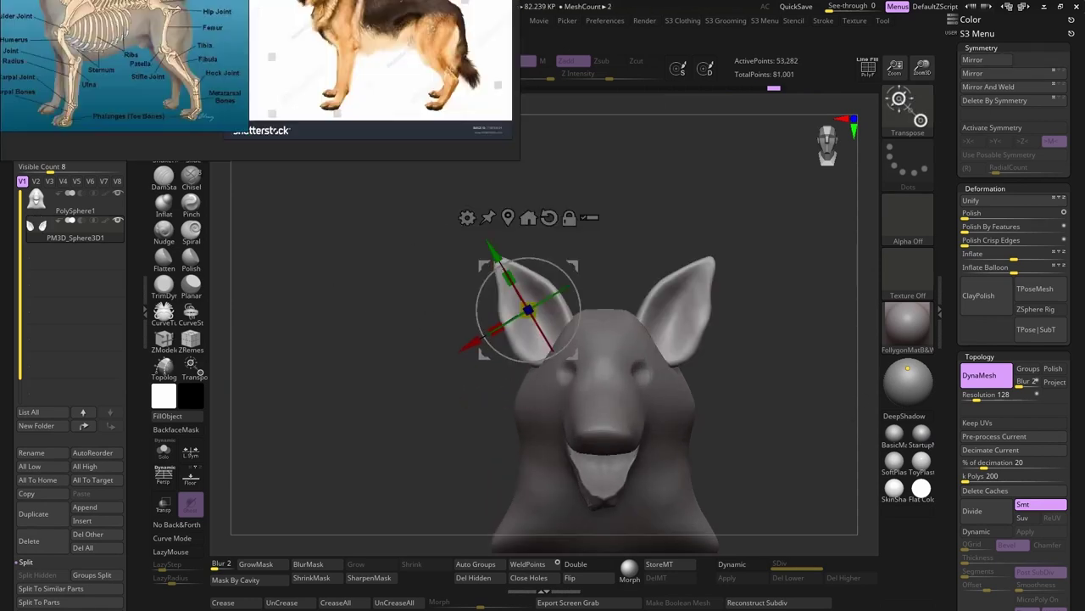
left_click_drag(853, 6, 833, 9)
right_click_drag(475, 398, 425, 243, "ctrl")
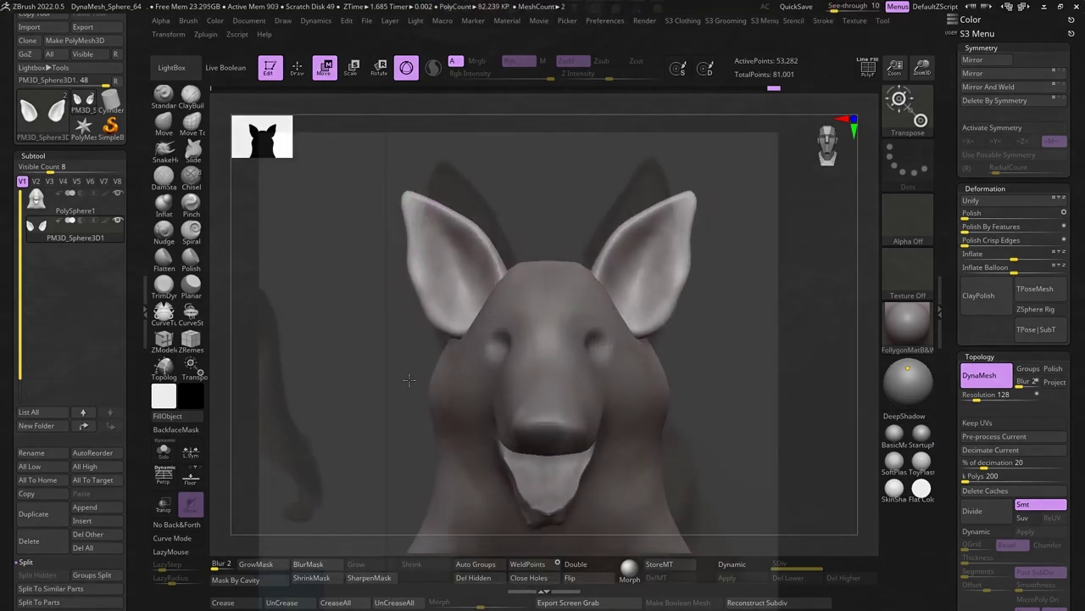
key("ctrl+z")
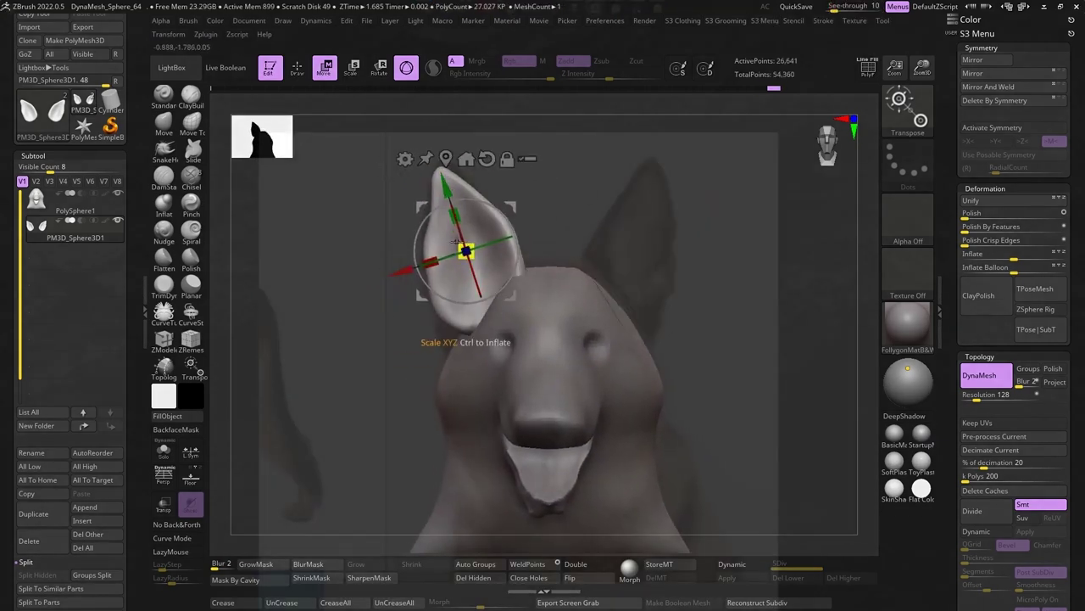
mouse_move(509, 254)
left_mouse_down()
mouse_move(375, 265)
mouse_move(456, 353)
left_mouse_up()
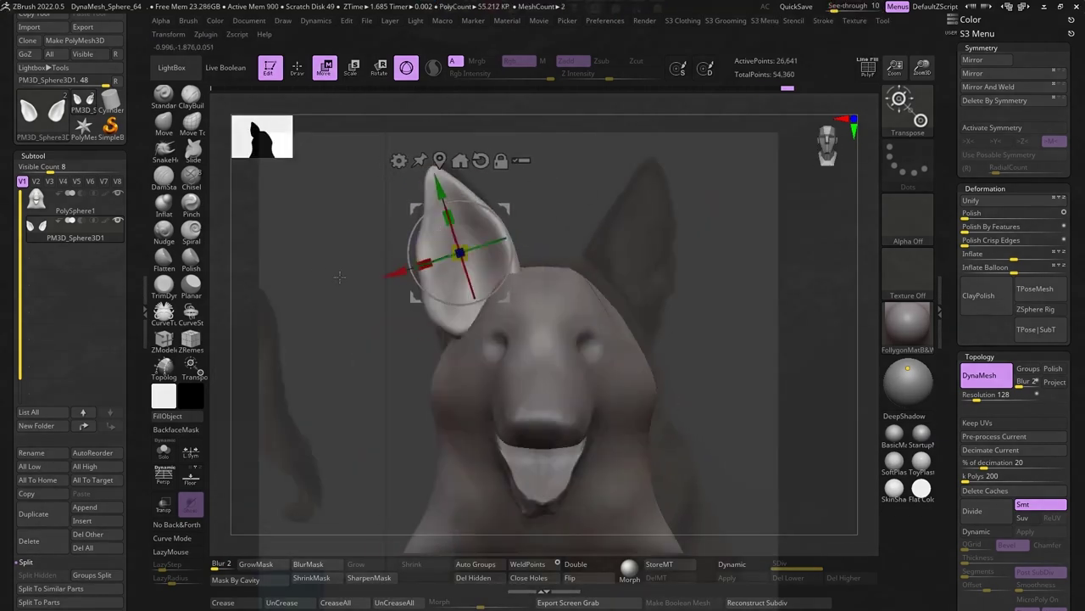
- Mirror the resized ear to the other side of the head and enable X symmetry
key("q")
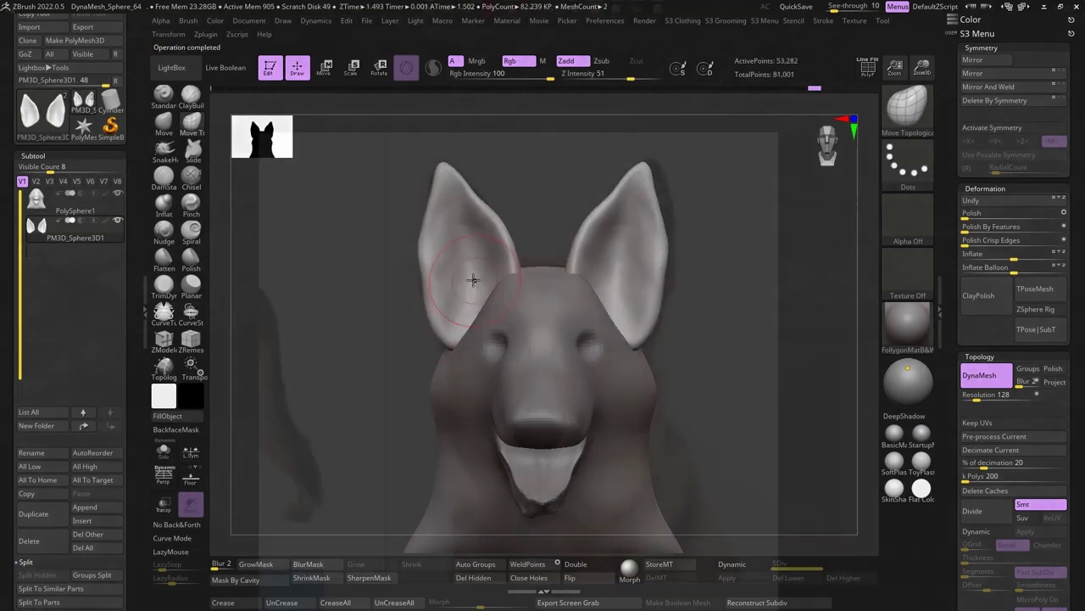
key("ctrl+shift+z")
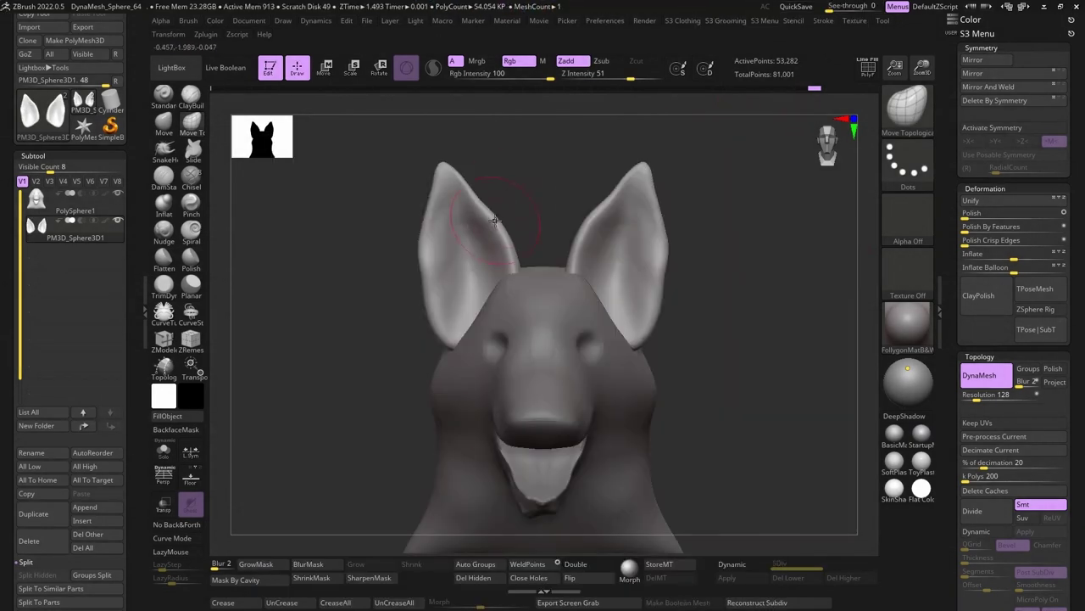
key("x")
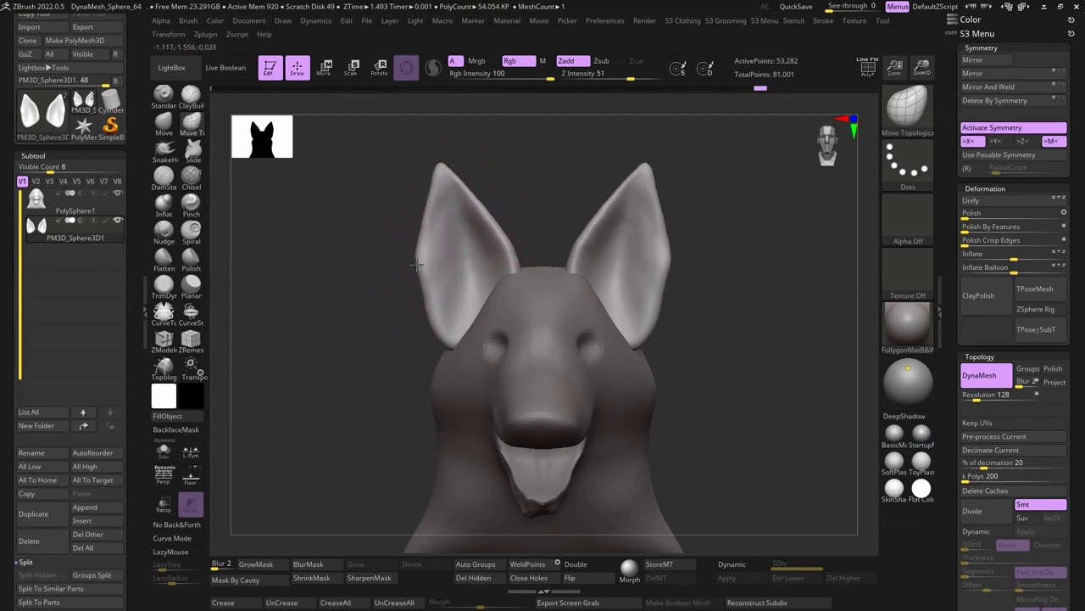
- Select the head subtool with X symmetry and use DamStandard to carve the nostrils
key("ctrl+z")
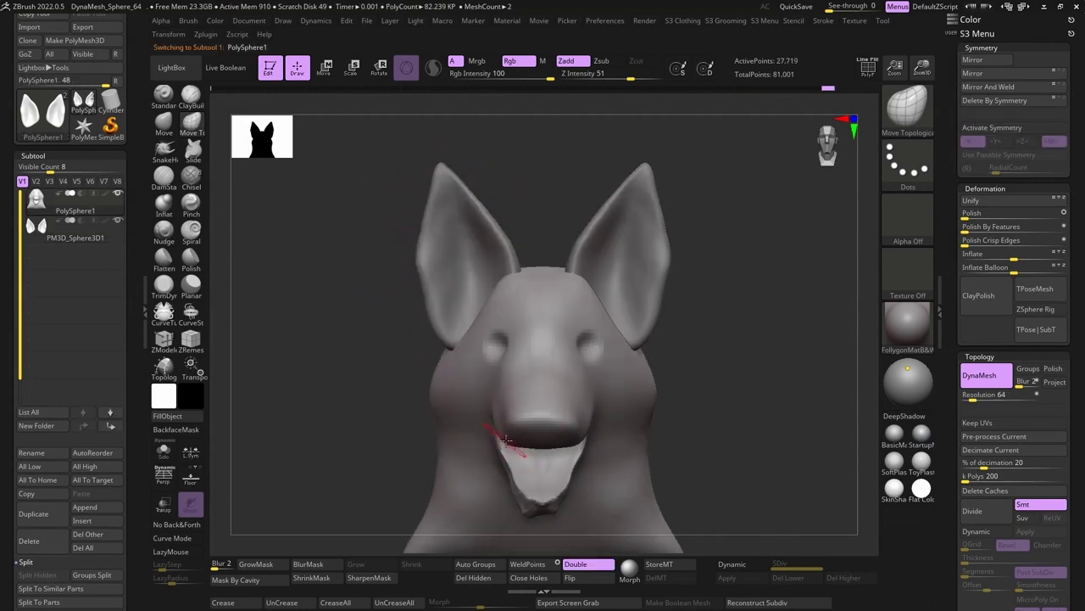
key("x")
right_click_drag(539, 444, 488, 448)
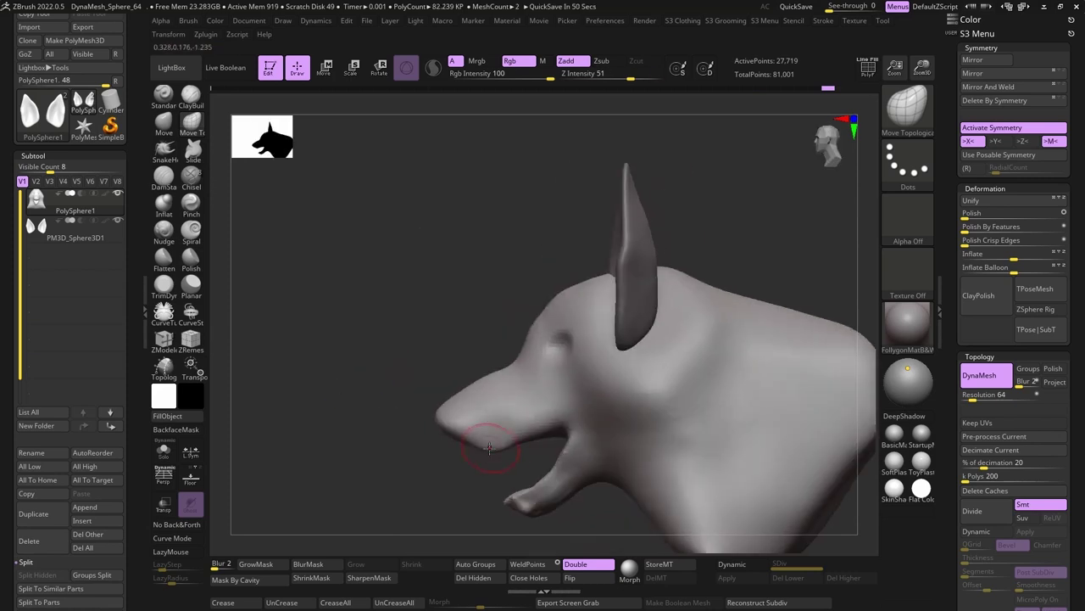
key("b")
key("d")
key("s")
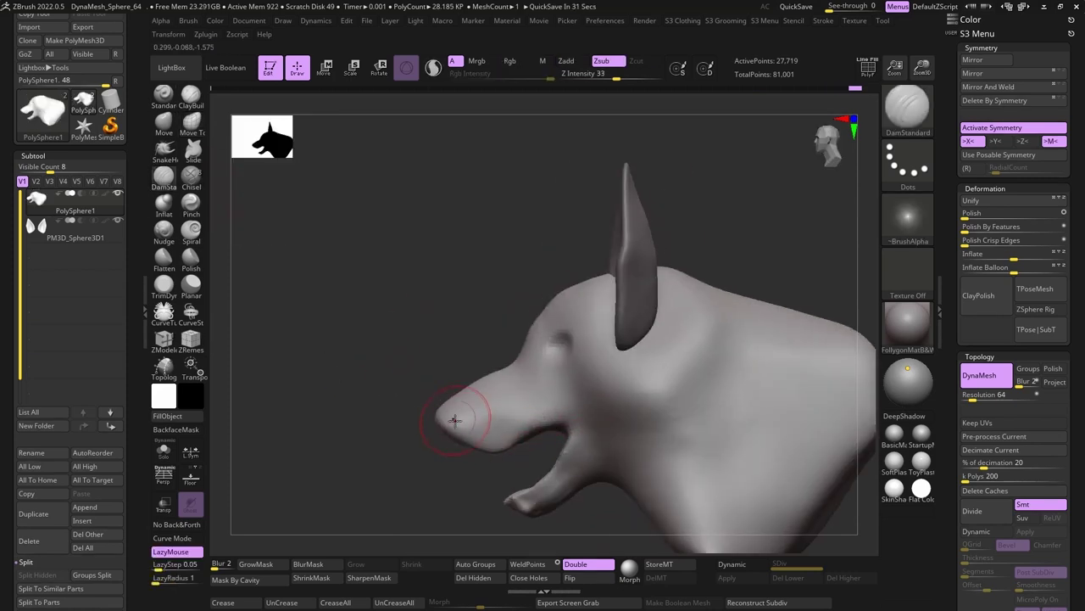
key("space")
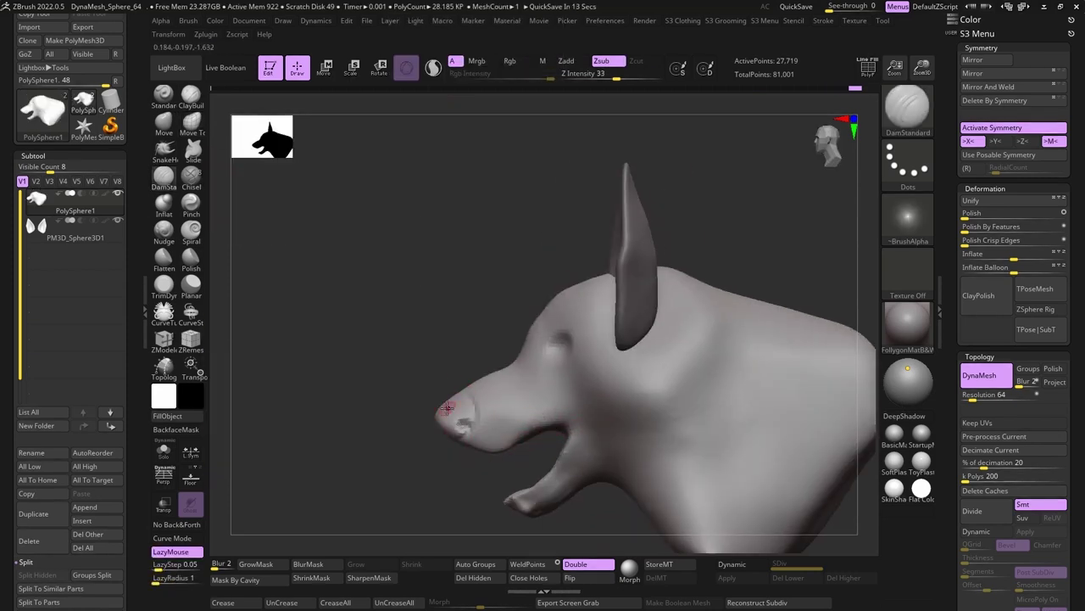
mouse_move(467, 426)
right_mouse_down()
mouse_move(334, 369)
mouse_move(371, 313)
right_mouse_up()
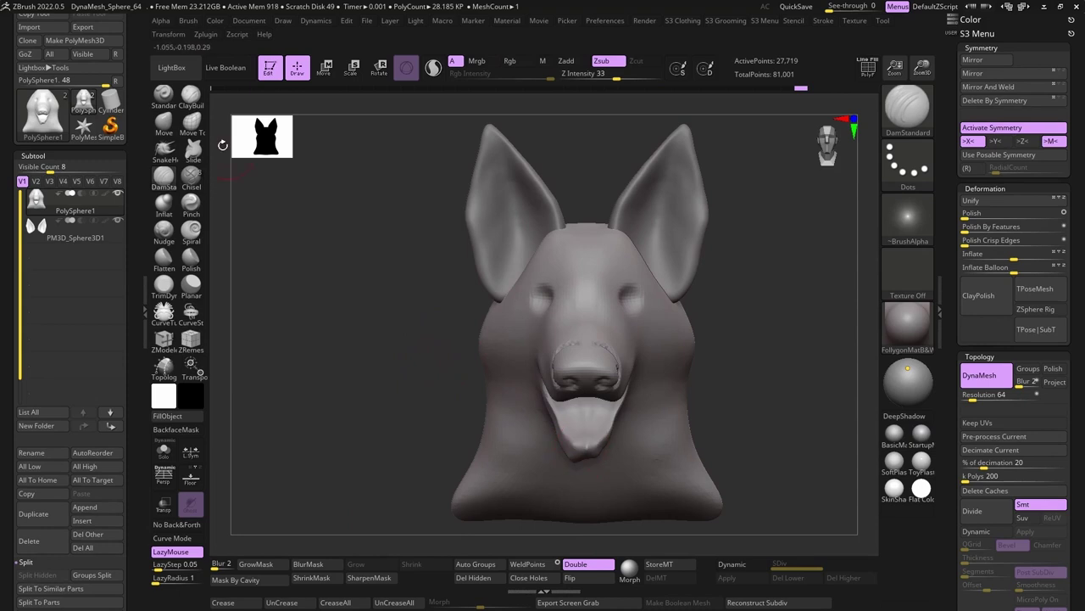
- Reshape the brows and eye areas with Move, then refine the cheeks with Move Topological
key("b")
key("m")
key("v")
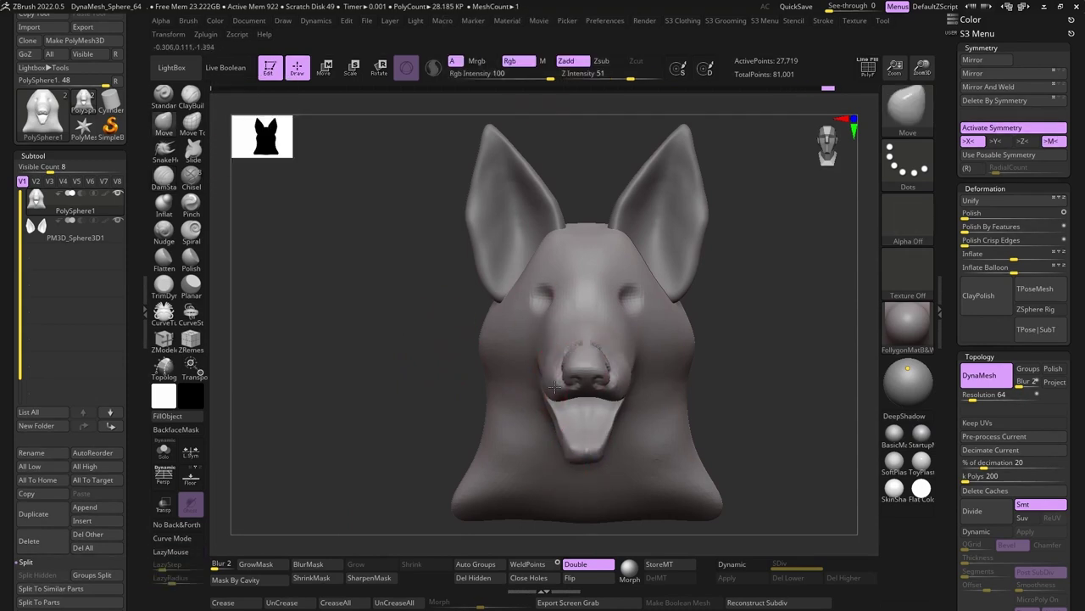
left_click_drag(376, 283, 379, 263)
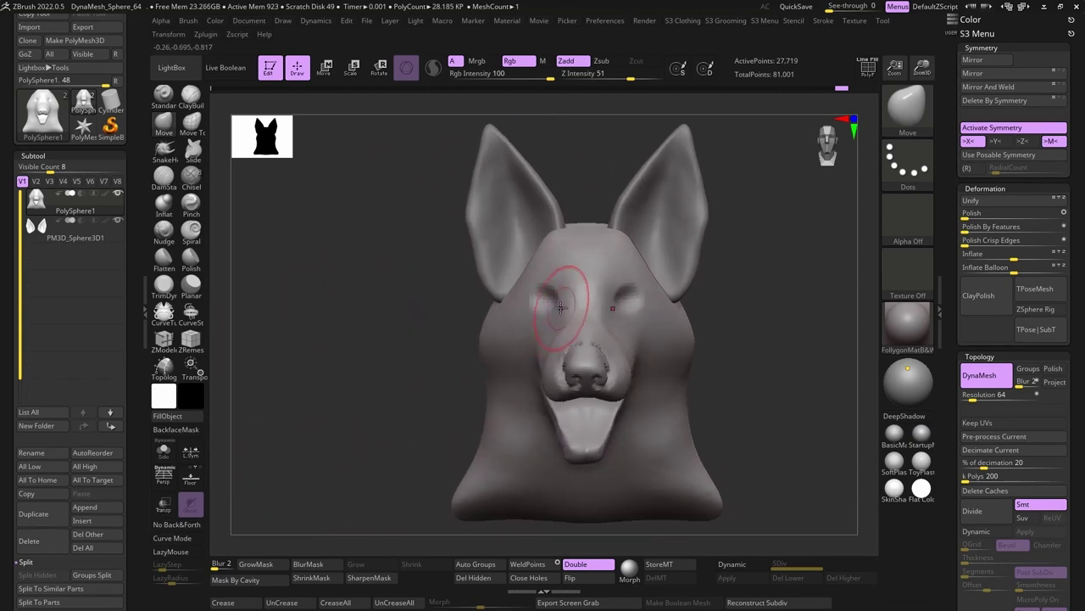
key("b")
key("m")
key("t")
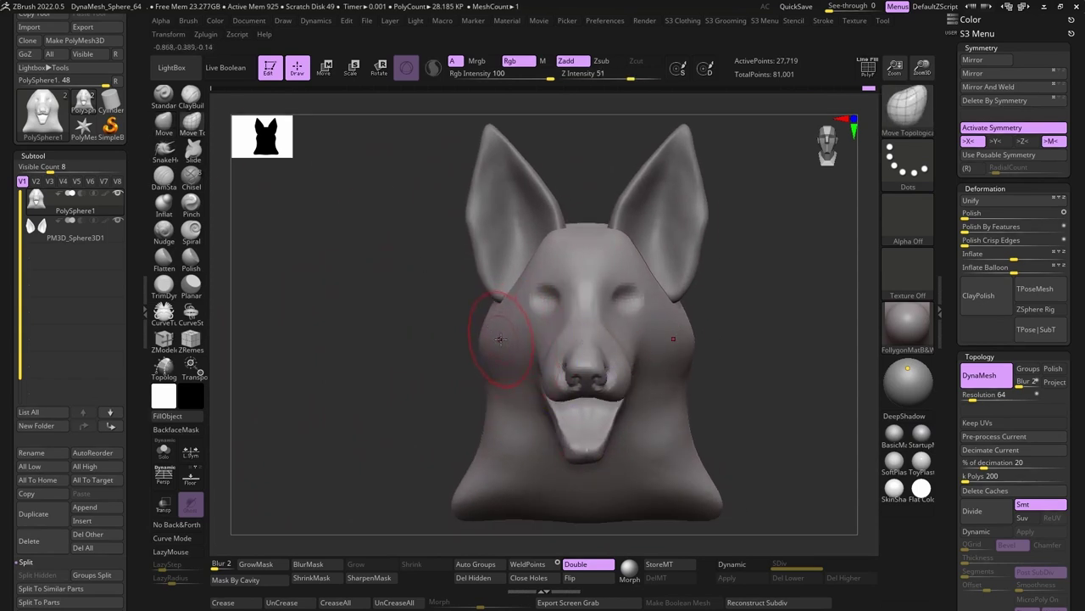
left_click_drag(441, 344, 403, 266)
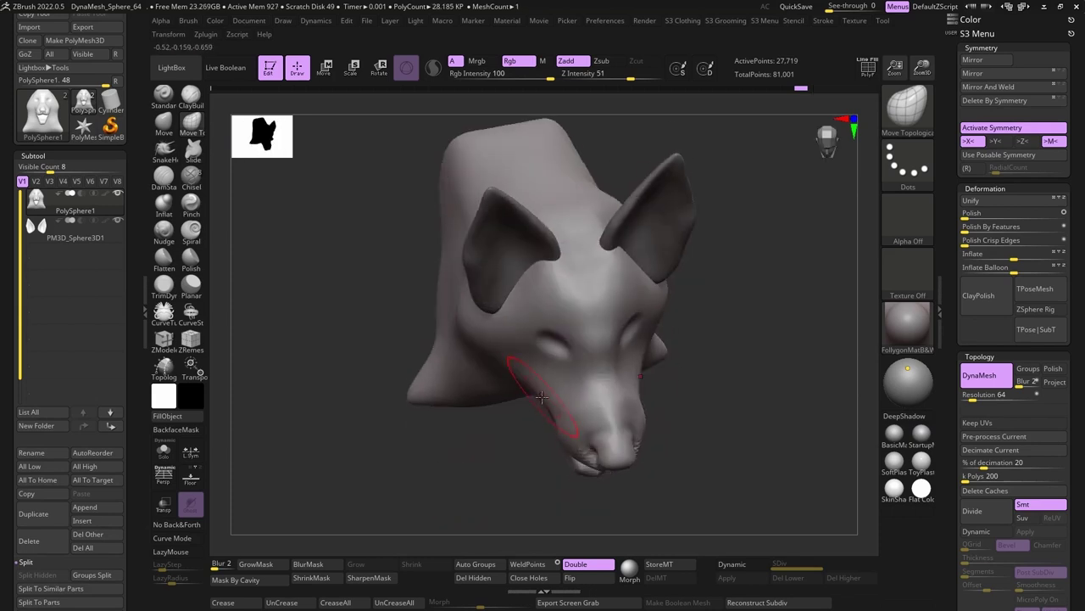
left_click_drag(364, 178, 453, 327, "ctrl+shift")
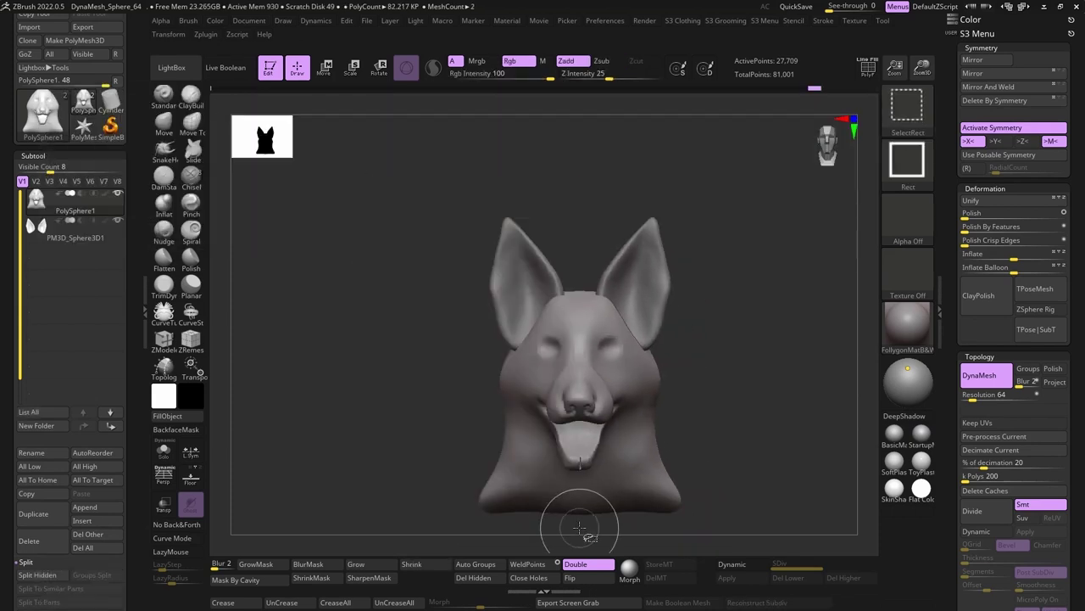
- Hide the right half of the face and mirror the other half across the centre
left_click_drag(394, 165, 575, 536, "ctrl+shift")
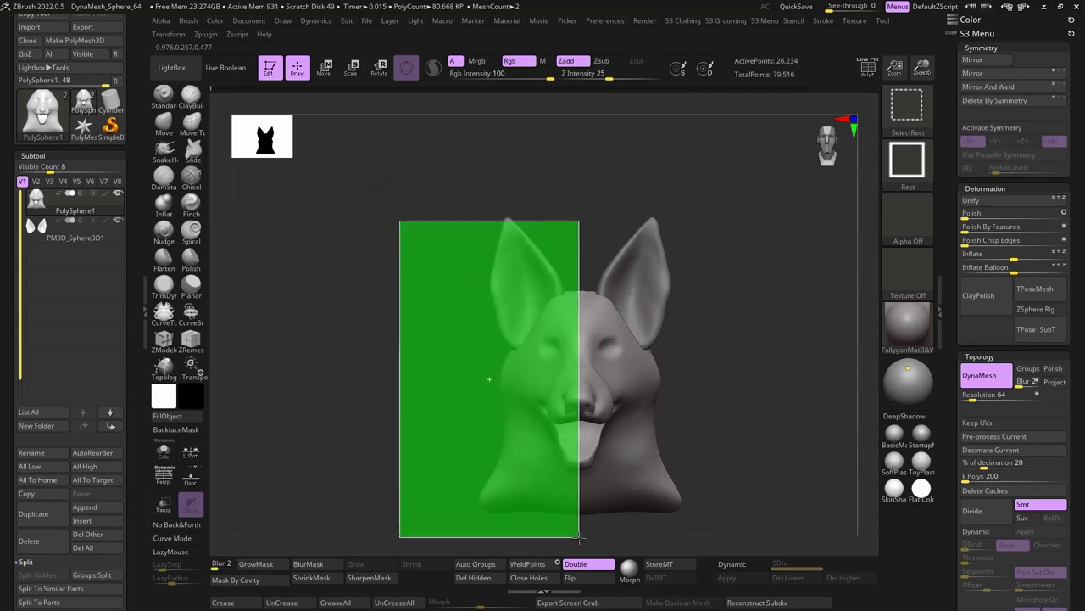
left_click(995, 86)
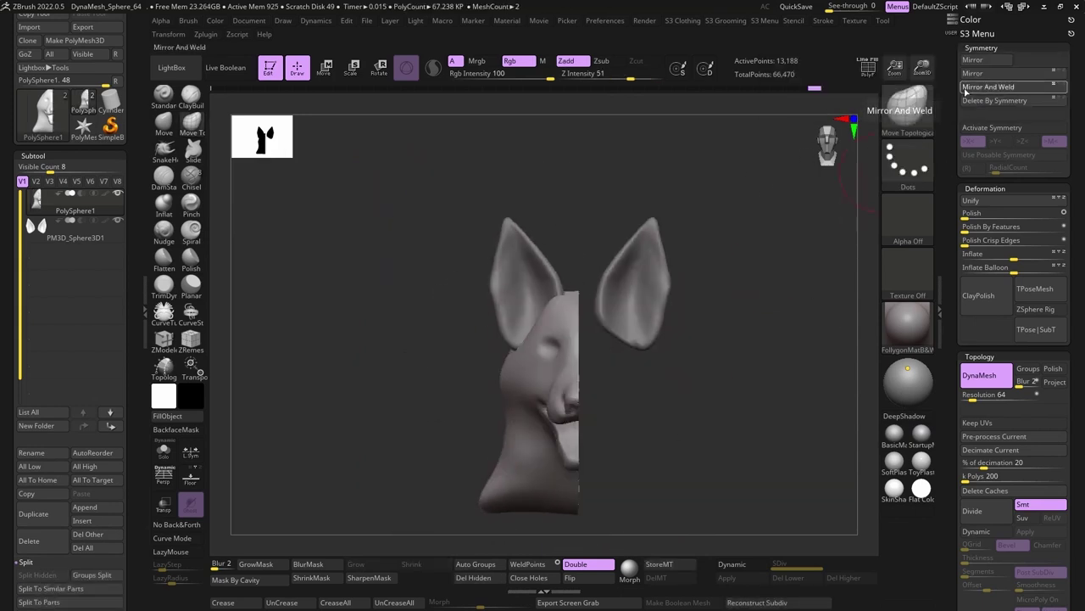
left_click_drag(417, 300, 418, 377)
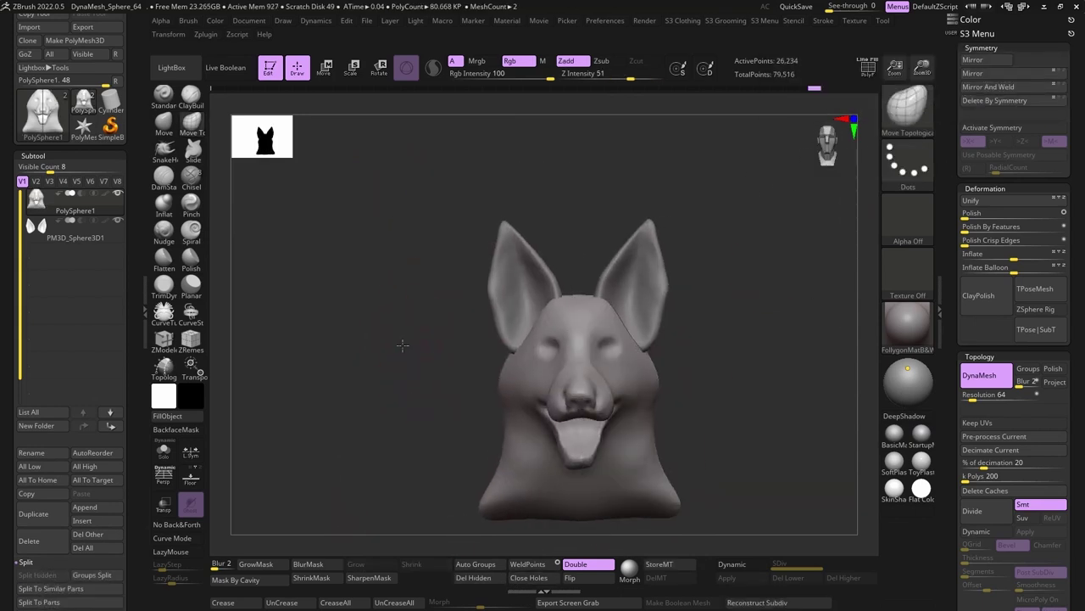
left_click(191, 477)
- Hide the left half, unhide the full head and turn X symmetry back on
left_click_drag(375, 174, 586, 527, "ctrl+shift")
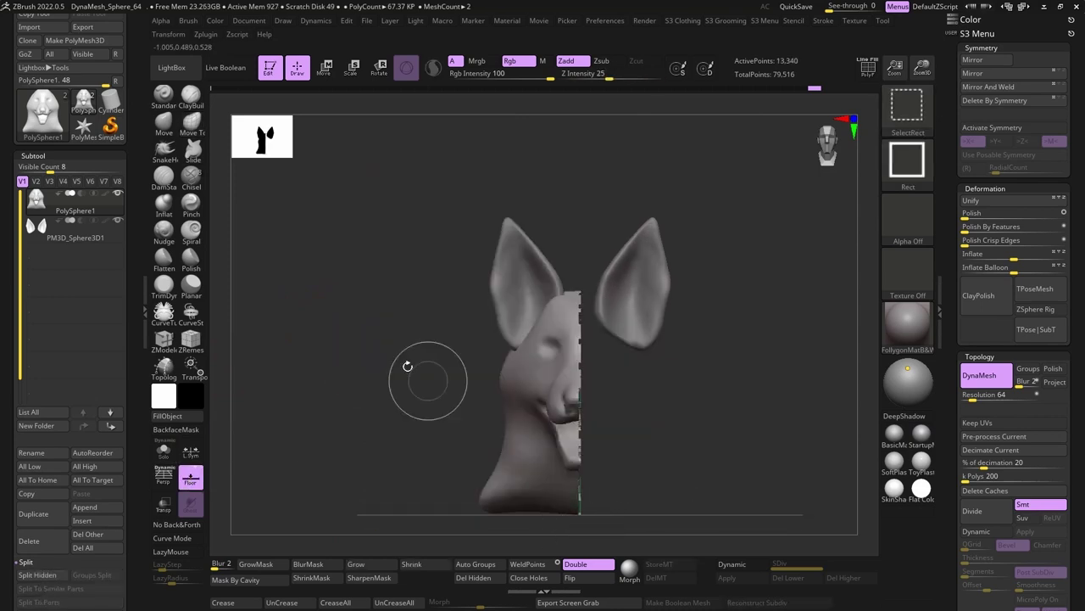
left_click(407, 363, "ctrl+shift")
left_click_drag(360, 176, 583, 528, "ctrl+shift")
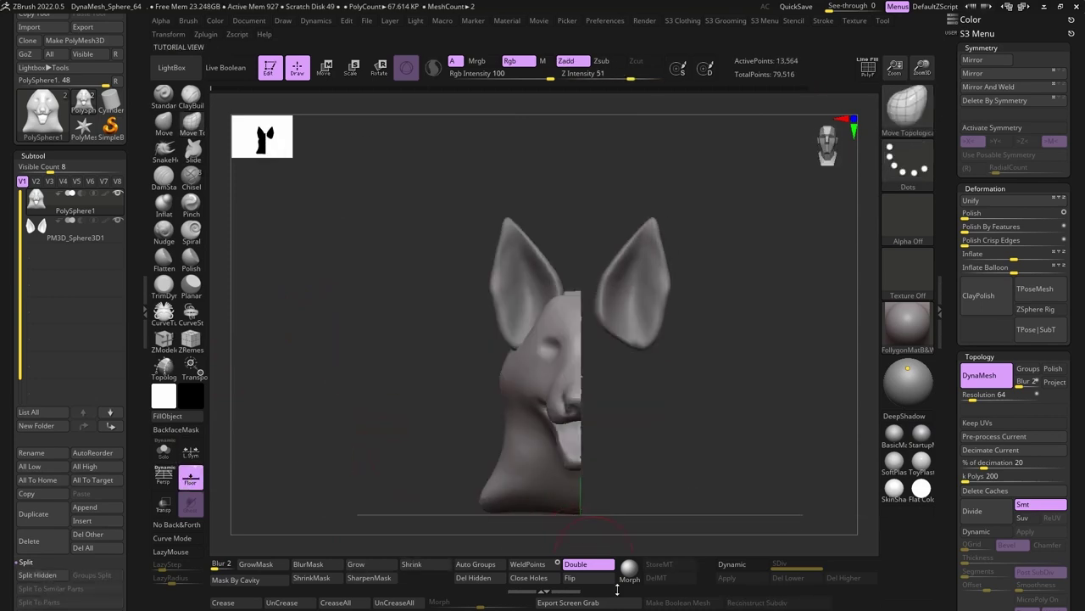
left_click(395, 455, "ctrl+shift")
mouse_move(396, 455)
left_mouse_down()
mouse_move(407, 451)
mouse_move(363, 327)
mouse_move(475, 280)
mouse_move(370, 223)
mouse_move(509, 189)
mouse_move(412, 370)
mouse_move(496, 436)
mouse_move(585, 441)
left_mouse_up()
key("x")
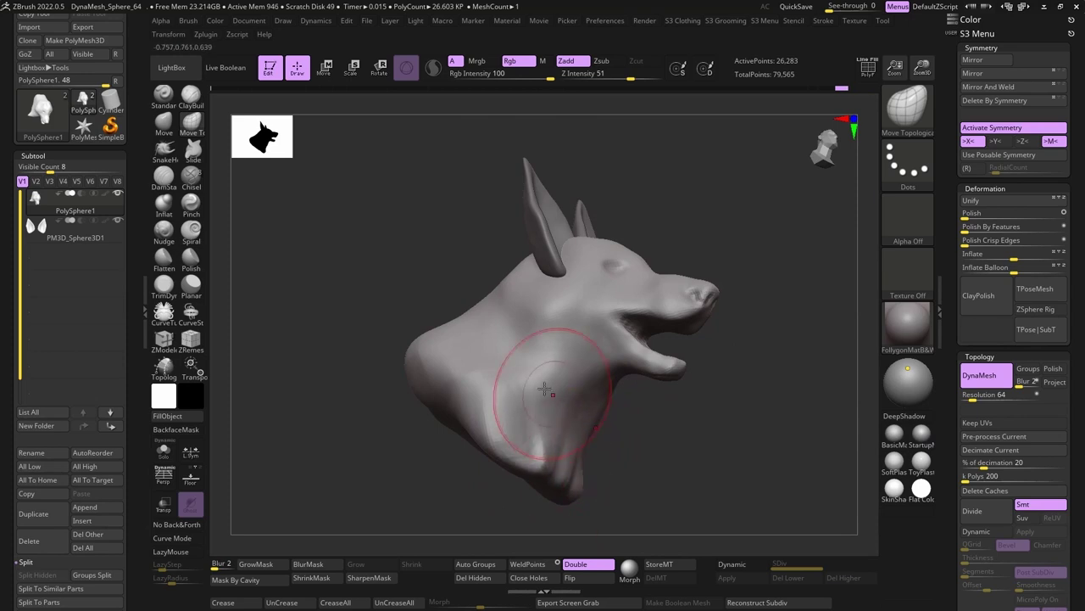
- Frame the head in a right three-quarter view with the Move Topological brush active
mouse_move(461, 387)
left_mouse_down("alt")
mouse_move(534, 370)
mouse_move(395, 308)
left_mouse_up("alt")
left_click_drag(506, 359, 461, 382)
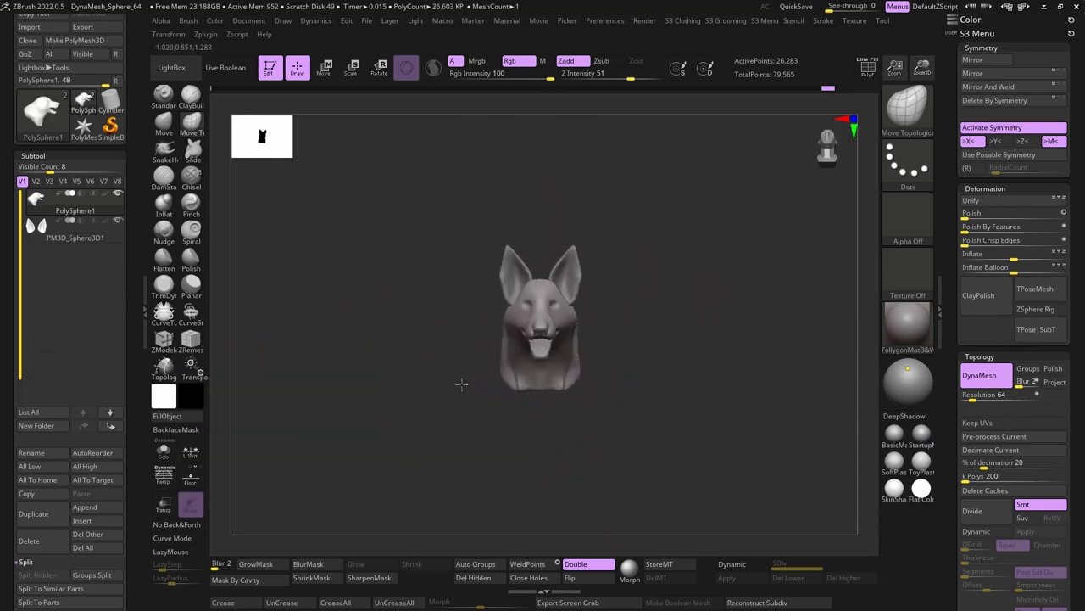
key("f")
left_click_drag(449, 308, 388, 250)
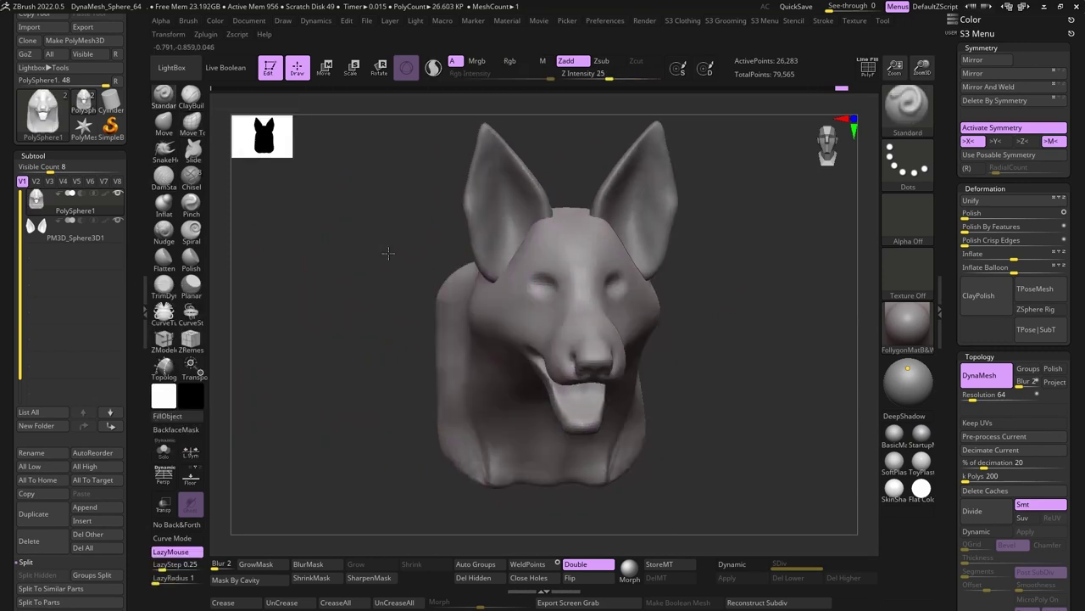
key("space")
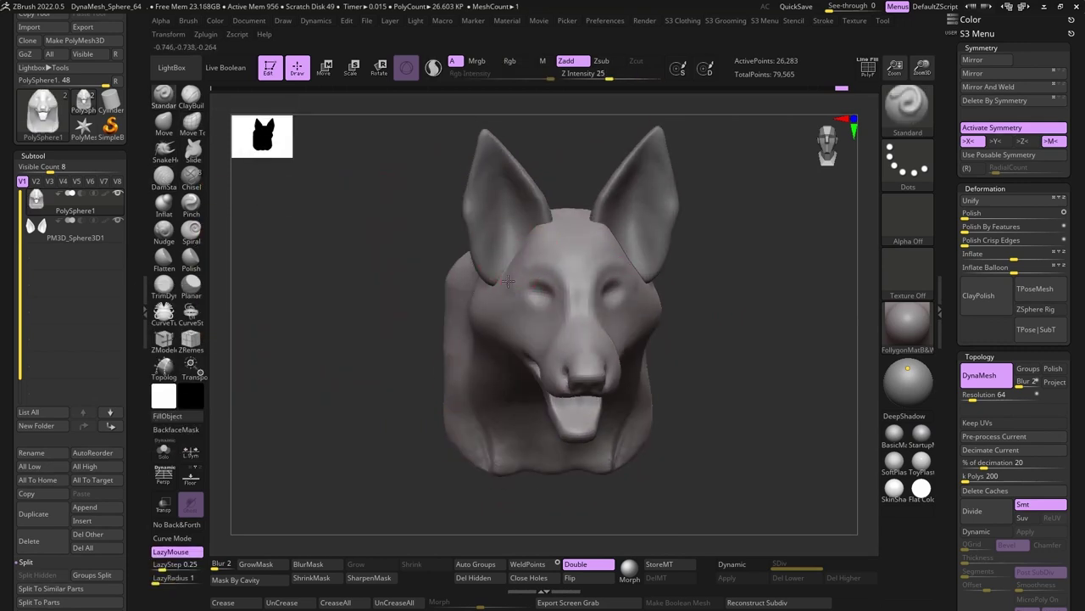
mouse_move(557, 303)
left_mouse_down()
mouse_move(338, 273)
mouse_move(388, 257)
mouse_move(428, 271)
left_mouse_up()
key("b")
key("m")
key("t")
- Reshape the jaw line, then thin the lower jaw and lift it inside the mouth
left_click_drag(483, 307, 495, 323)
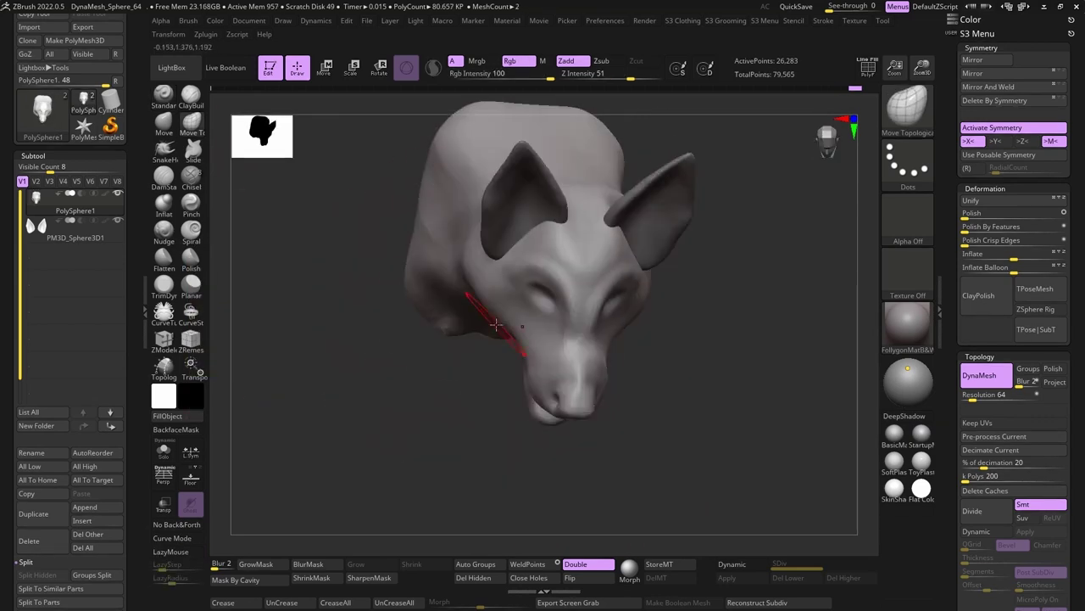
left_click_drag(399, 301, 378, 334)
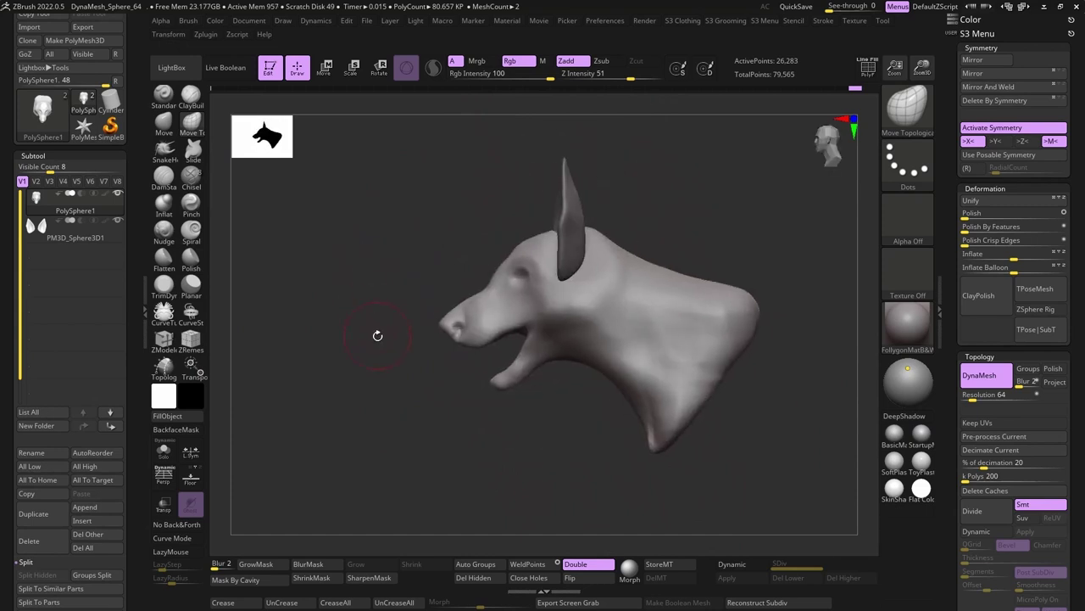
scroll(518, 363, "up", 3)
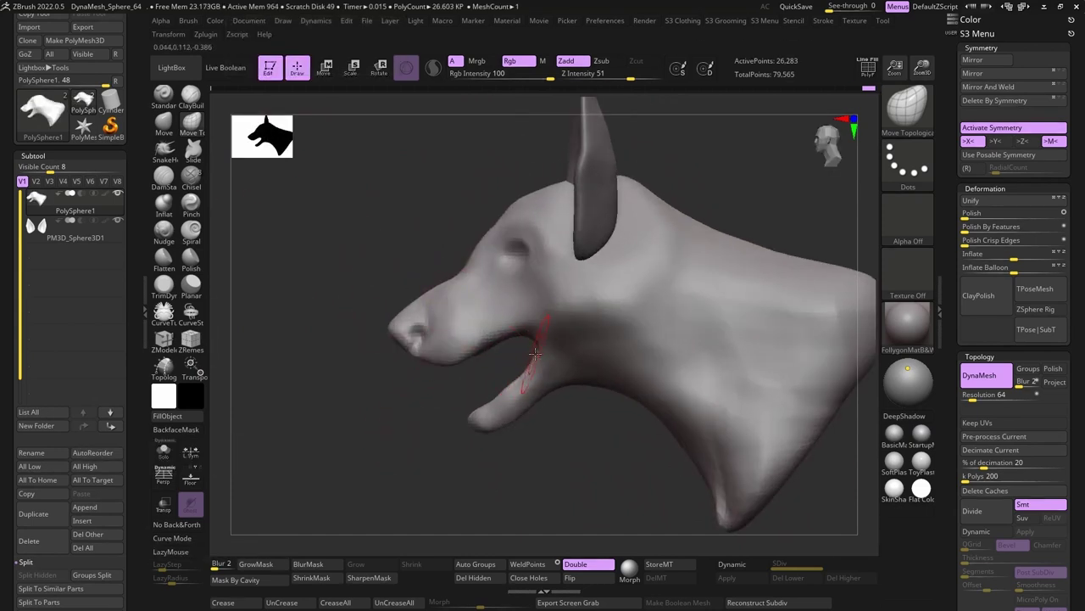
mouse_move(496, 426)
left_mouse_down()
mouse_move(454, 436)
mouse_move(529, 395)
left_mouse_up()
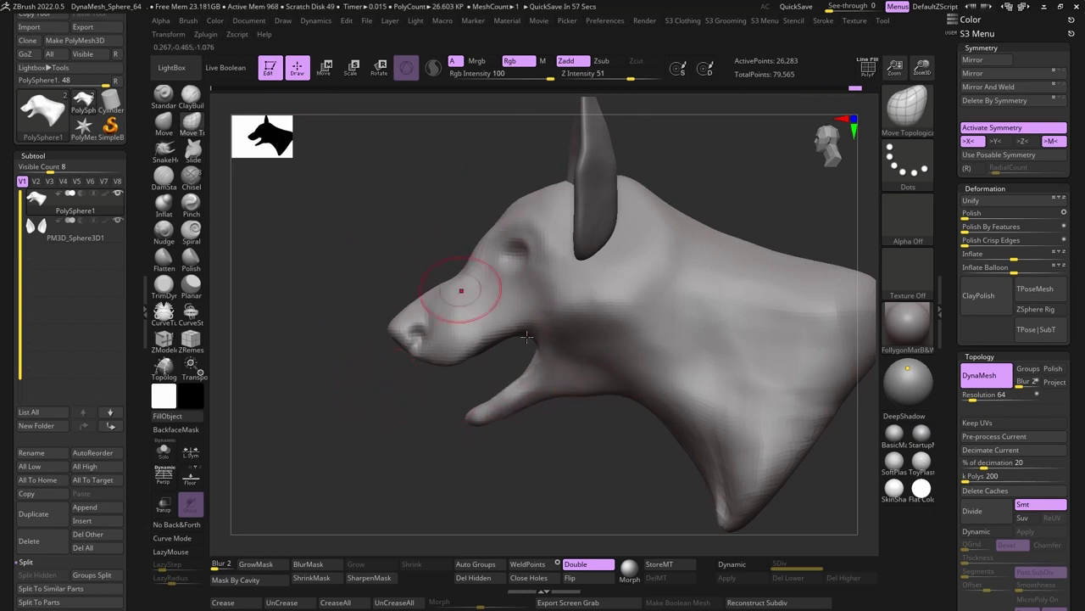
left_click_drag(441, 373, 339, 386)
- Insert a sphere, stretch it into a long rod and move it into the mouth
left_click(83, 520)
left_click(265, 354)
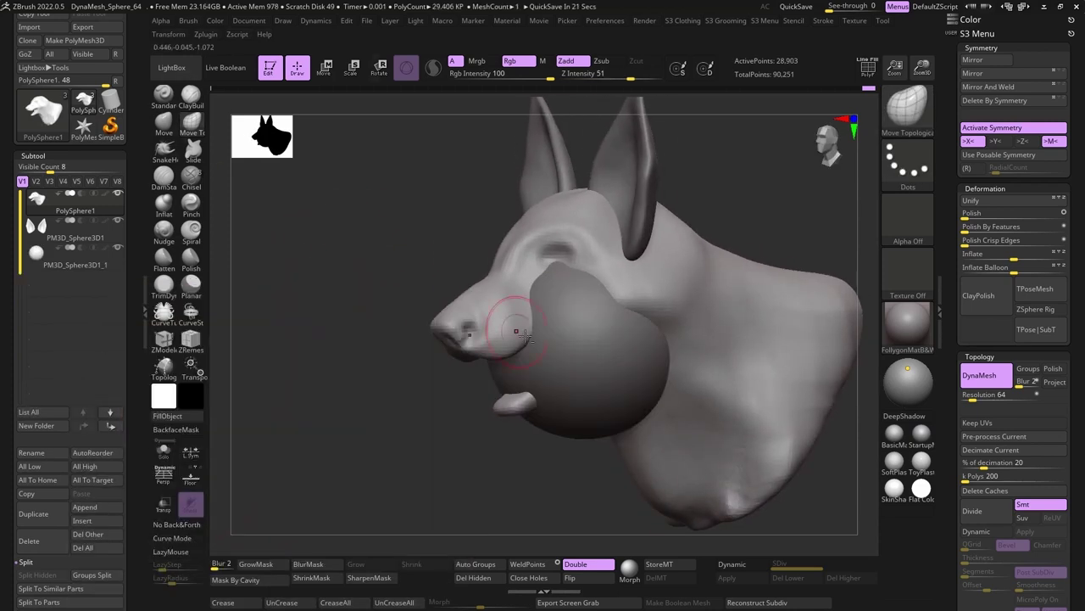
key("w")
left_click_drag(507, 340, 279, 340)
mouse_move(322, 475)
left_mouse_down()
mouse_move(362, 321)
mouse_move(441, 305)
left_mouse_up()
left_click_drag(424, 475, 475, 475)
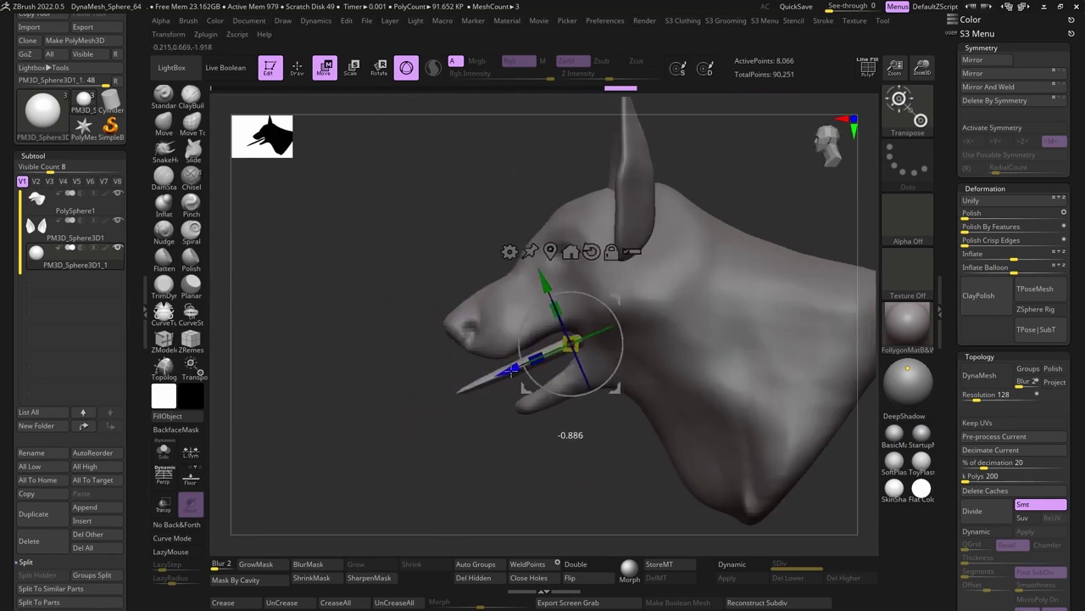
mouse_move(520, 328)
left_mouse_down()
mouse_move(538, 365)
mouse_move(407, 293)
left_mouse_up()
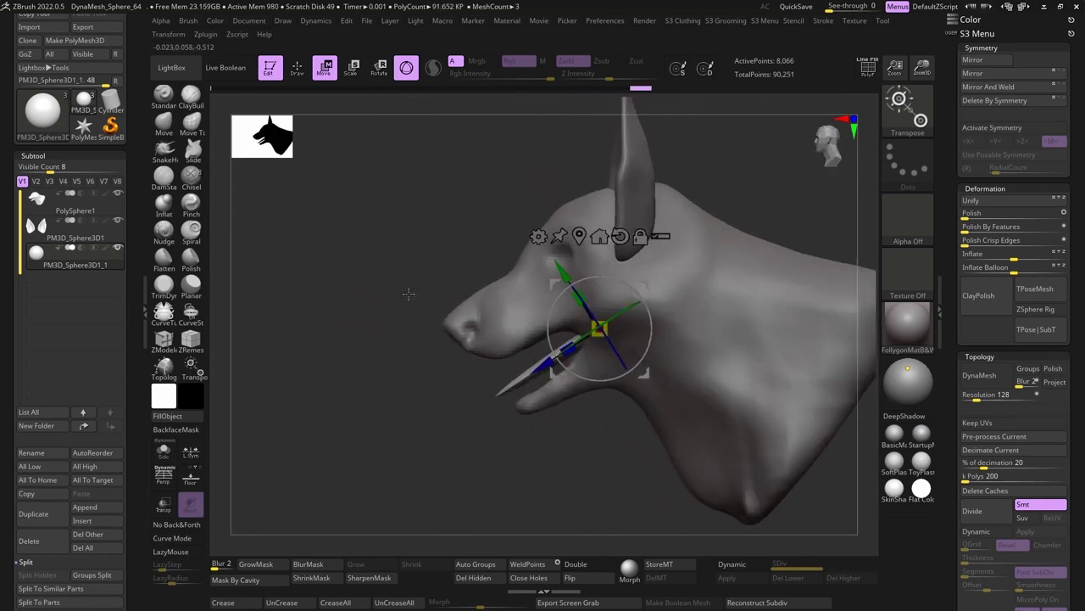
- Sculpt the rod with mirrored sculpting so the tongue hangs out past the jaw
key("q")
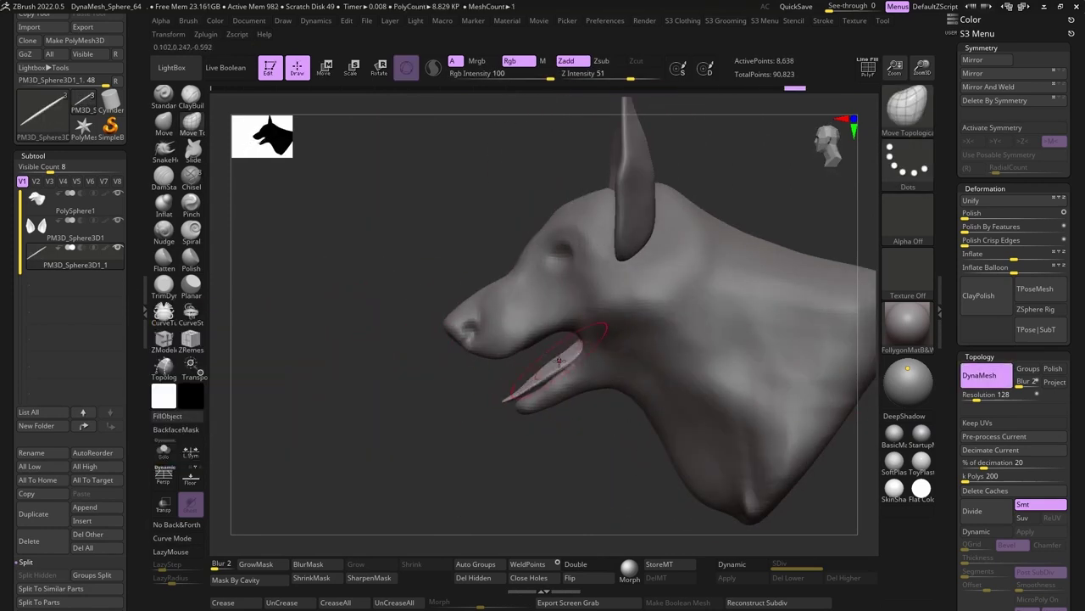
mouse_move(542, 441)
left_mouse_down()
mouse_move(584, 415)
mouse_move(509, 399)
left_mouse_up()
left_click(346, 89)
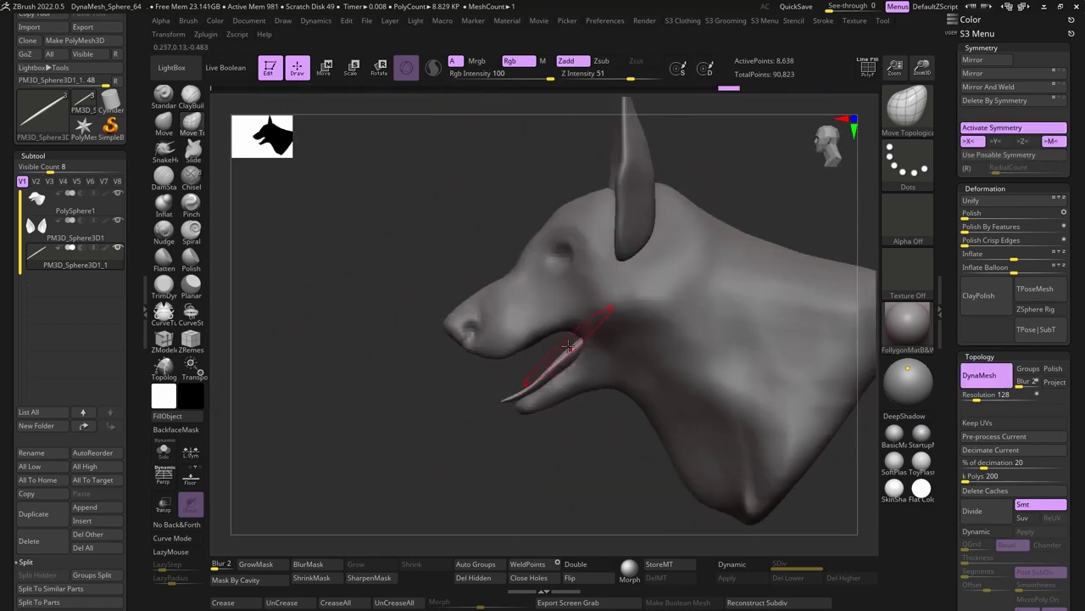
key("ctrl+z")
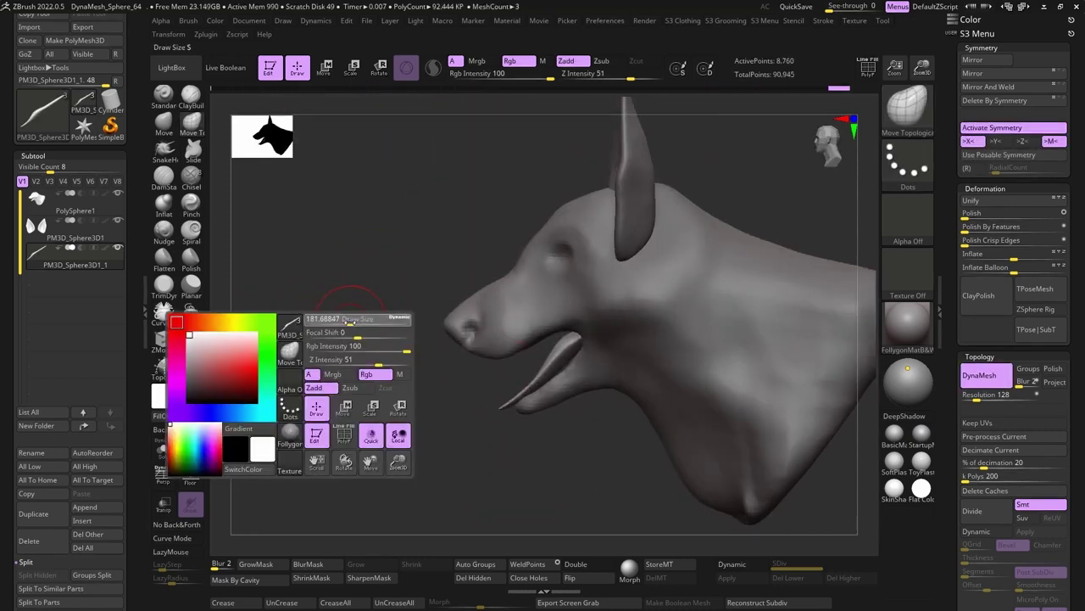
key("ctrl+shift+z")
mouse_move(509, 410)
left_mouse_down()
mouse_move(375, 315)
mouse_move(329, 304)
mouse_move(336, 287)
left_mouse_up()
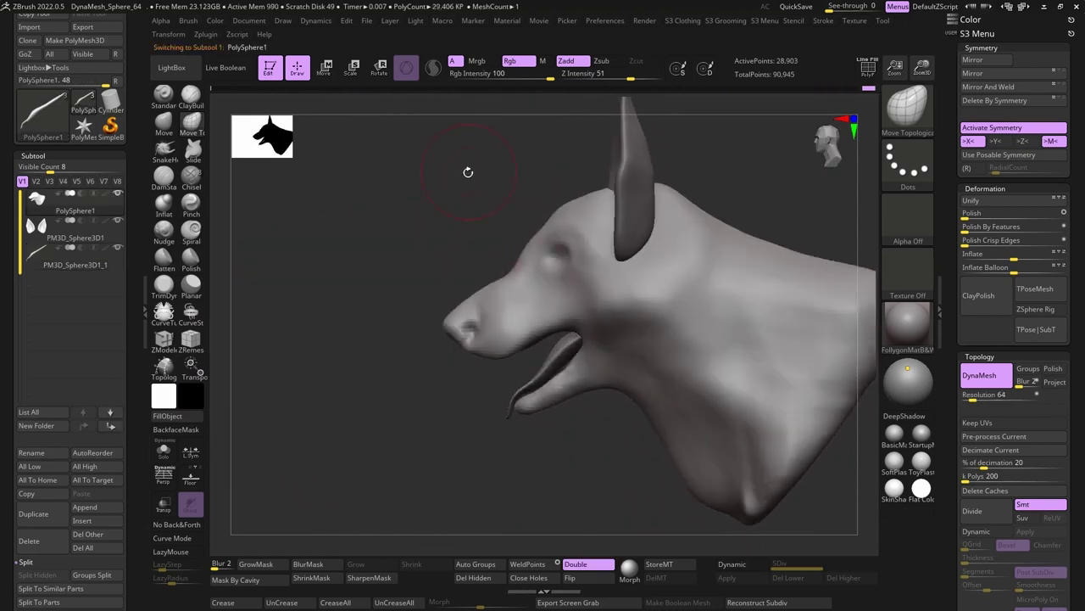
- Select PolySphere1 and lower the bridge of the snout near the nose
left_click(562, 250, "alt")
key("w")
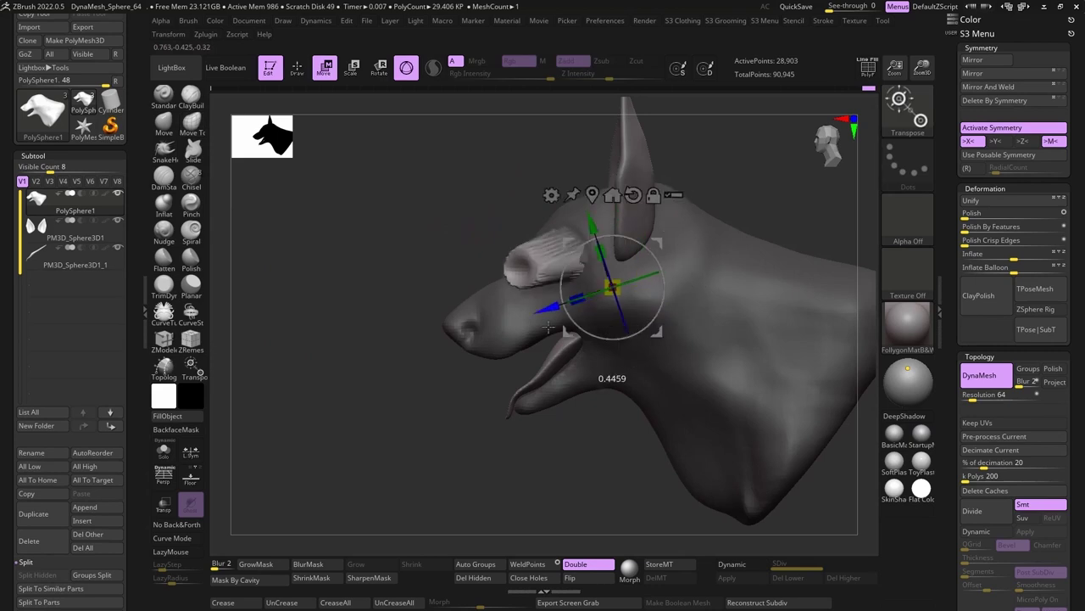
mouse_move(482, 228)
left_mouse_down()
mouse_move(407, 218)
mouse_move(413, 238)
left_mouse_up()
key("q")
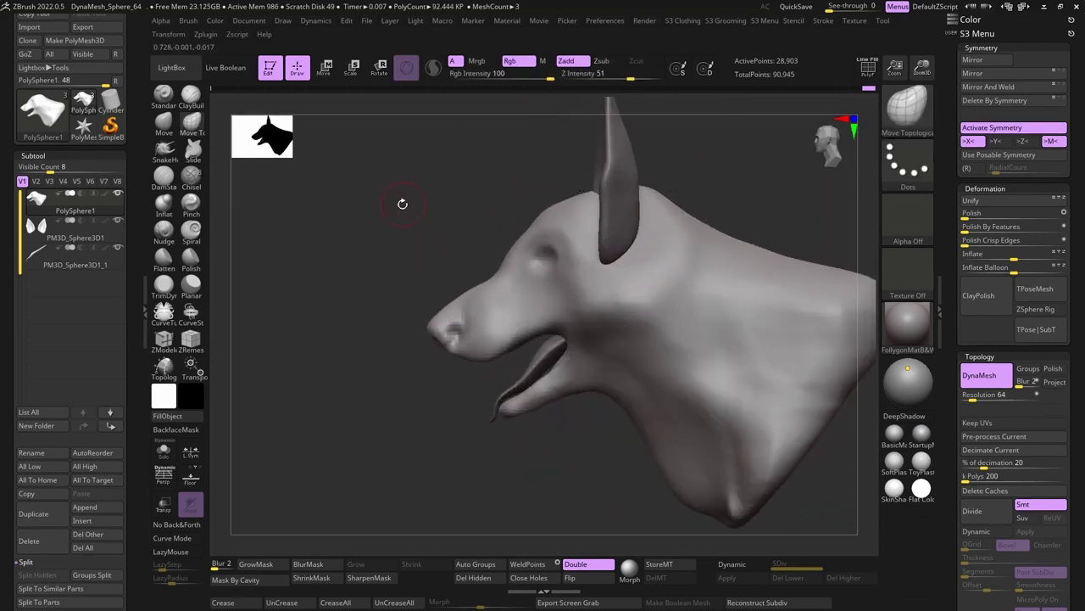
left_click_drag(476, 286, 473, 292)
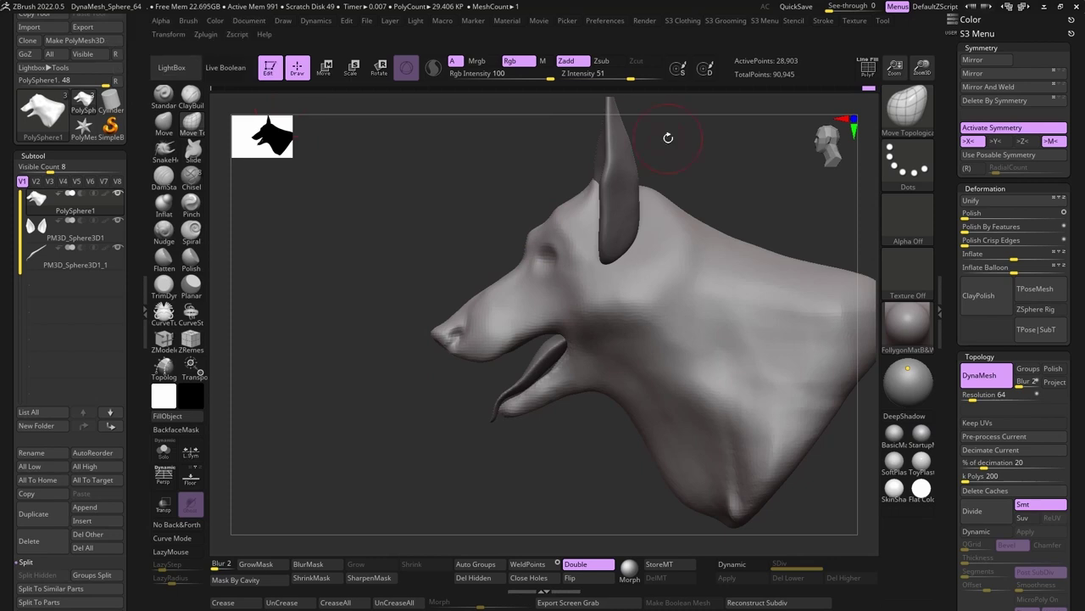
- Select the ears subtool and rotate the ears to a new tilt with Transpose
left_click(594, 144, "alt")
key("w")
mouse_move(535, 183)
left_mouse_down()
mouse_move(470, 186)
mouse_move(509, 195)
left_mouse_up()
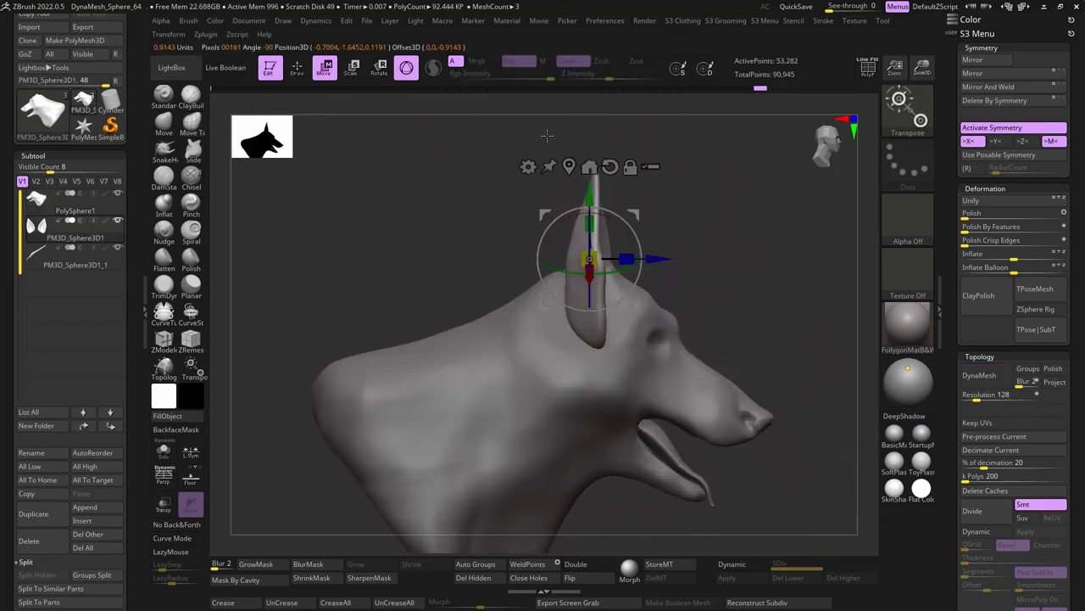
mouse_move(588, 280)
left_mouse_down()
mouse_move(536, 285)
mouse_move(412, 254)
mouse_move(441, 364)
left_mouse_up()
key("q")
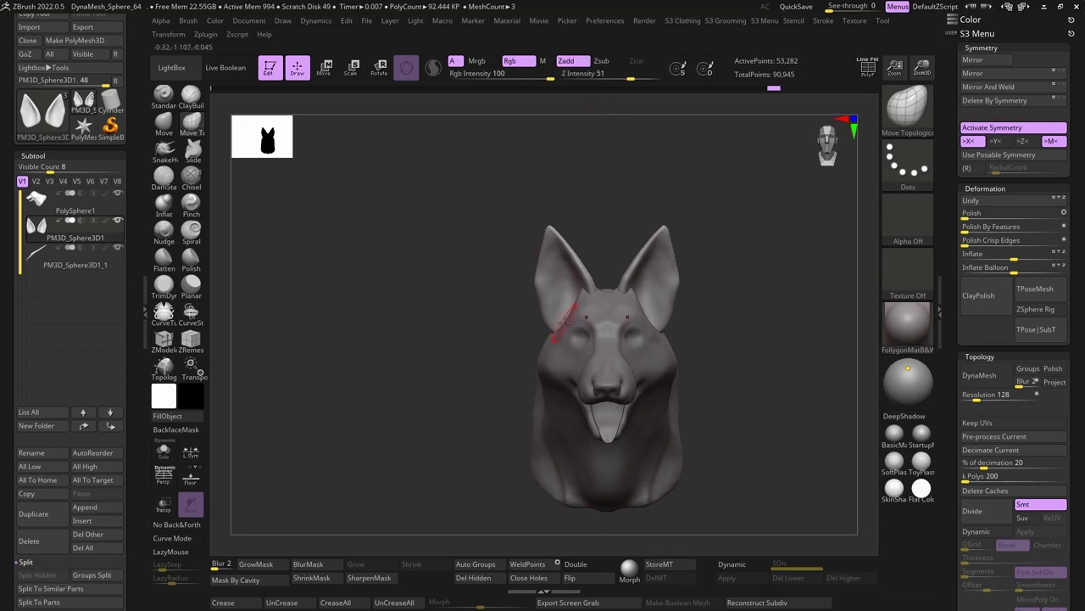
- Select the PM3D_Sphere3D1 ears and pull both wider with the Move Topological brush
left_click(566, 321, "alt")
mouse_move(441, 255)
left_mouse_down()
mouse_move(492, 220)
mouse_move(460, 194)
mouse_move(549, 313)
left_mouse_up()
left_click(542, 321, "alt")
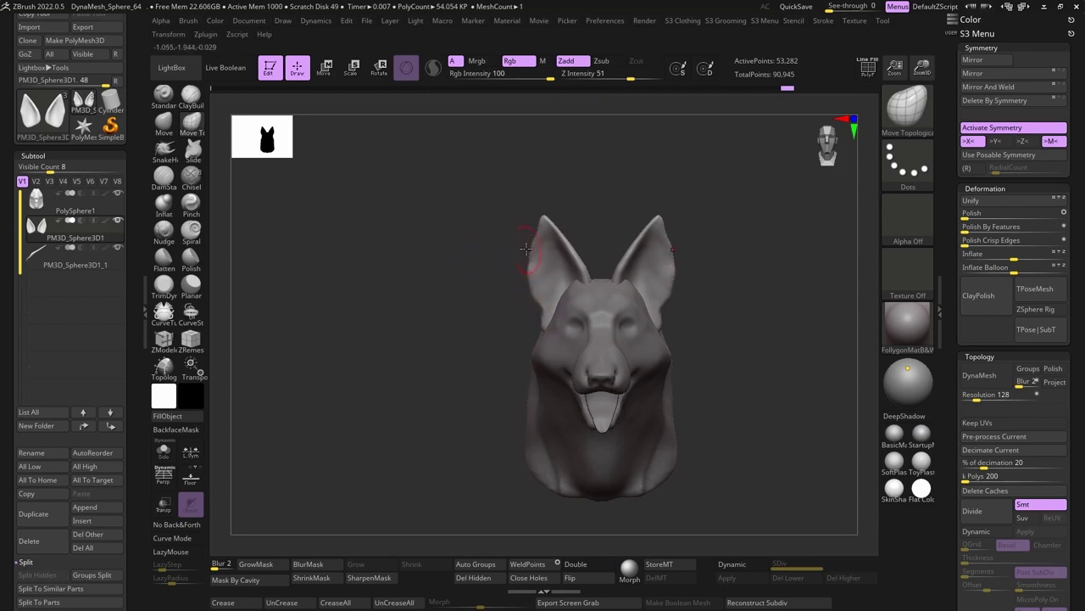
mouse_move(586, 274)
right_mouse_down()
mouse_move(566, 286)
mouse_move(381, 204)
mouse_move(529, 286)
right_mouse_up()
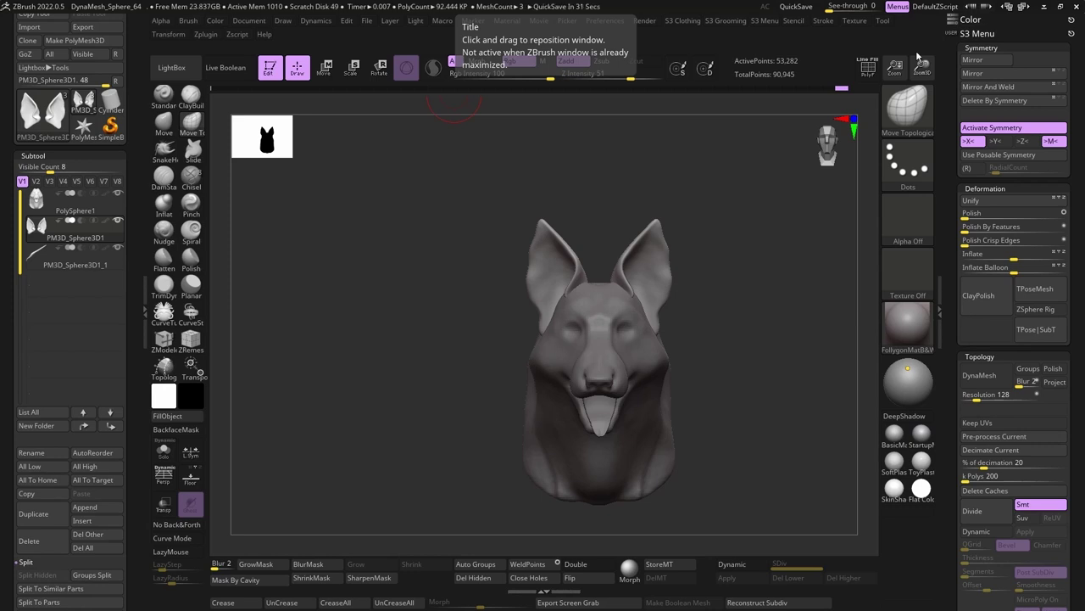
left_click_drag(497, 336, 452, 191)
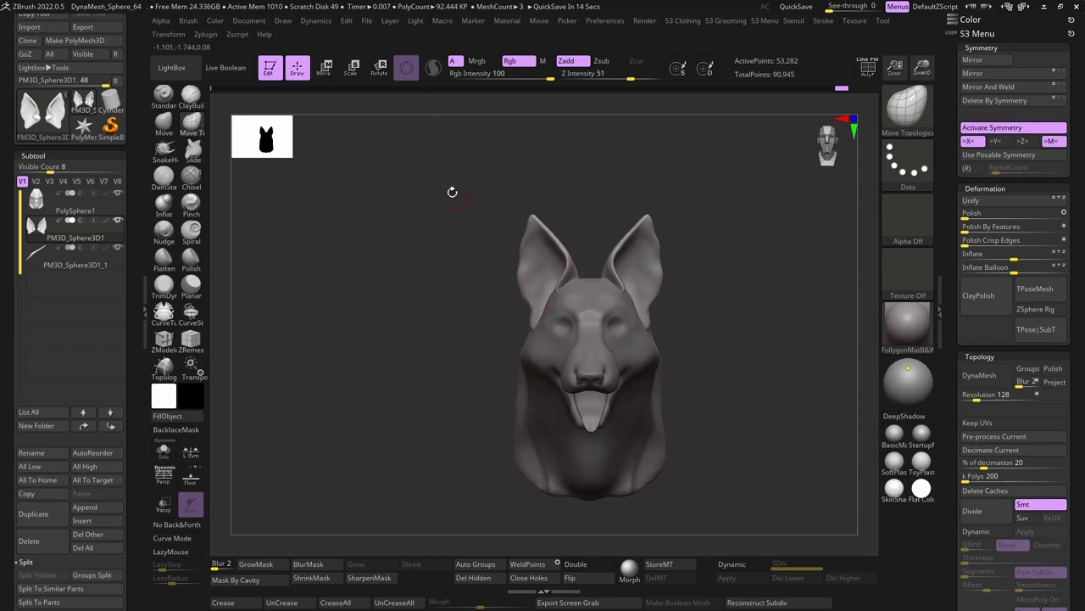
key("space")
key("b")
key("m")
key("t")
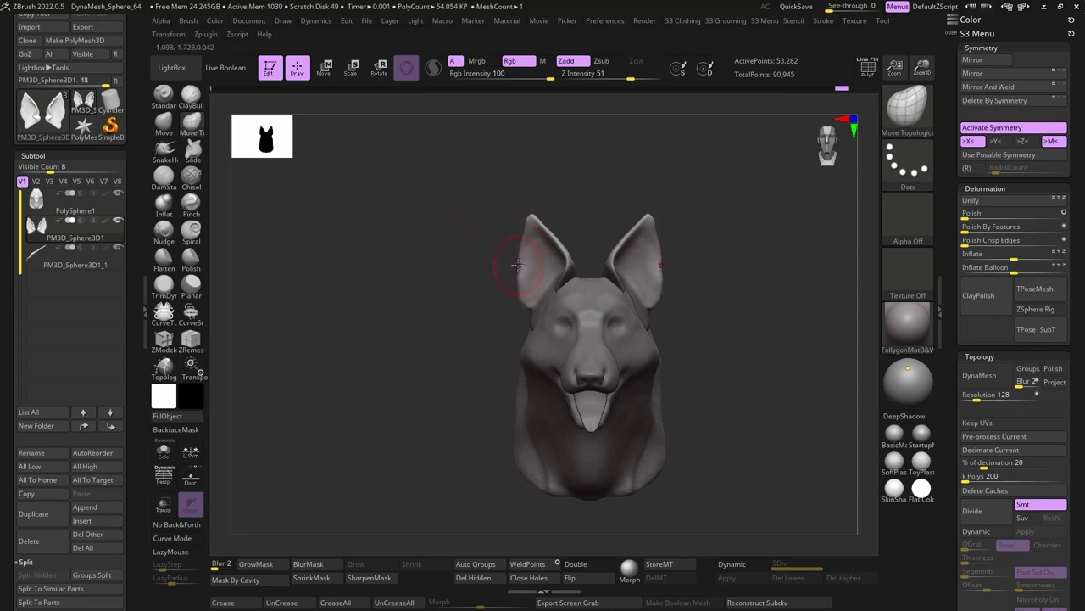
left_click_drag(489, 181, 514, 279)
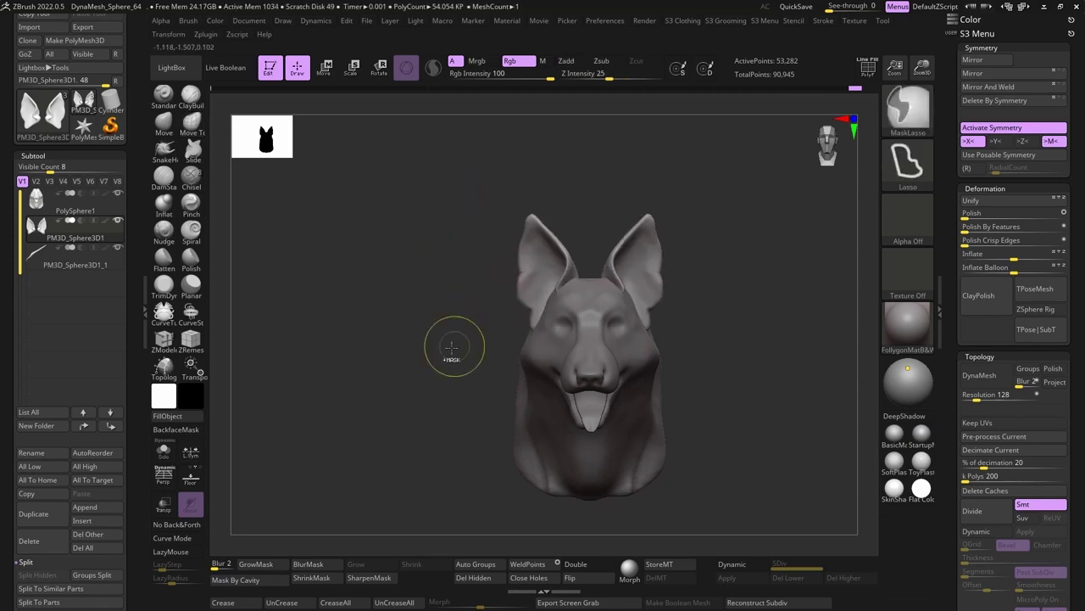
left_click(514, 311, "alt")
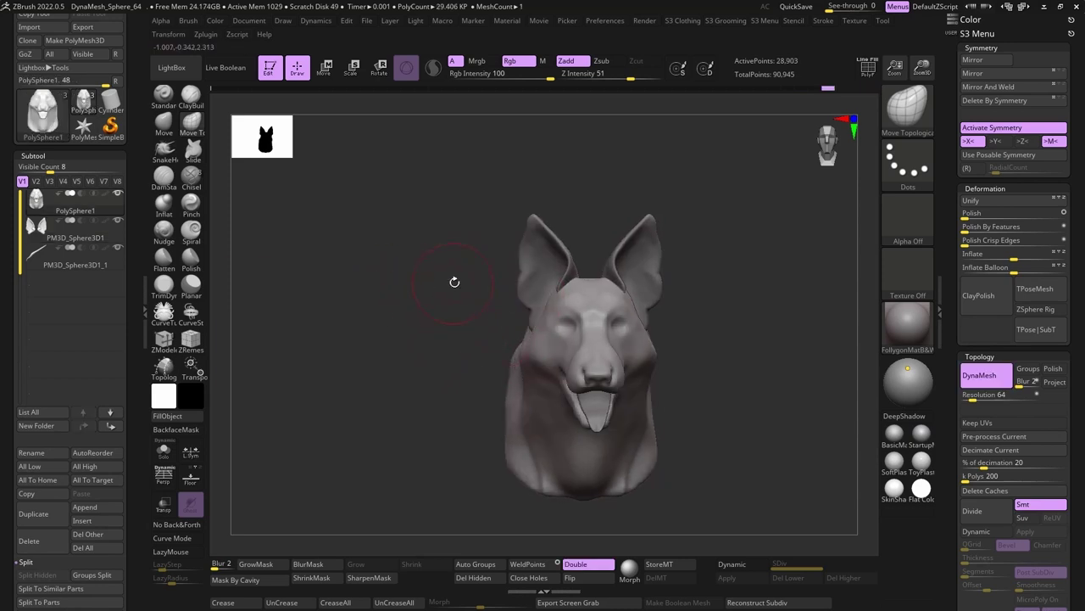
mouse_move(453, 283)
left_mouse_down()
mouse_move(460, 271)
mouse_move(423, 243)
left_mouse_up()
- Save the project and inflate a masked neck band into a smoothed, rounded collar
key("w")
left_click(618, 314)
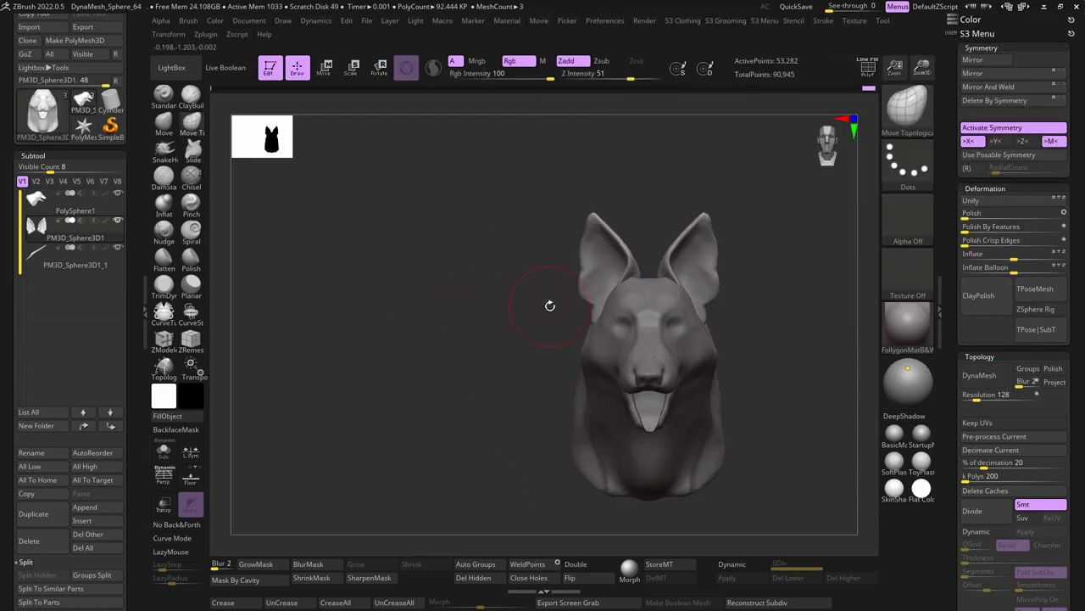
left_click_drag(549, 306, 483, 298)
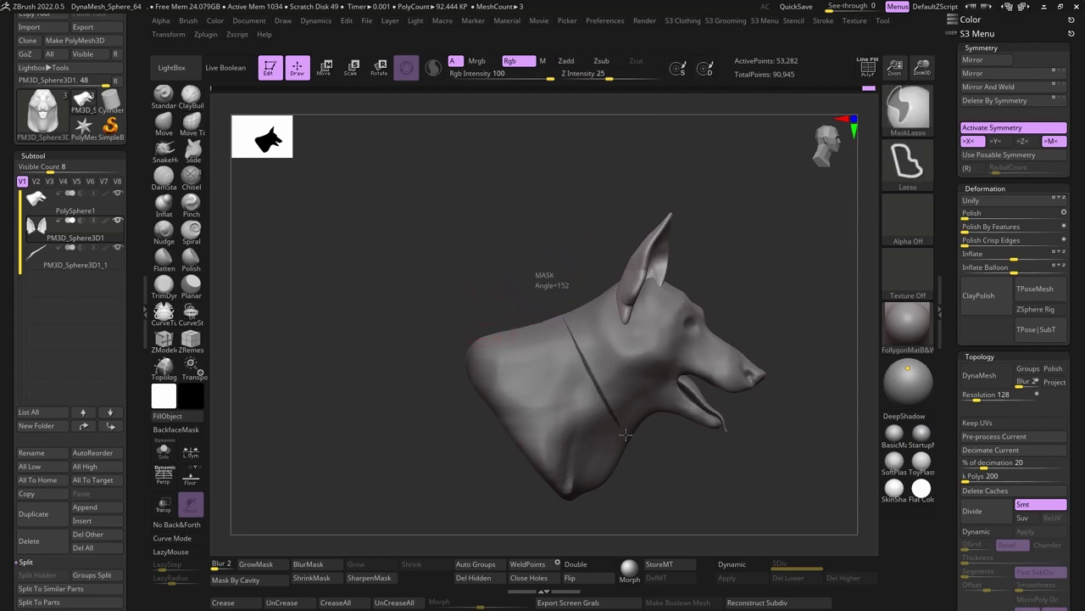
key("w")
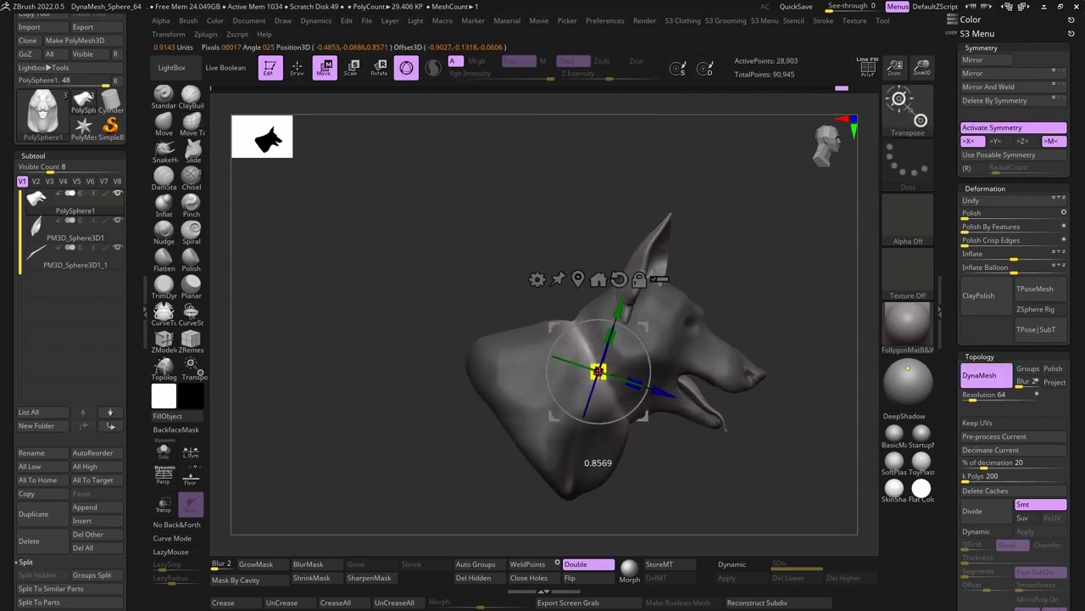
key("q")
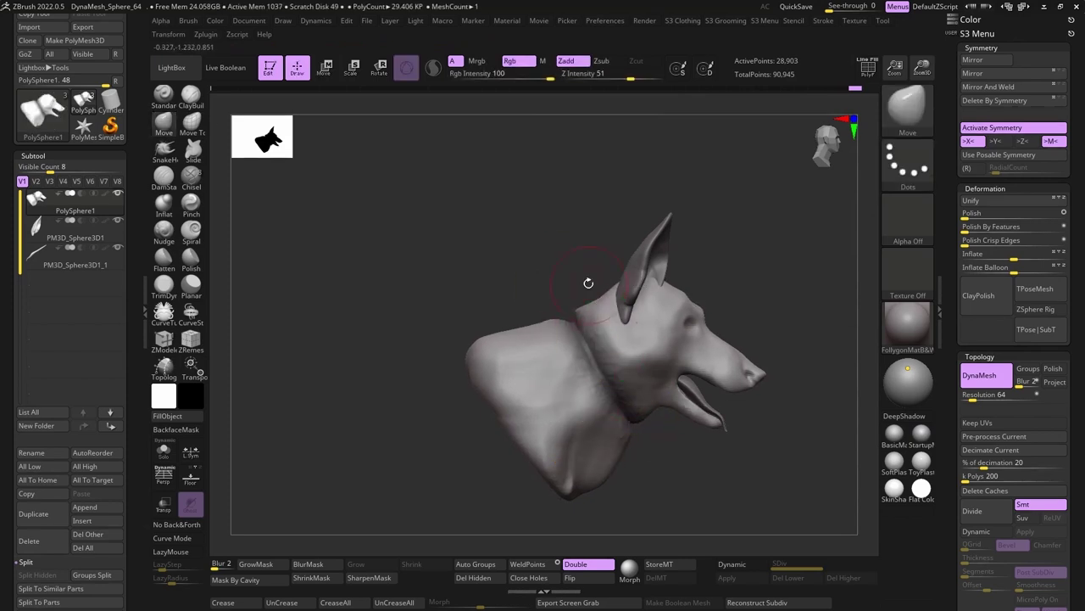
mouse_move(568, 312)
left_mouse_down()
mouse_move(448, 266)
mouse_move(563, 322)
mouse_move(313, 300)
mouse_move(393, 304)
left_mouse_up()
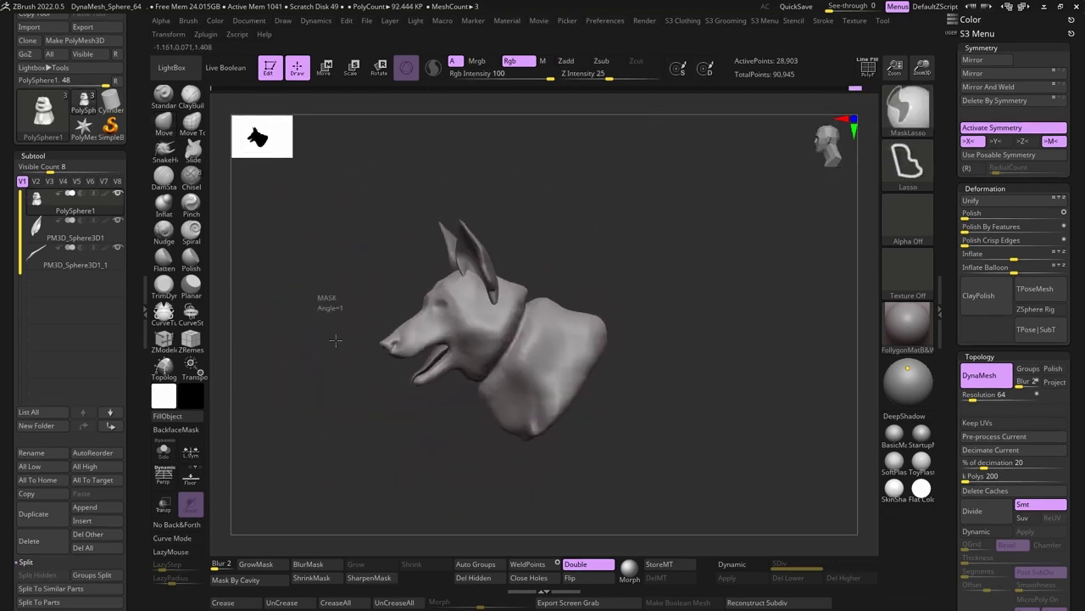
left_click_drag(497, 315, 359, 302)
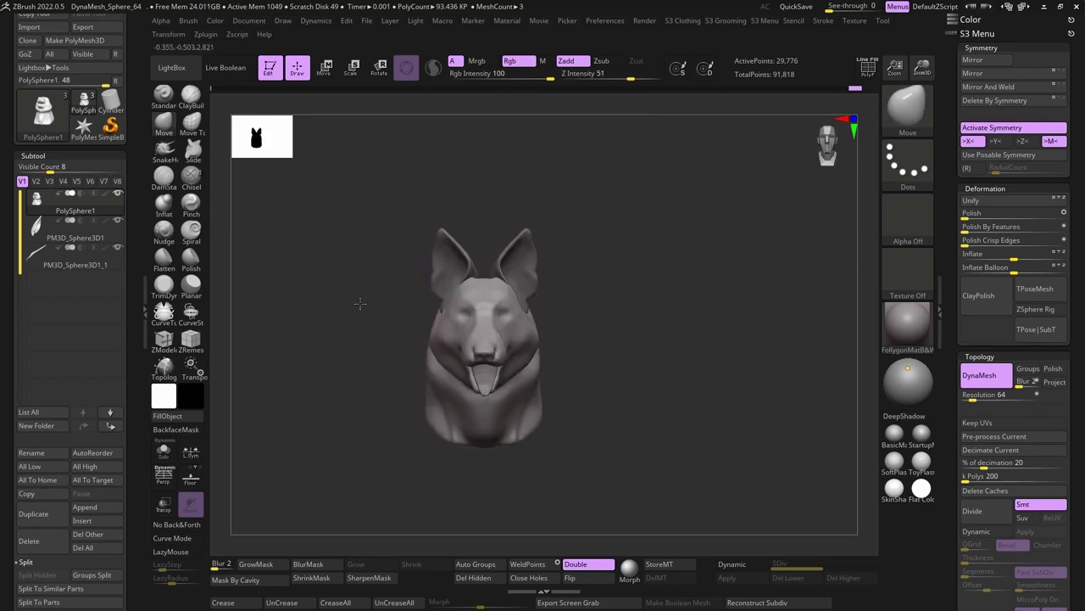
key("f")
left_click_drag(575, 220, 430, 254)
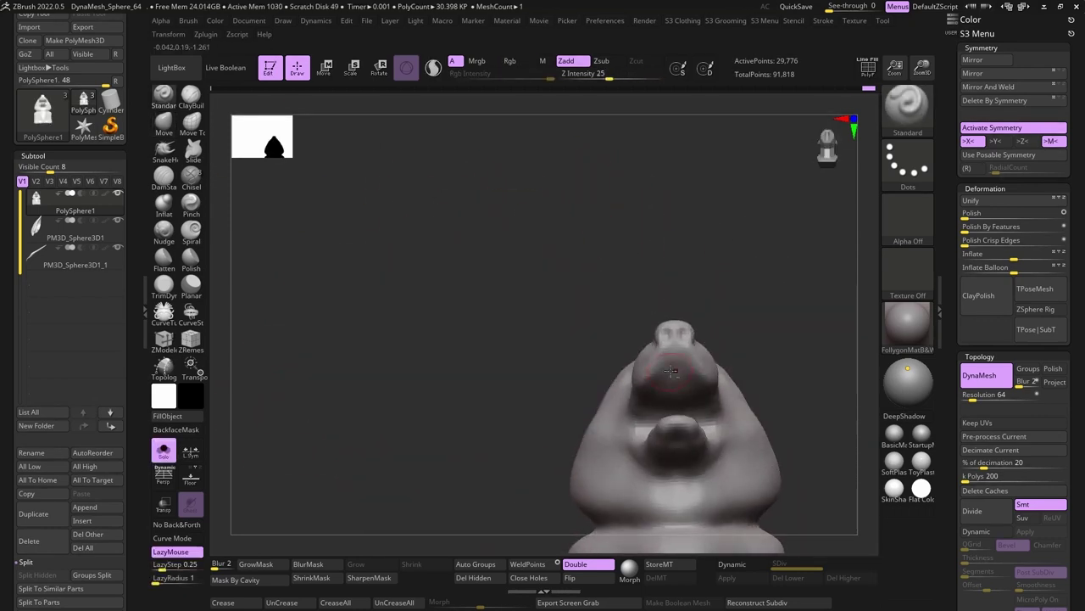
- Smooth the underside of the neck beneath the chin and collar
mouse_move(466, 299)
left_mouse_down()
mouse_move(468, 262)
mouse_move(407, 310)
mouse_move(679, 286)
left_mouse_up()
mouse_move(589, 249)
left_mouse_down("shift")
mouse_move(528, 272)
mouse_move(651, 311)
mouse_move(519, 289)
mouse_move(458, 235)
mouse_move(432, 257)
mouse_move(608, 280)
mouse_move(342, 200)
left_mouse_up("shift")
mouse_move(316, 250)
left_mouse_down()
mouse_move(370, 283)
mouse_move(443, 288)
left_mouse_up()
left_click(585, 326, "alt")
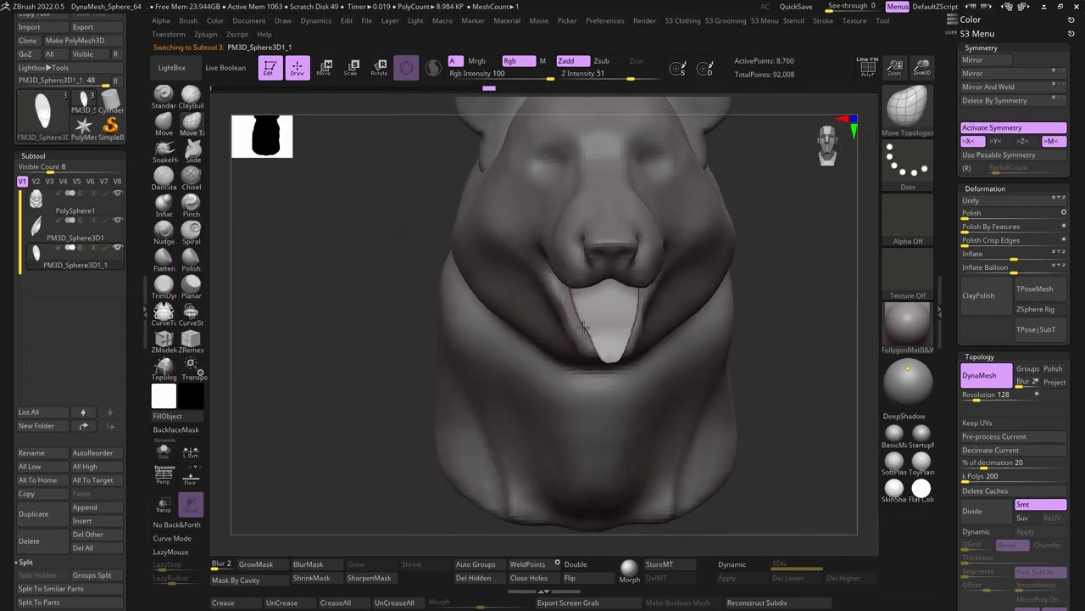
mouse_move(579, 320)
left_mouse_down()
mouse_move(557, 400)
mouse_move(537, 380)
mouse_move(509, 386)
mouse_move(475, 365)
left_mouse_up()
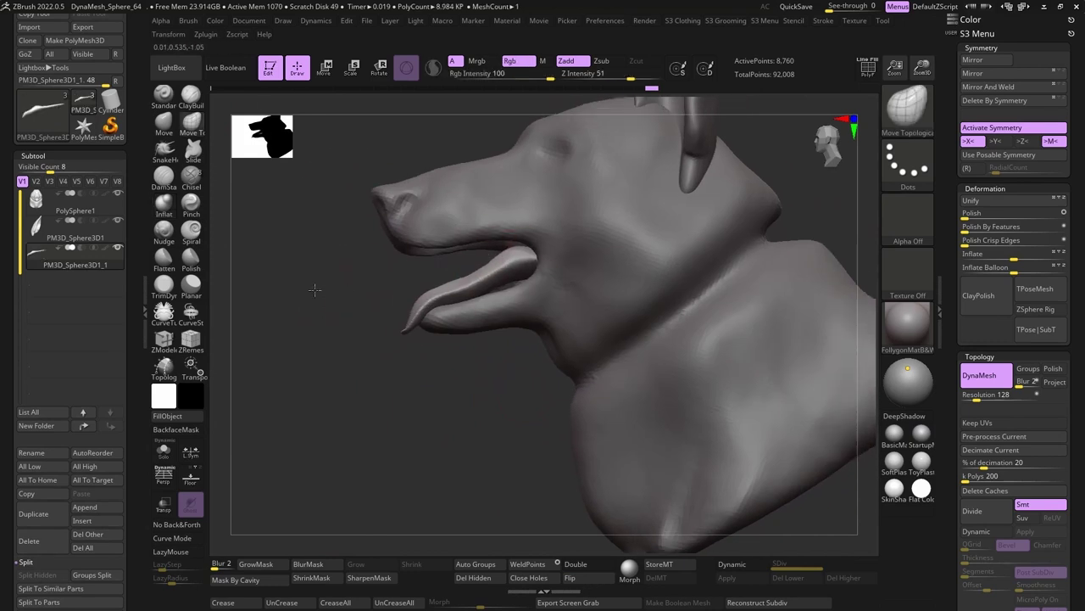
left_click_drag(314, 291, 367, 304)
- Reselect the head and work on the eye area from a close side view
left_click(436, 339, "alt")
mouse_move(362, 229)
left_mouse_down()
mouse_move(436, 340)
mouse_move(398, 306)
mouse_move(370, 242)
mouse_move(361, 297)
mouse_move(560, 369)
mouse_move(488, 313)
mouse_move(509, 230)
mouse_move(353, 326)
mouse_move(551, 235)
left_mouse_up()
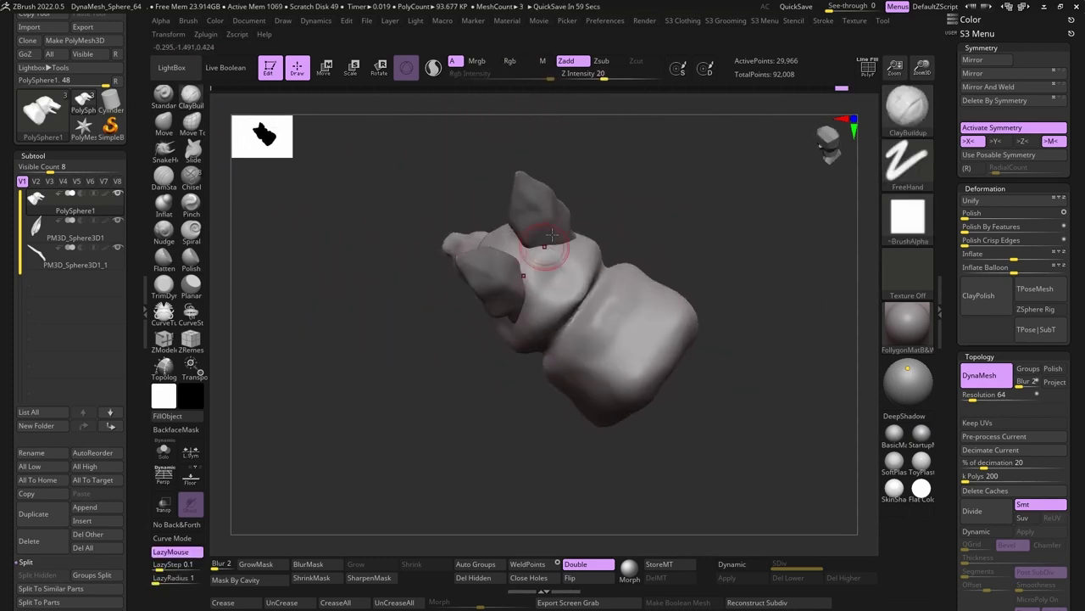
mouse_move(545, 281)
left_mouse_down()
mouse_move(576, 268)
mouse_move(562, 189)
mouse_move(582, 364)
mouse_move(397, 278)
mouse_move(586, 317)
left_mouse_up()
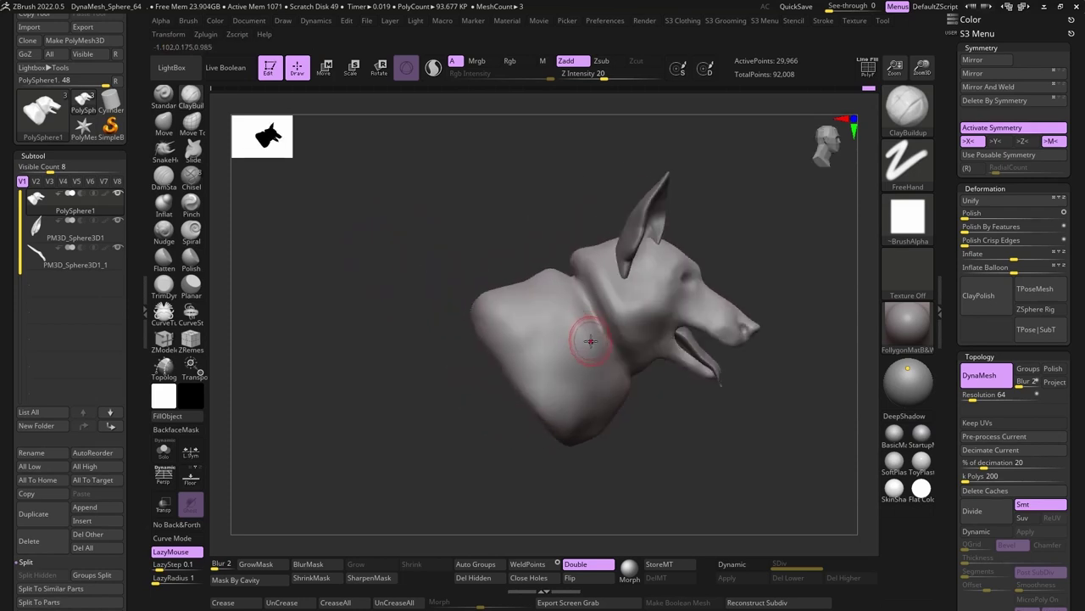
mouse_move(480, 217)
left_mouse_down("alt")
mouse_move(453, 189)
mouse_move(332, 189)
mouse_move(661, 269)
left_mouse_up("alt")
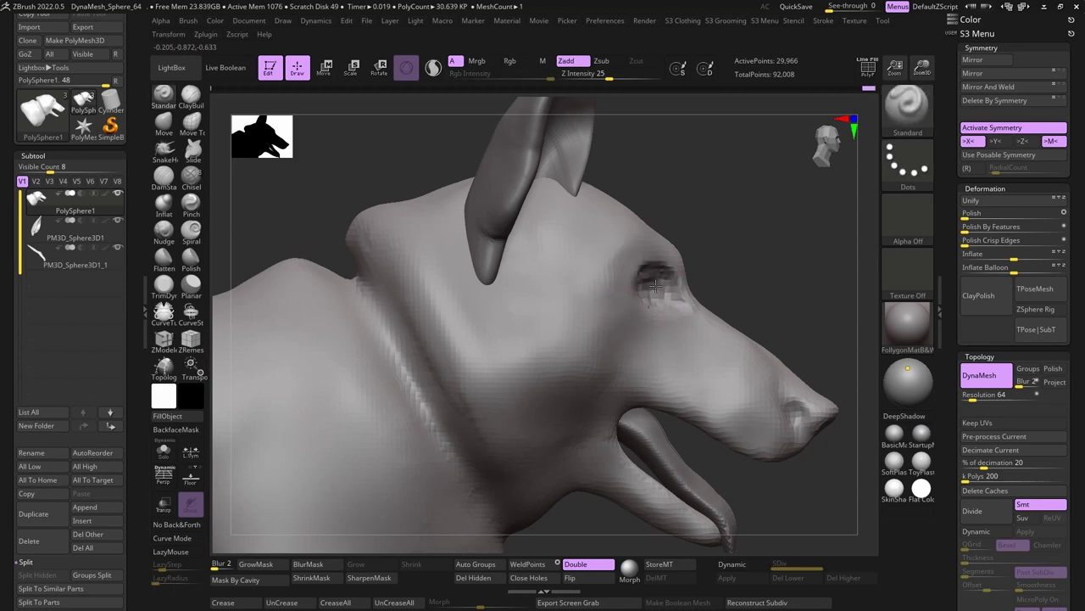
right_click_drag(655, 286, 663, 293, "shift")
key("ctrl")
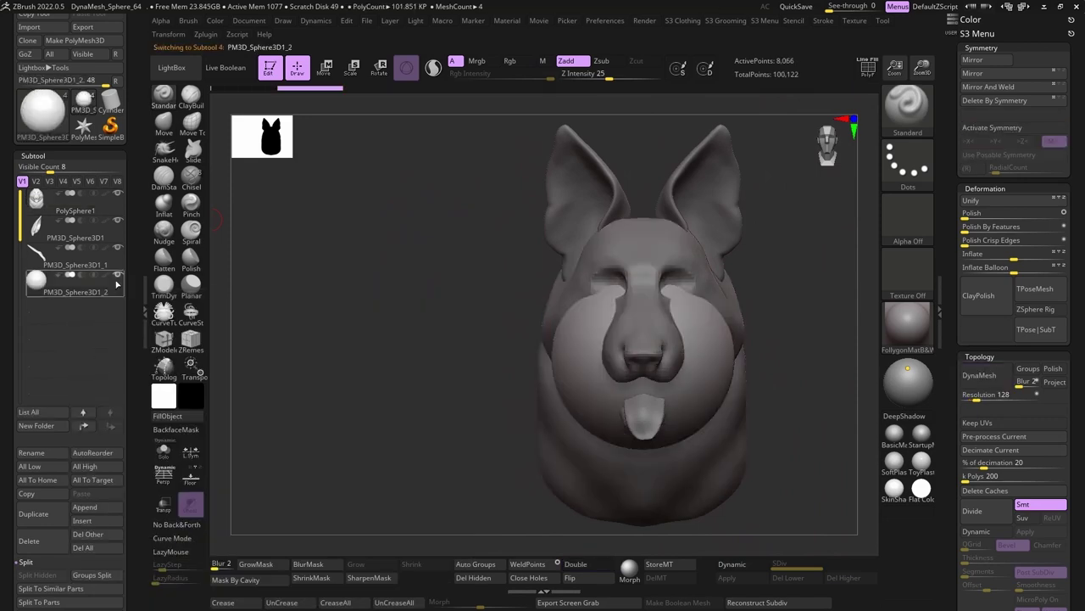
- Seat the eyeball sphere in the socket, then sculpt a symmetric eyelid and crease above it
left_click_drag(530, 206, 392, 235, "shift")
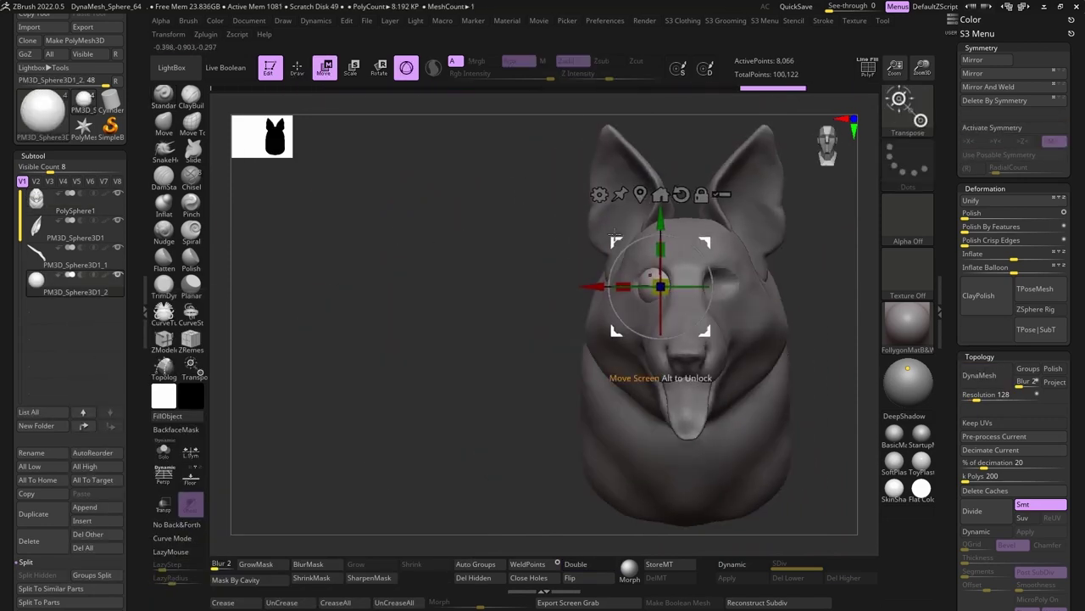
left_click_drag(606, 254, 579, 276, "shift")
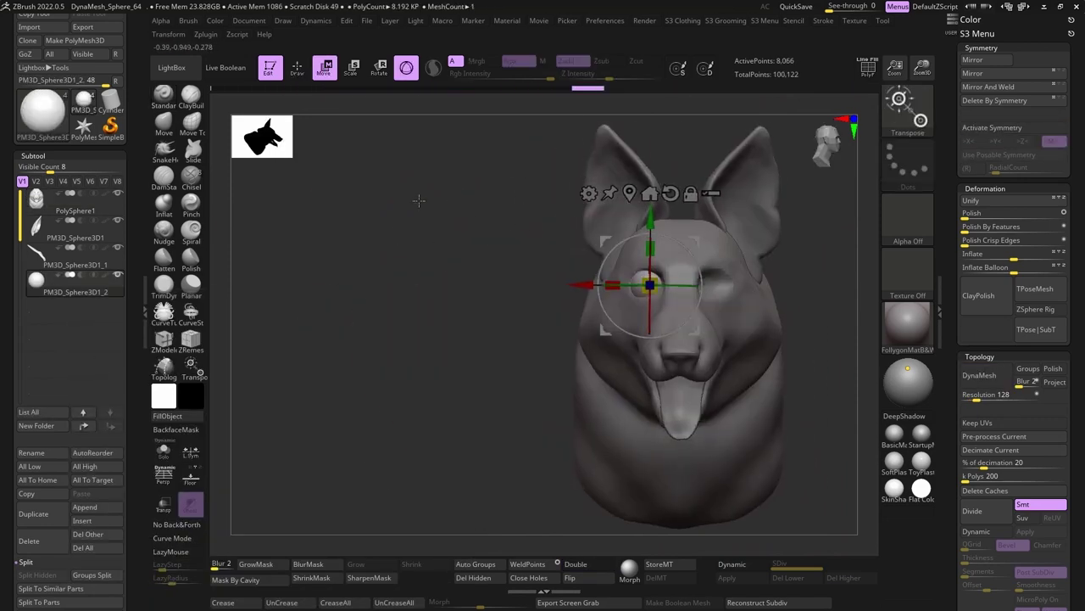
left_click(575, 271, "alt")
key("q")
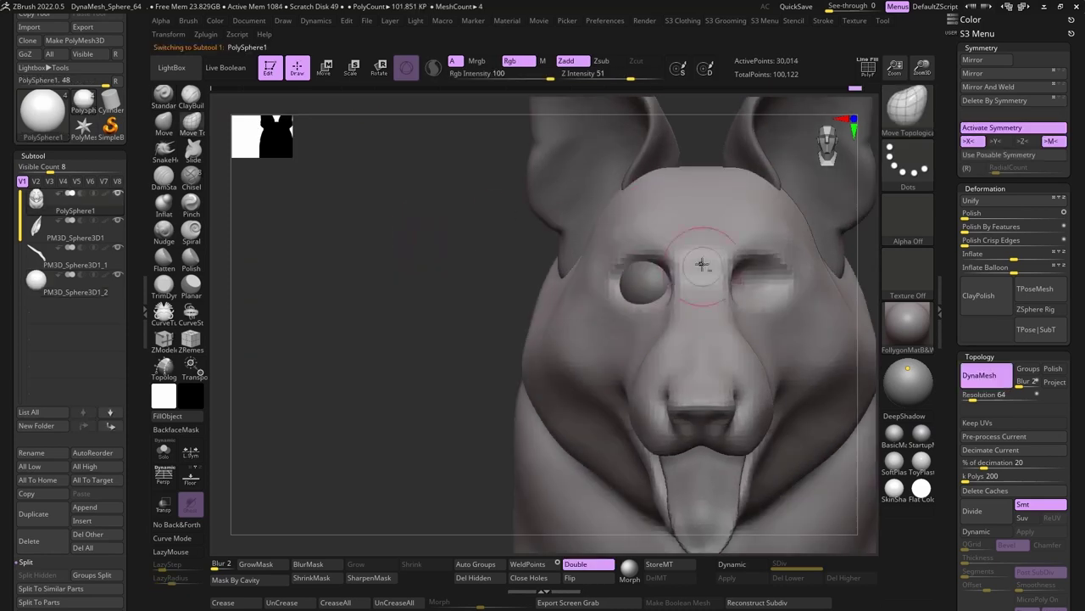
key("x")
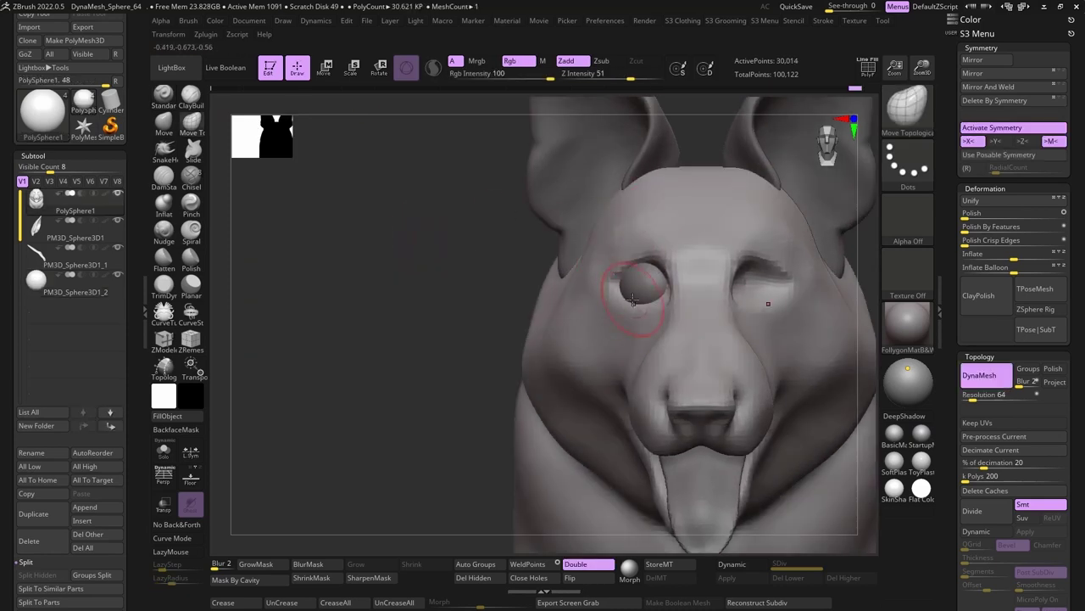
left_click_drag(632, 309, 611, 289)
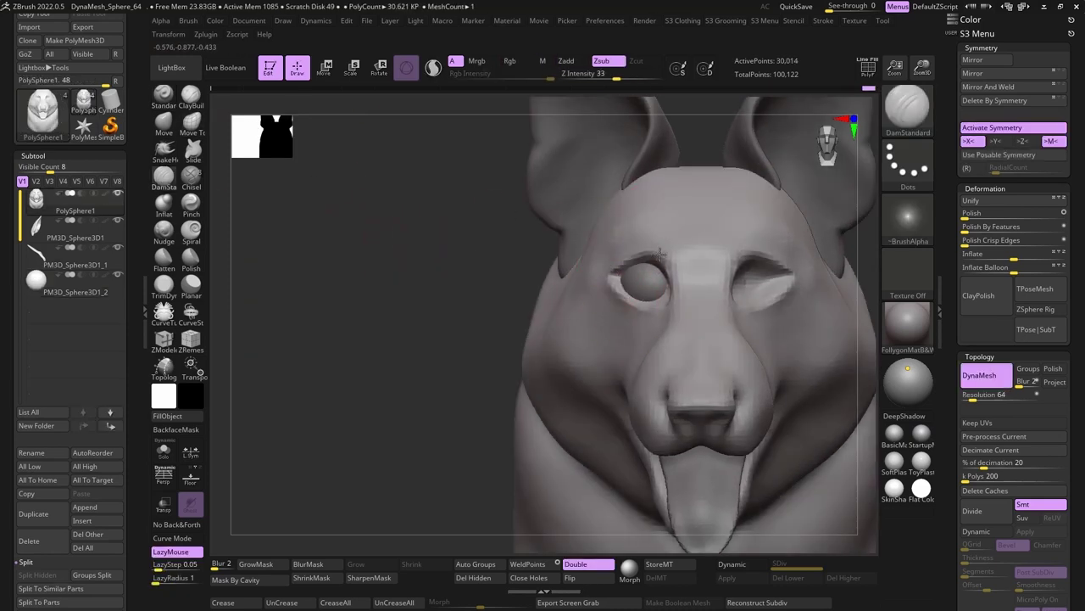
left_click_drag(382, 254, 622, 221)
- Refine the lids and brow with ClayBuildup, Move Topological and DamStandard brushes
left_click(191, 126)
key("b")
key("c")
key("b")
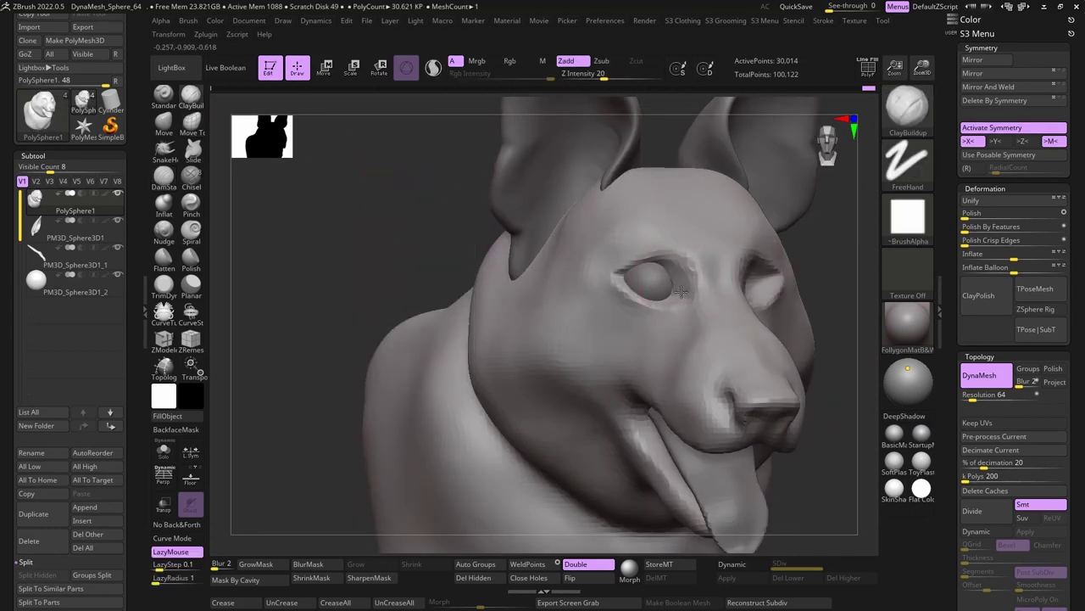
right_click_drag(658, 267, 381, 230)
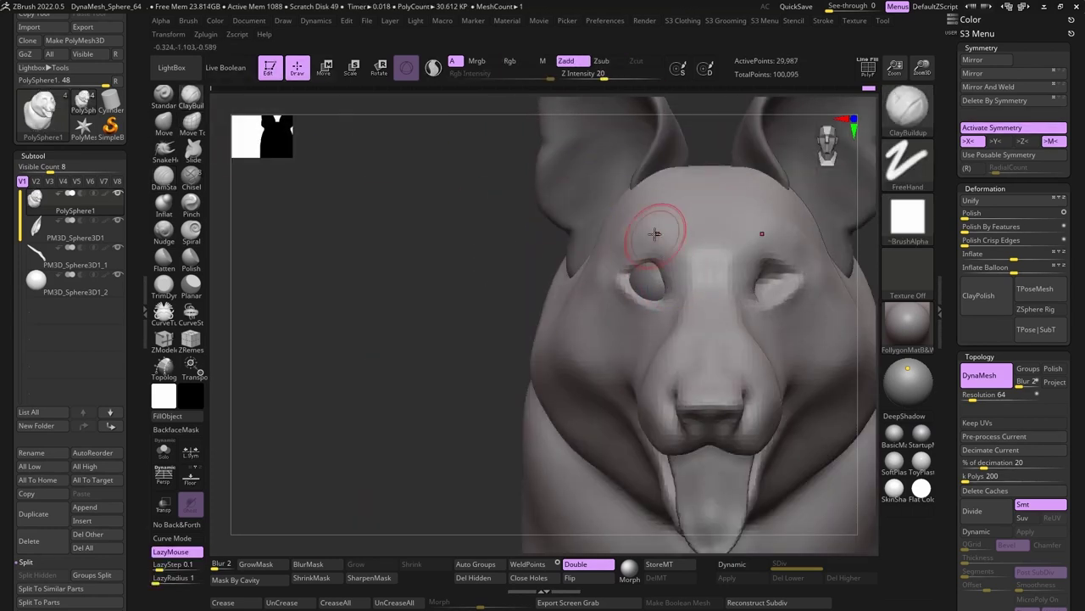
key("b")
key("m")
key("t")
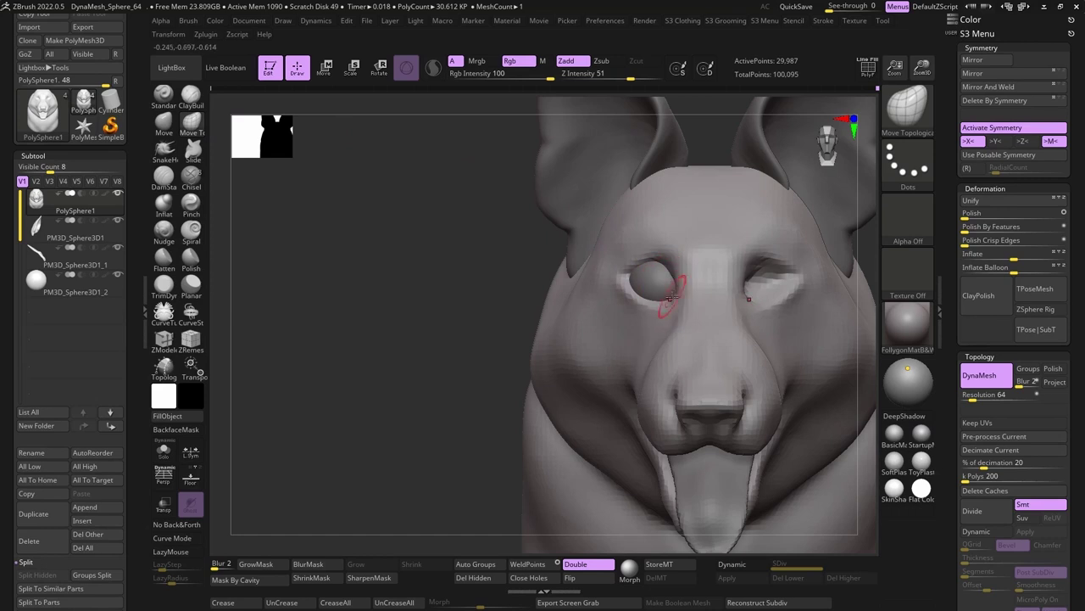
key("b")
key("d")
key("s")
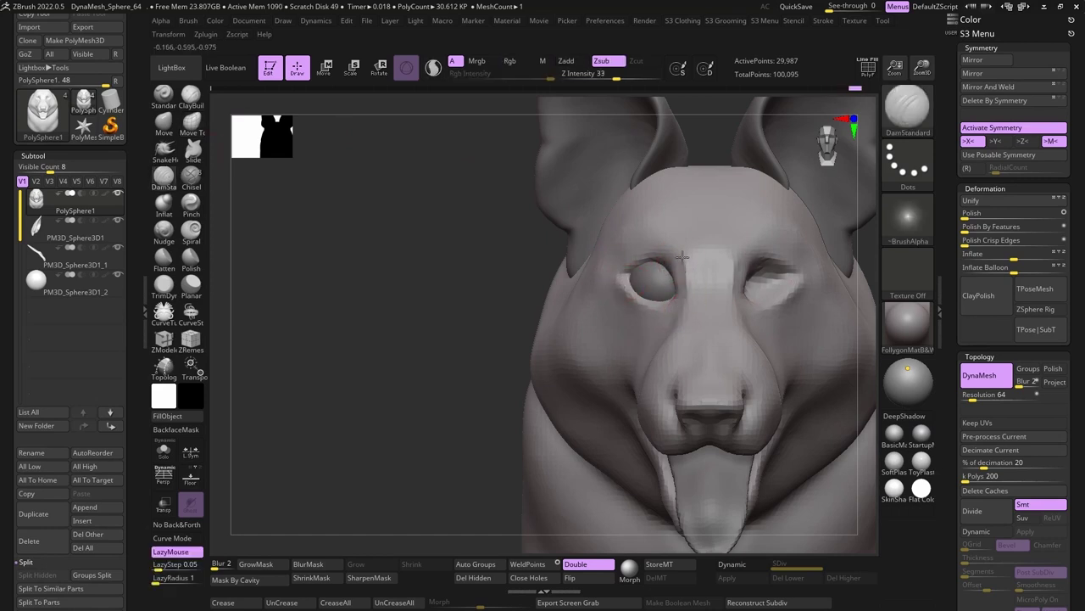
mouse_move(672, 333)
right_mouse_down()
mouse_move(642, 242)
mouse_move(387, 212)
mouse_move(358, 243)
right_mouse_up()
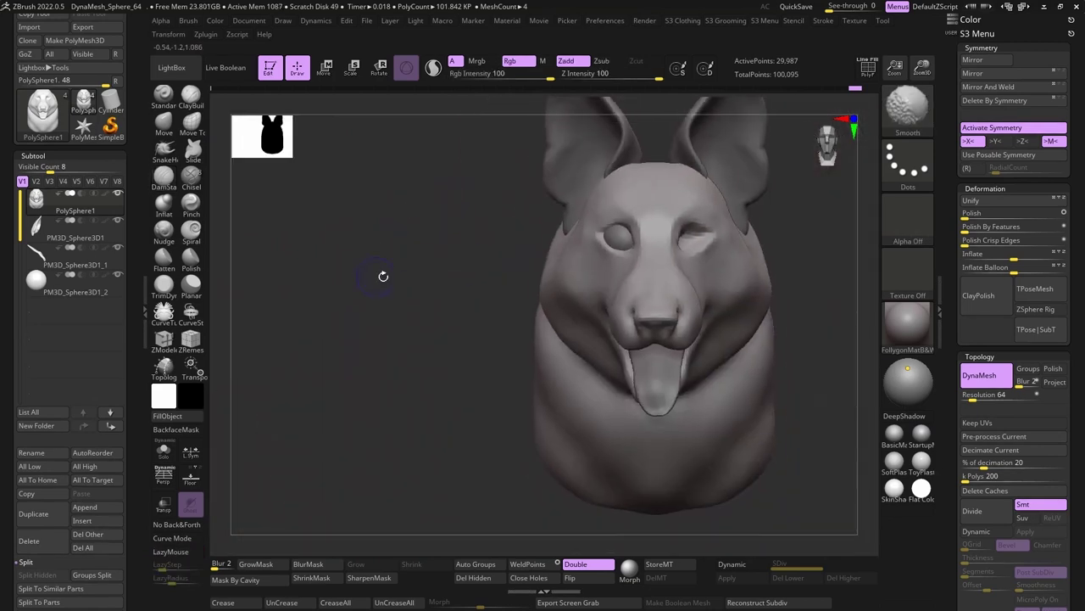
right_click_drag(434, 297, 398, 317, "shift")
key("f")
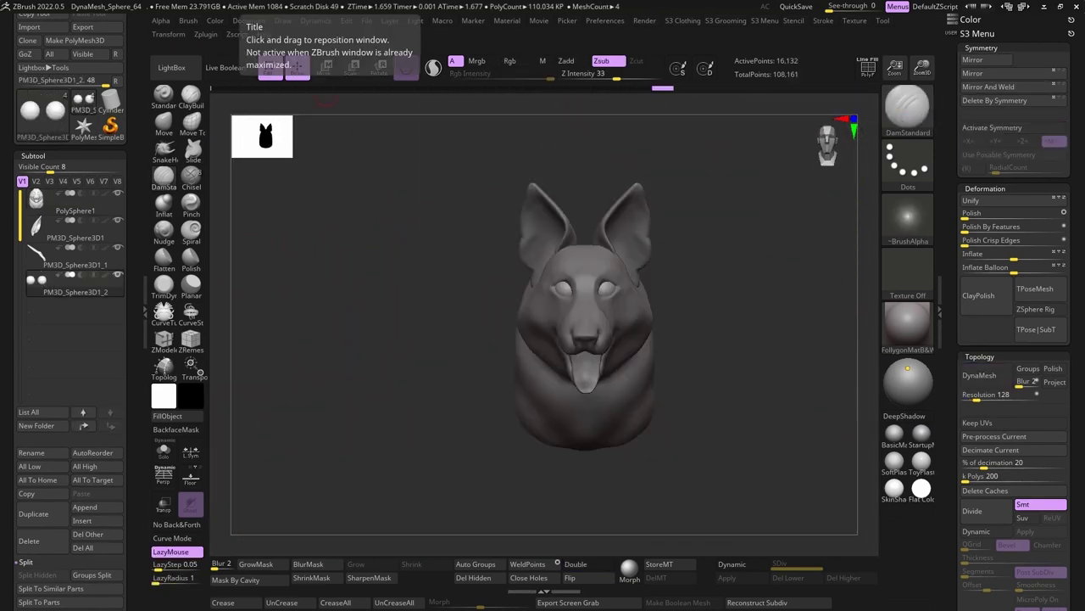
- Solo the head and smooth the chin below the tongue
mouse_move(373, 296)
right_mouse_down()
mouse_move(452, 283)
mouse_move(362, 252)
mouse_move(436, 334)
mouse_move(486, 283)
mouse_move(378, 268)
mouse_move(303, 223)
mouse_move(356, 260)
mouse_move(382, 260)
mouse_move(398, 243)
mouse_move(426, 394)
mouse_move(412, 311)
mouse_move(526, 231)
right_mouse_up()
left_click(427, 394, "alt")
key("b")
key("c")
key("b")
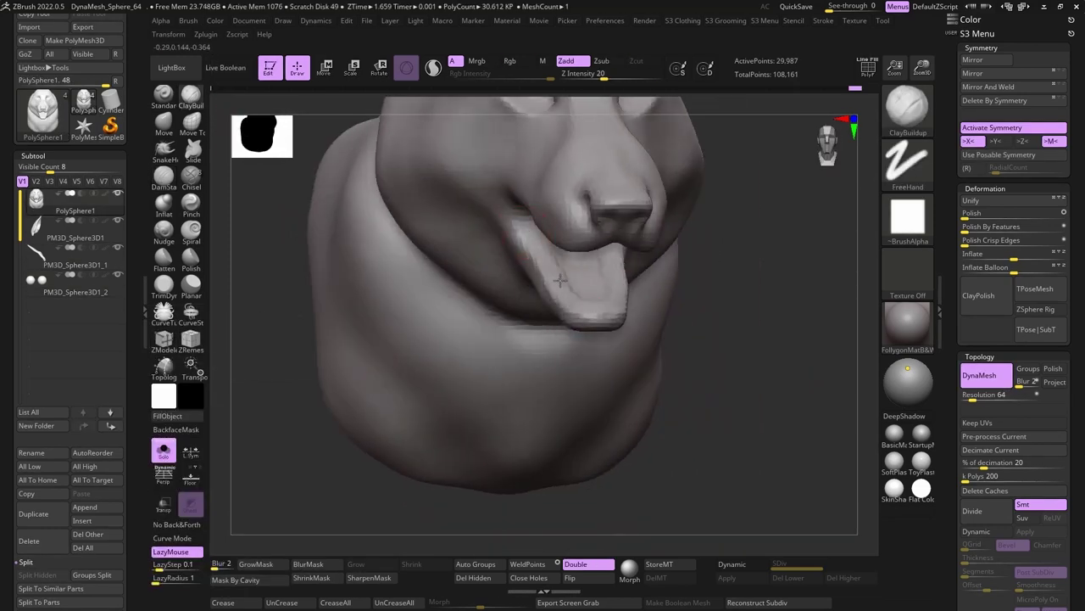
mouse_move(561, 280)
right_mouse_down()
mouse_move(302, 230)
mouse_move(599, 308)
mouse_move(571, 343)
right_mouse_up()
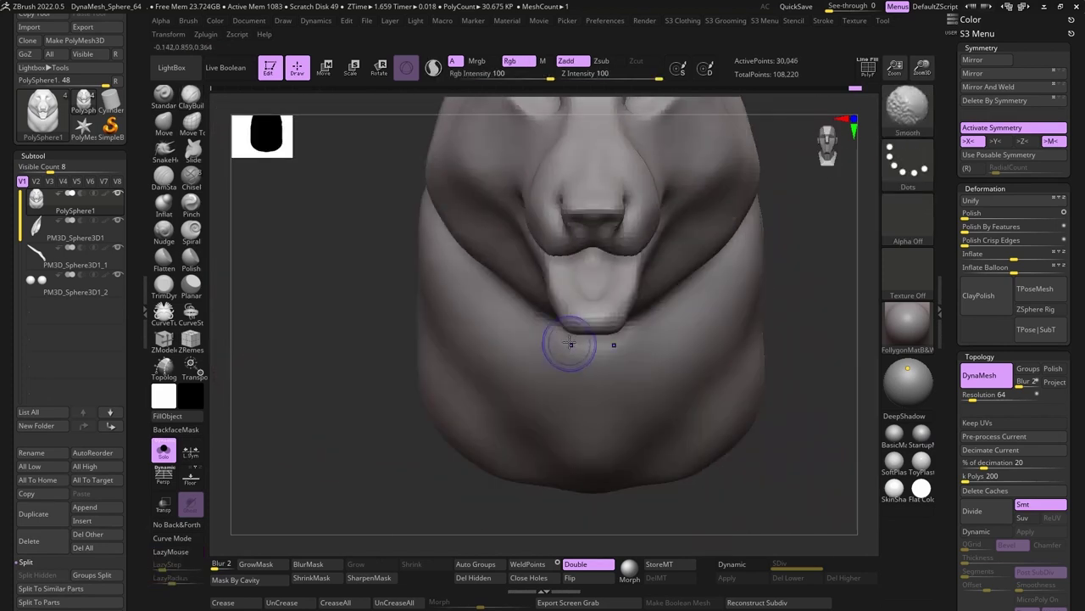
- Carve a centre groove along the tongue with DamStandard
key("space")
key("b")
key("m")
key("t")
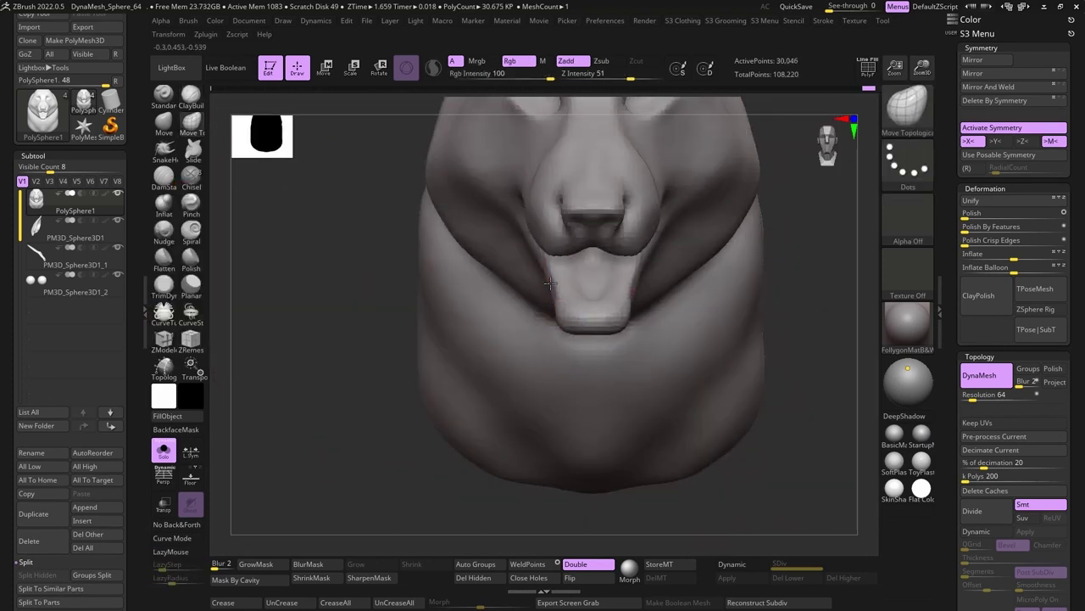
key("b")
key("d")
key("s")
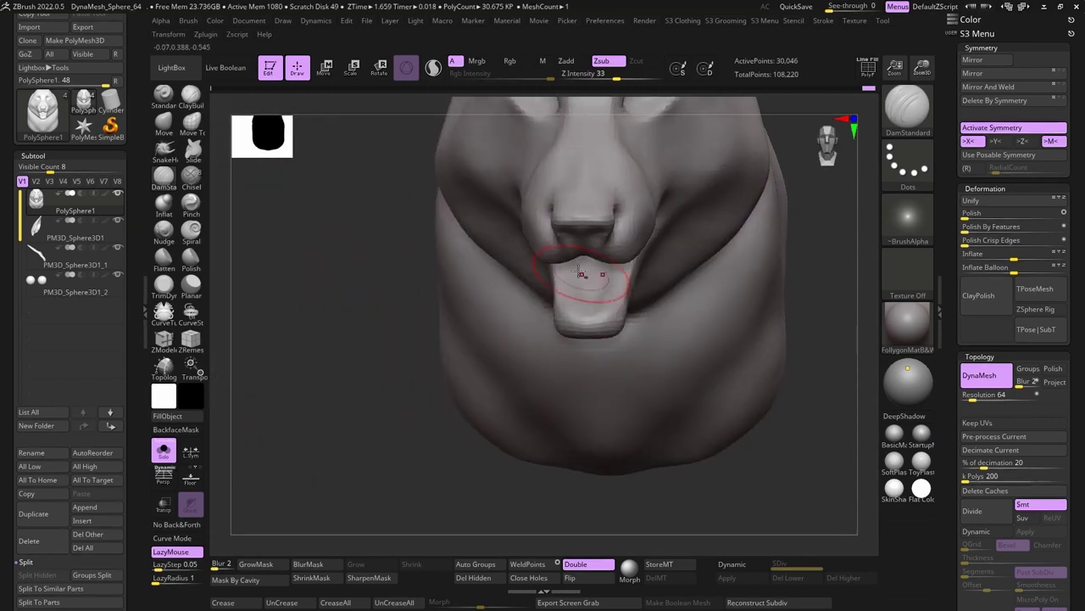
mouse_move(330, 247)
right_mouse_down()
mouse_move(318, 200)
mouse_move(522, 332)
right_mouse_up()
- Nudge the mouth corner into shape with Move Topological and review the head from the front
key("b")
key("m")
key("t")
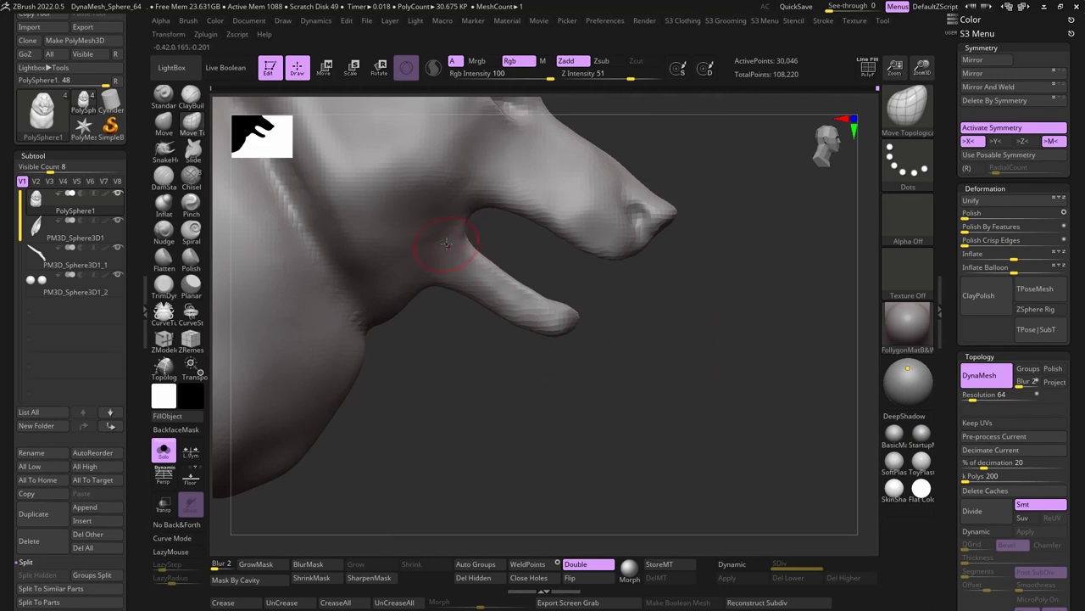
left_click_drag(447, 243, 456, 245)
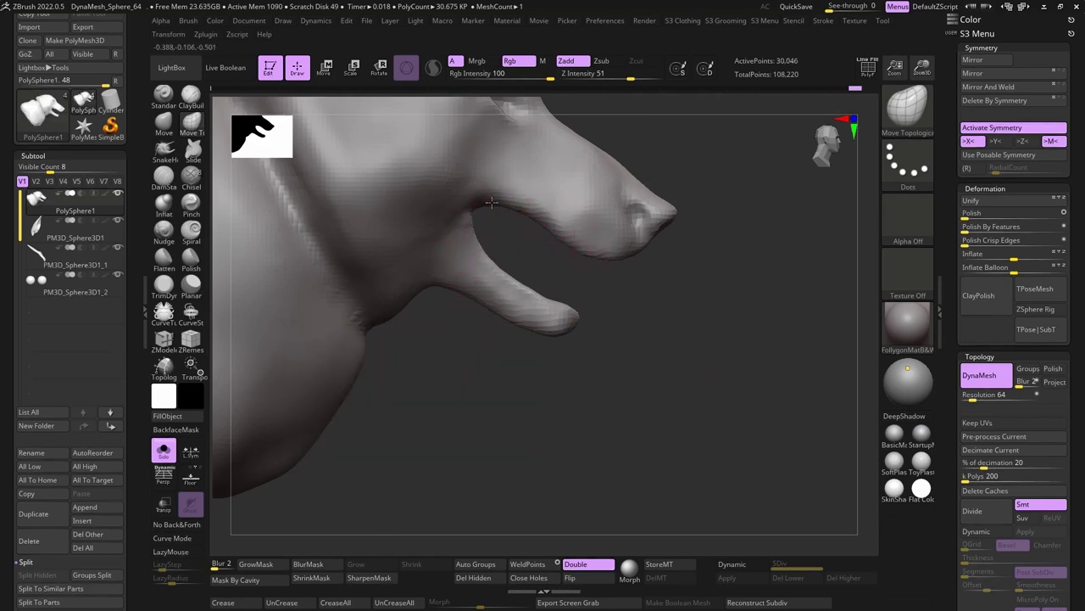
mouse_move(566, 375)
right_mouse_down()
mouse_move(625, 387)
mouse_move(613, 436)
mouse_move(481, 361)
mouse_move(443, 410)
right_mouse_up()
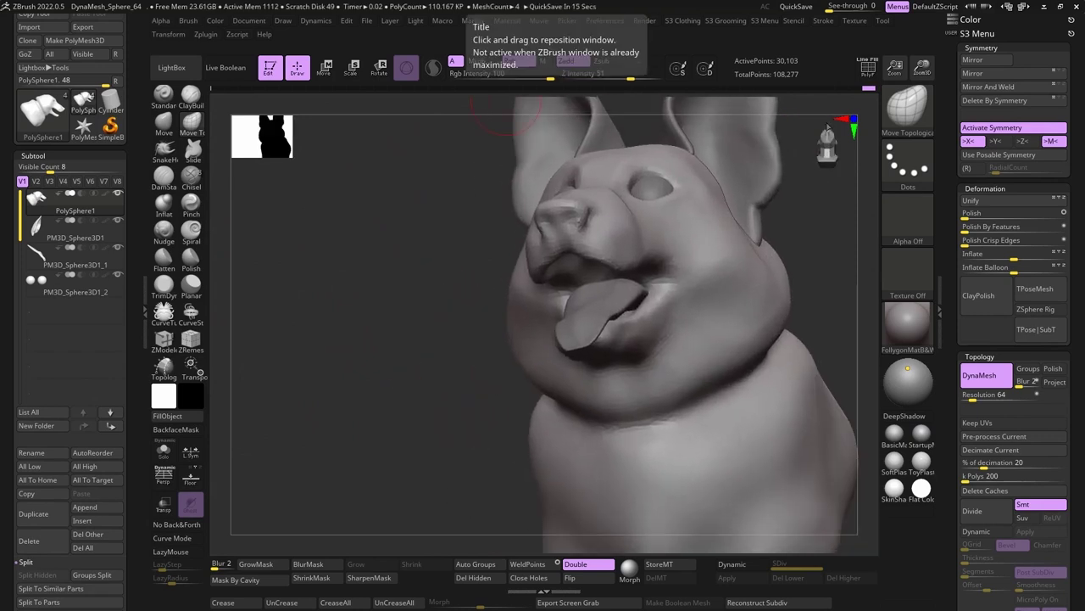
right_click_drag(446, 253, 441, 262, "shift")
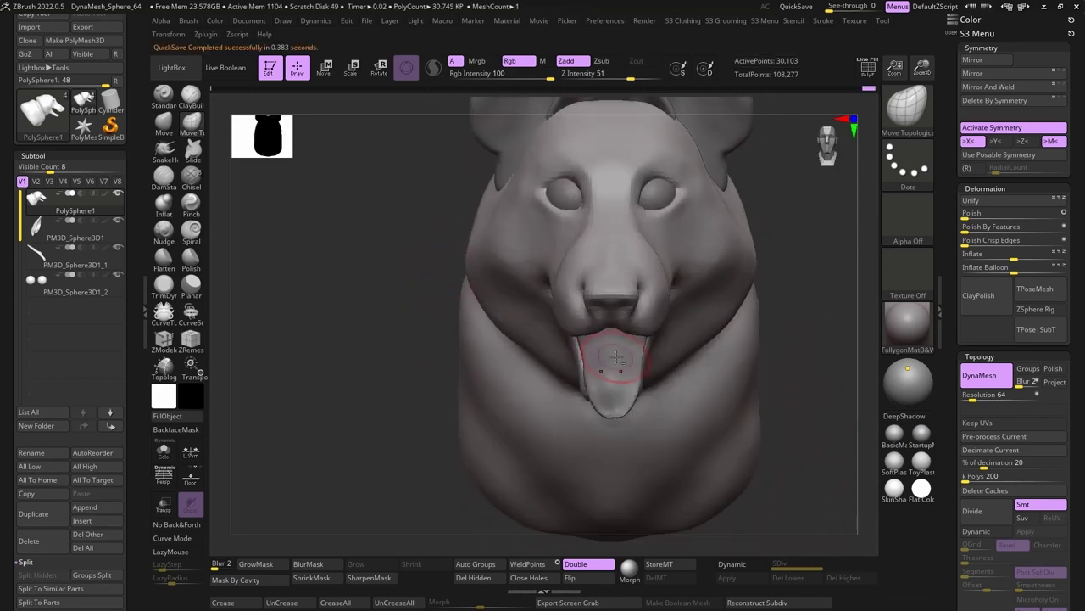
mouse_move(384, 282)
left_mouse_down()
mouse_move(401, 321)
mouse_move(461, 339)
mouse_move(451, 370)
left_mouse_up()
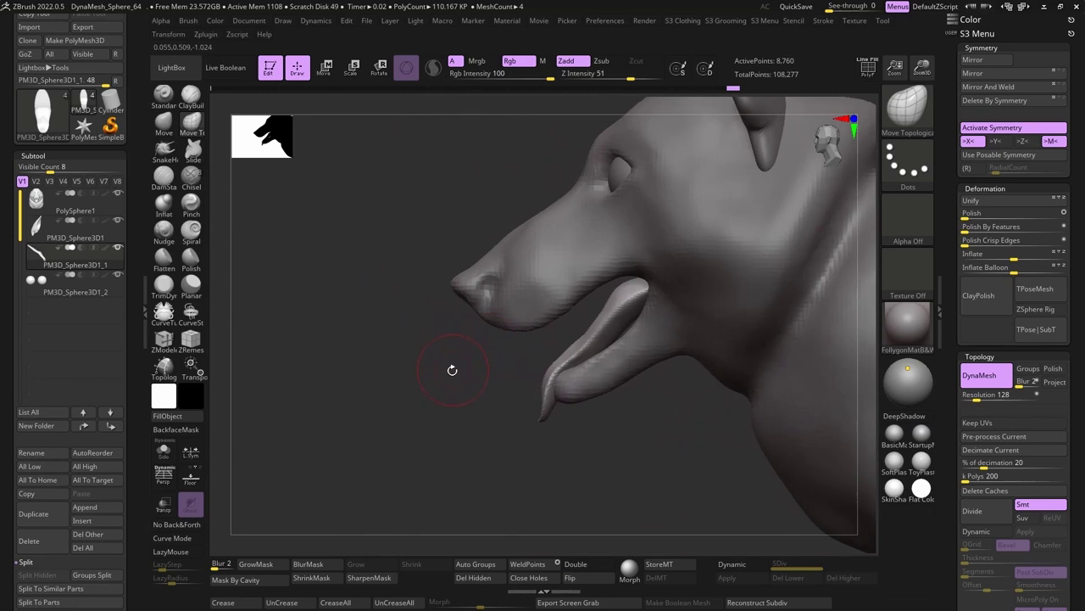
- Insert a sphere at the mouth and pull it into a pointed cone tooth
left_click(83, 520)
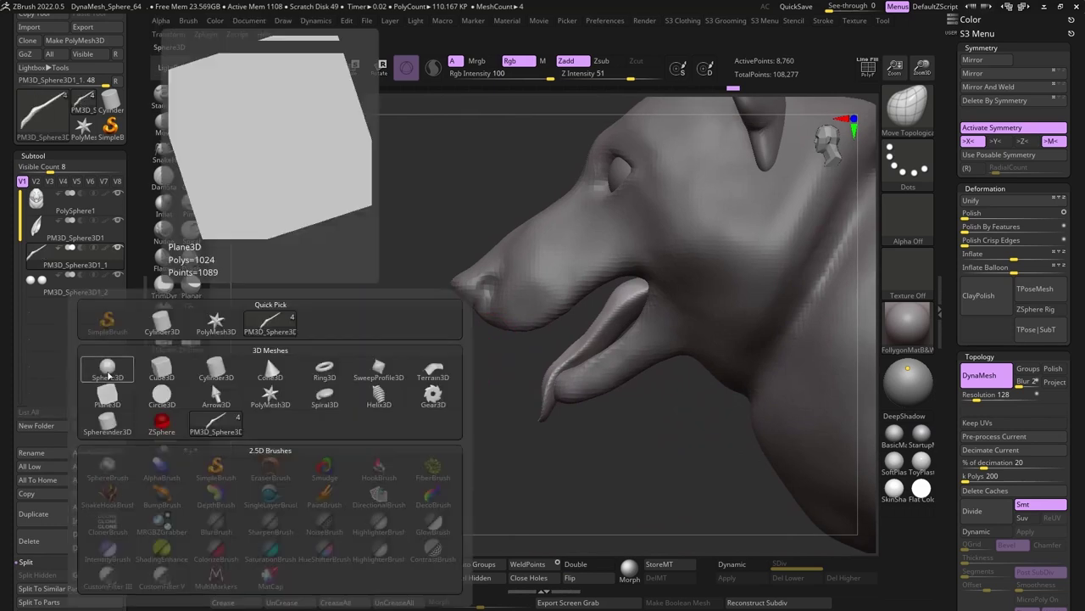
left_click(104, 316)
mouse_move(586, 380)
left_mouse_down()
mouse_move(510, 361)
mouse_move(527, 286)
left_mouse_up()
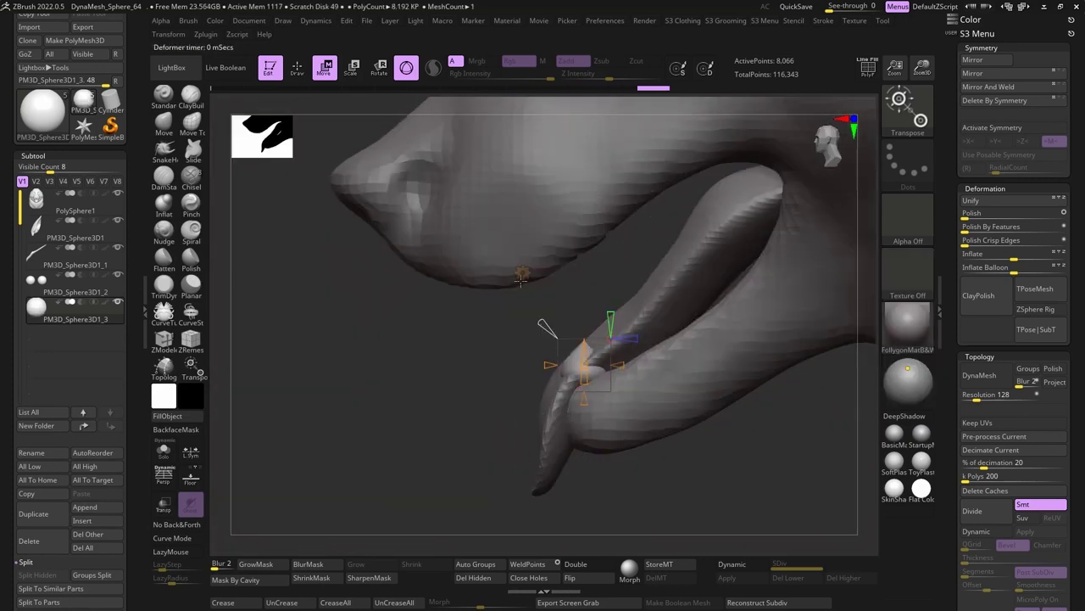
left_click_drag(522, 332, 560, 314)
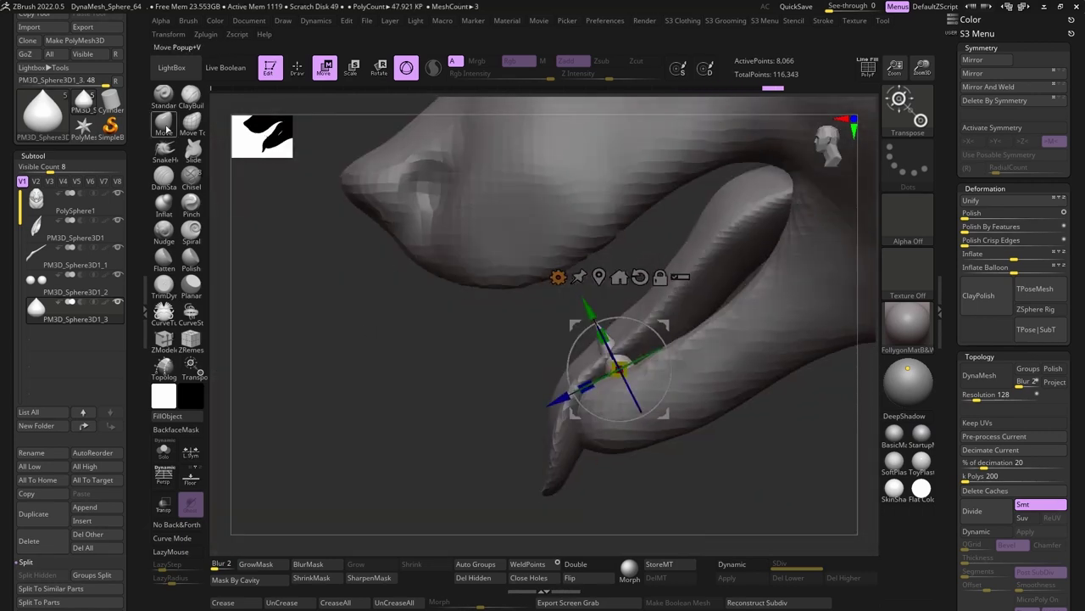
key("q")
mouse_move(366, 327)
left_mouse_down()
mouse_move(515, 321)
mouse_move(424, 339)
left_mouse_up()
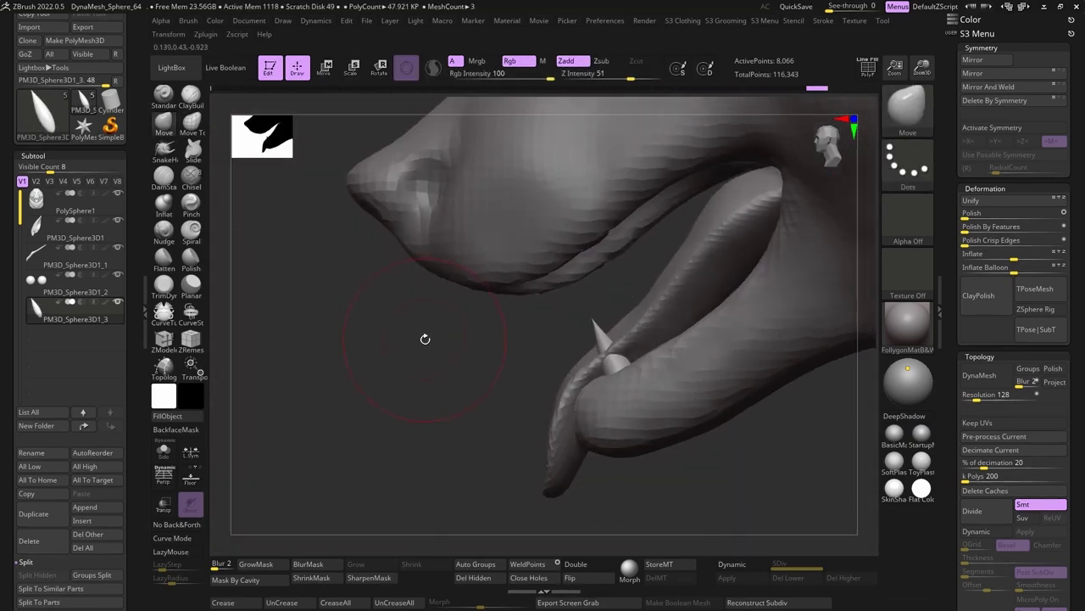
- Select the new tooth and adjust it with the gizmo beside the tongue
left_click(351, 357, "alt")
key("w")
left_click_drag(280, 356, 356, 306)
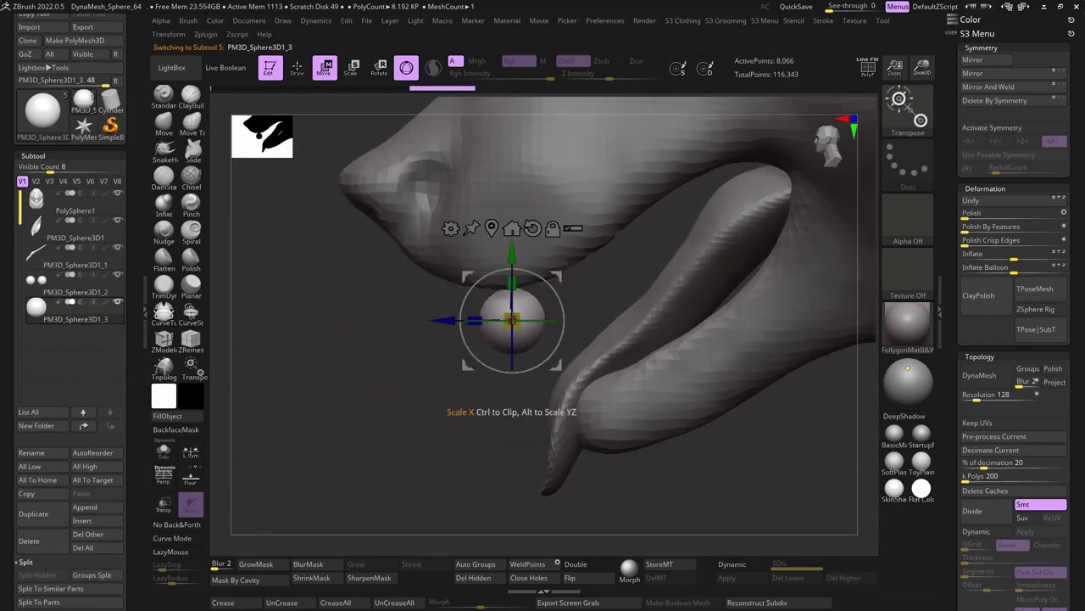
left_click(618, 365, "alt")
mouse_move(280, 356)
left_mouse_down()
mouse_move(343, 284)
mouse_move(594, 424)
left_mouse_up()
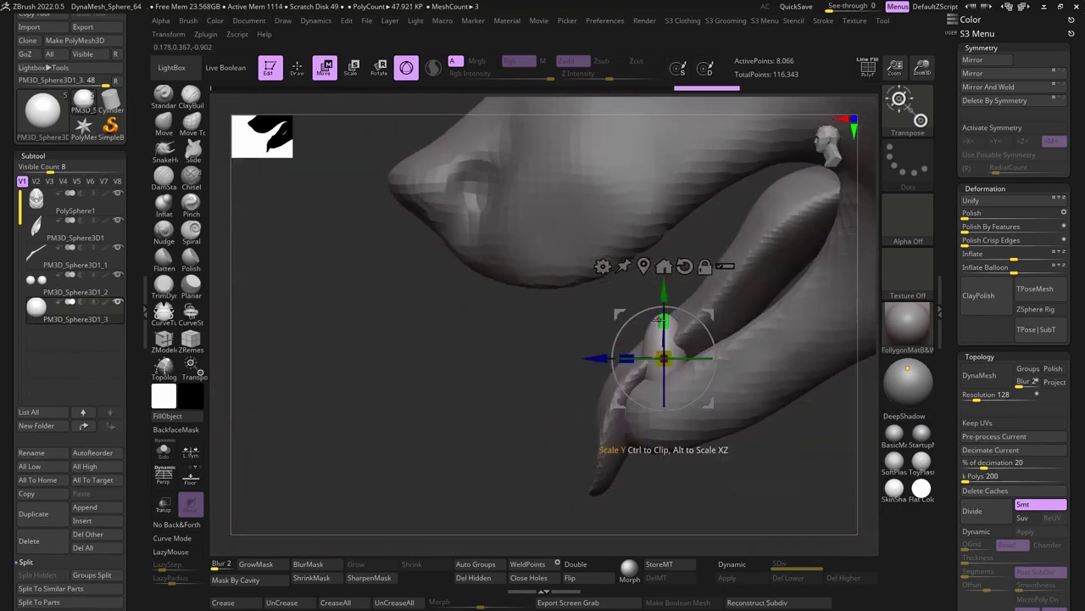
left_click(600, 264)
left_click_drag(594, 288, 603, 350)
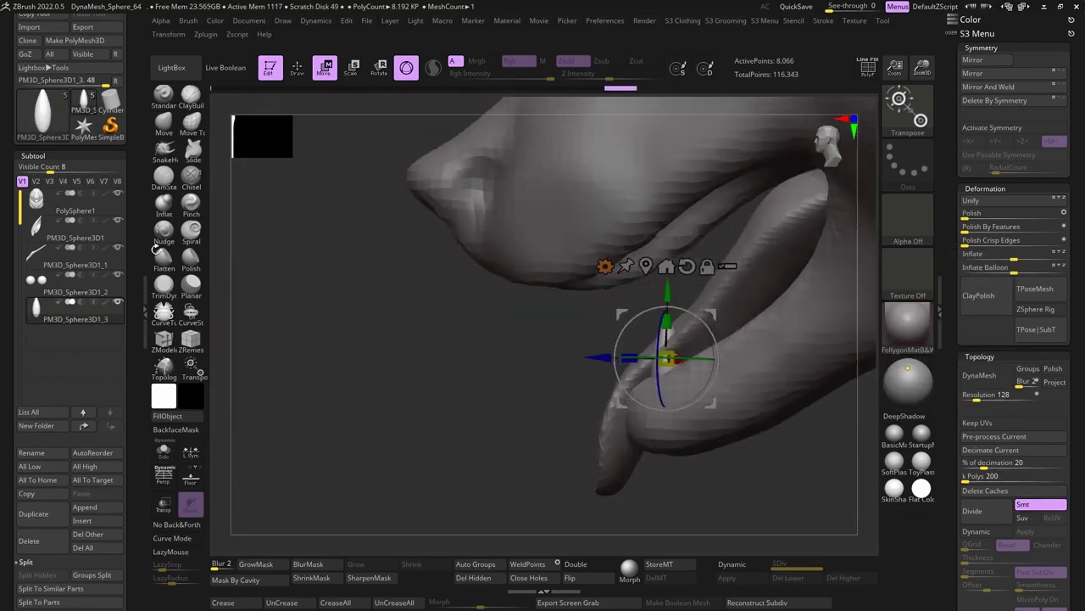
key("q")
key("space")
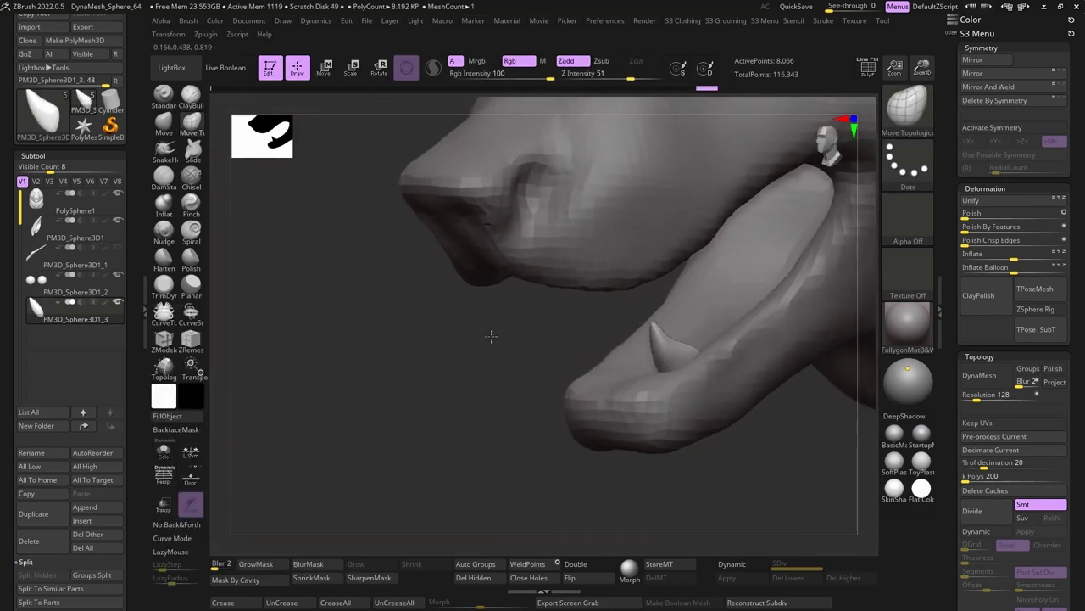
- Ctrl-duplicate the tooth along the lower jaw and seat the copies into the jaw
key("w")
left_click_drag(612, 370, 488, 332, "ctrl")
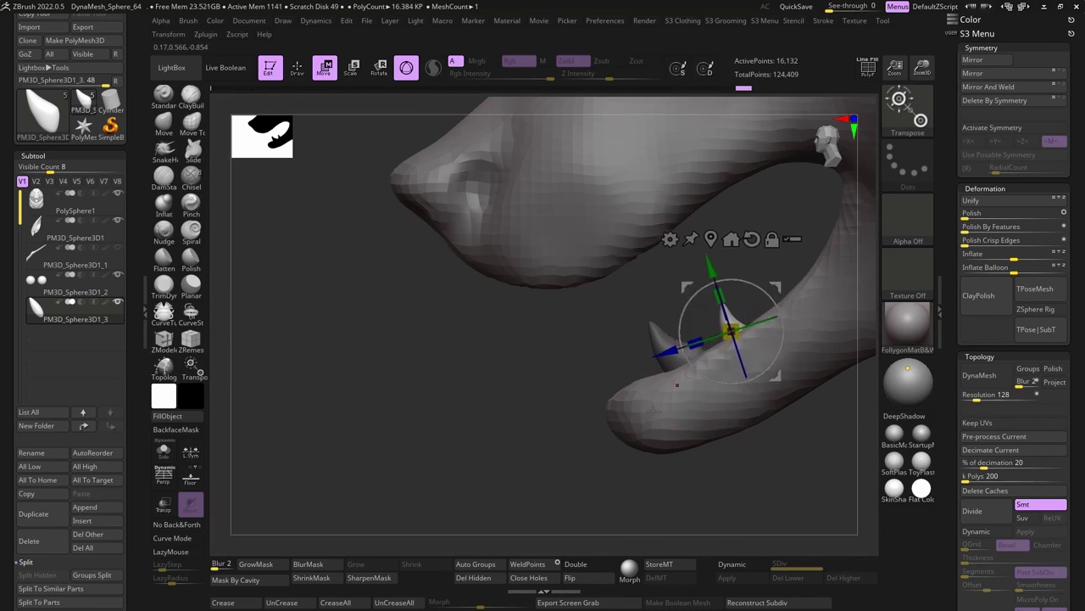
left_click_drag(675, 376, 452, 327)
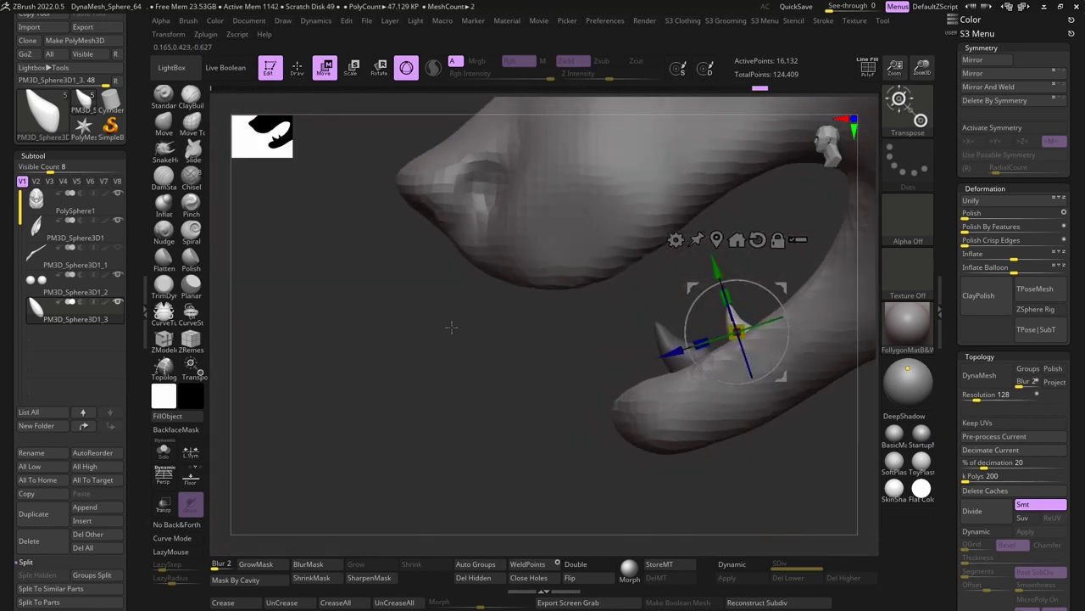
left_click_drag(670, 350, 704, 337)
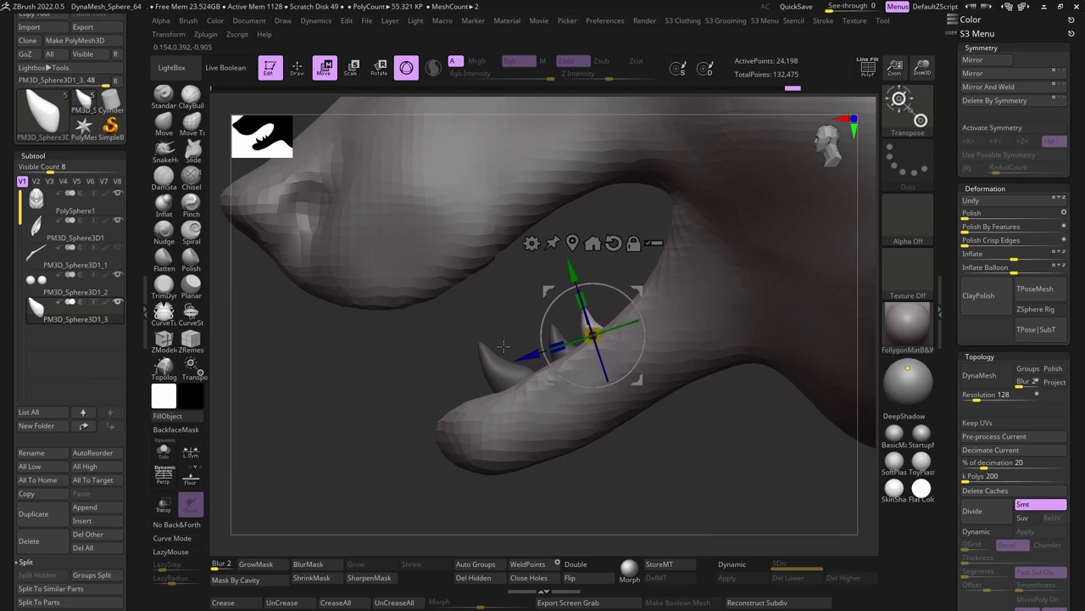
key("q")
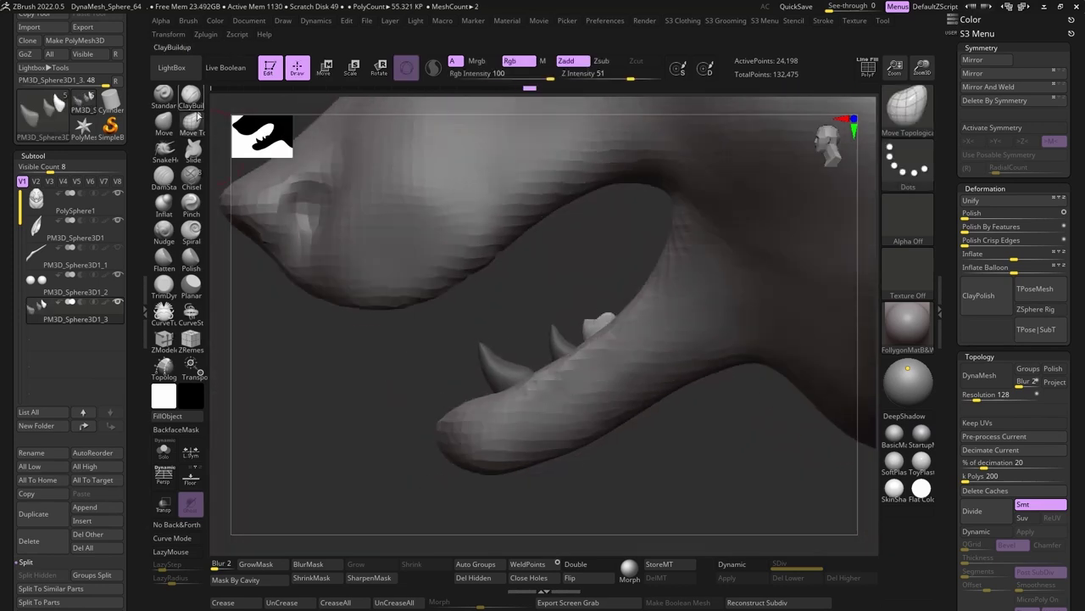
key("w")
left_click_drag(594, 335, 631, 293, "ctrl")
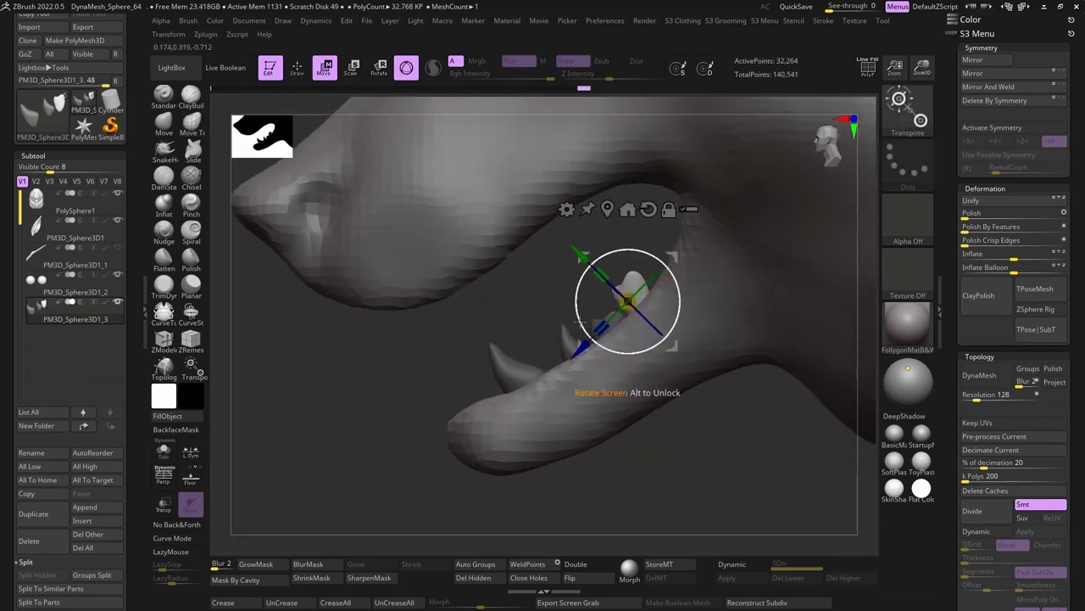
key("q")
mouse_move(631, 293)
right_mouse_down()
mouse_move(654, 294)
mouse_move(586, 213)
mouse_move(608, 281)
right_mouse_up()
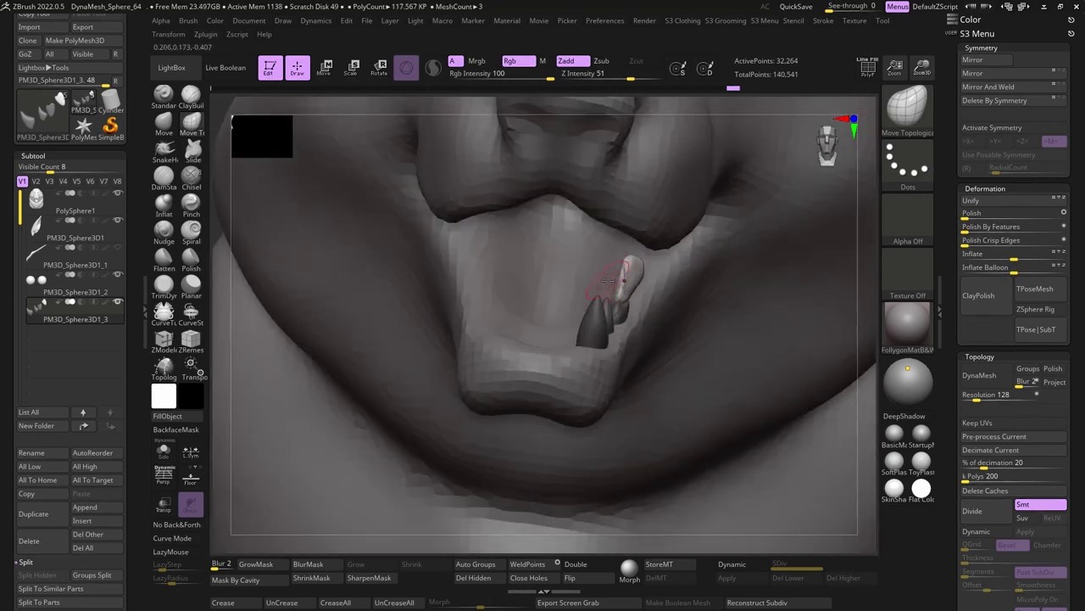
right_click_drag(272, 303, 501, 212)
- Toggle Solo on the teeth, reposition them against the head with the gizmo, and check from the sides
left_click(164, 450)
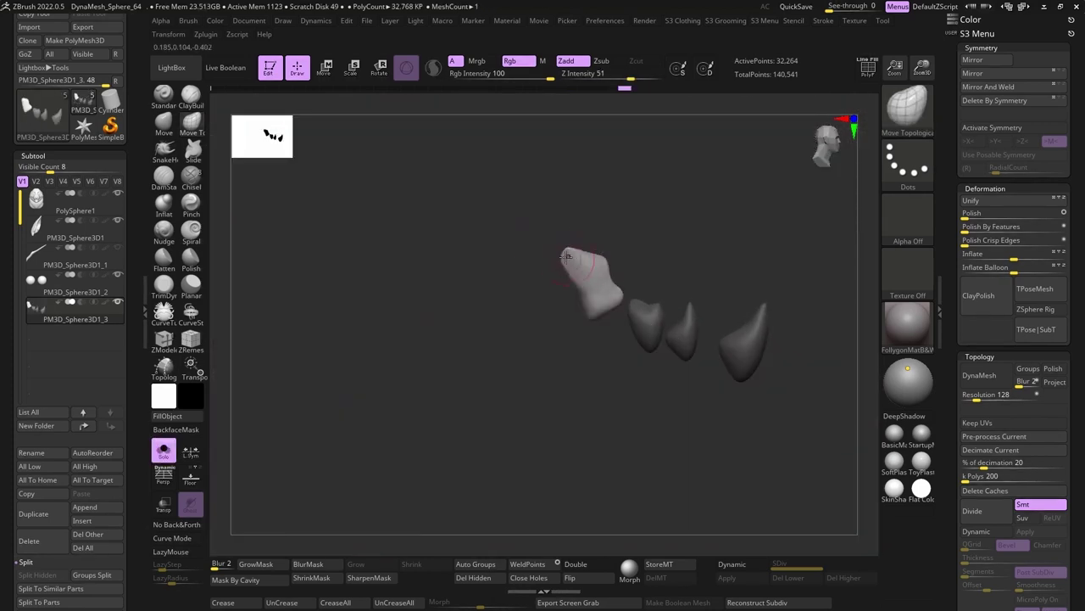
mouse_move(512, 251)
right_mouse_down()
mouse_move(489, 266)
mouse_move(509, 230)
mouse_move(437, 192)
right_mouse_up()
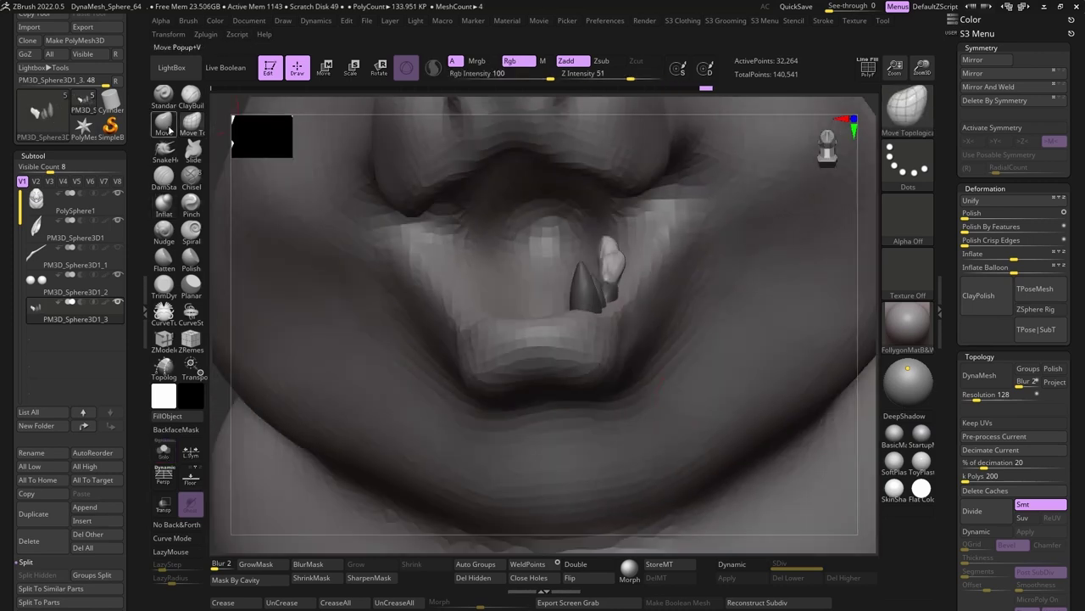
key("w")
mouse_move(600, 229)
right_mouse_down()
mouse_move(543, 254)
mouse_move(600, 229)
mouse_move(509, 254)
mouse_move(441, 237)
right_mouse_up()
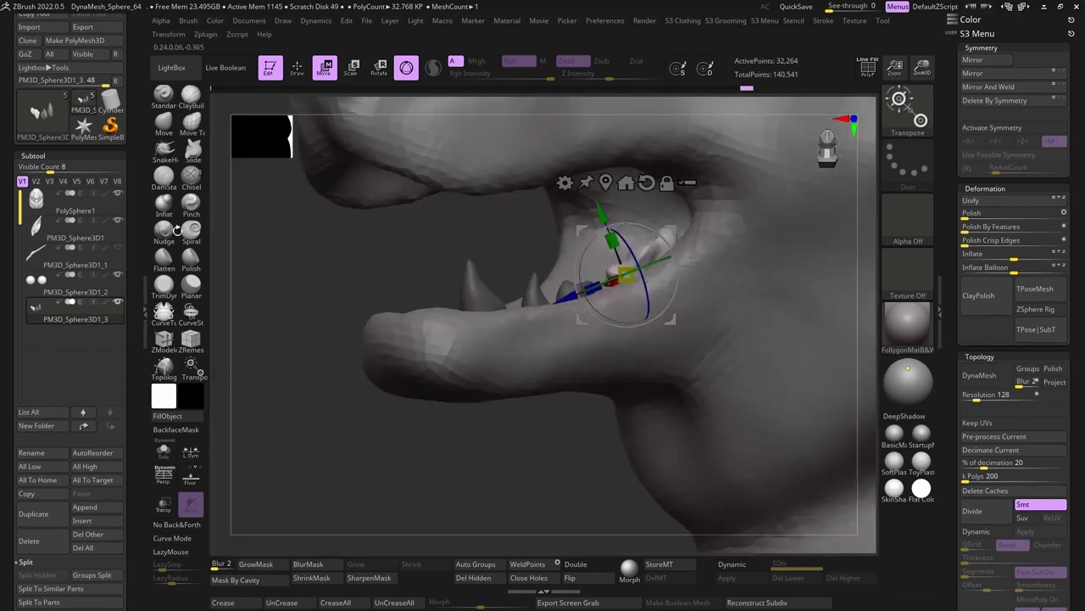
key("q")
right_click_drag(629, 237, 497, 286)
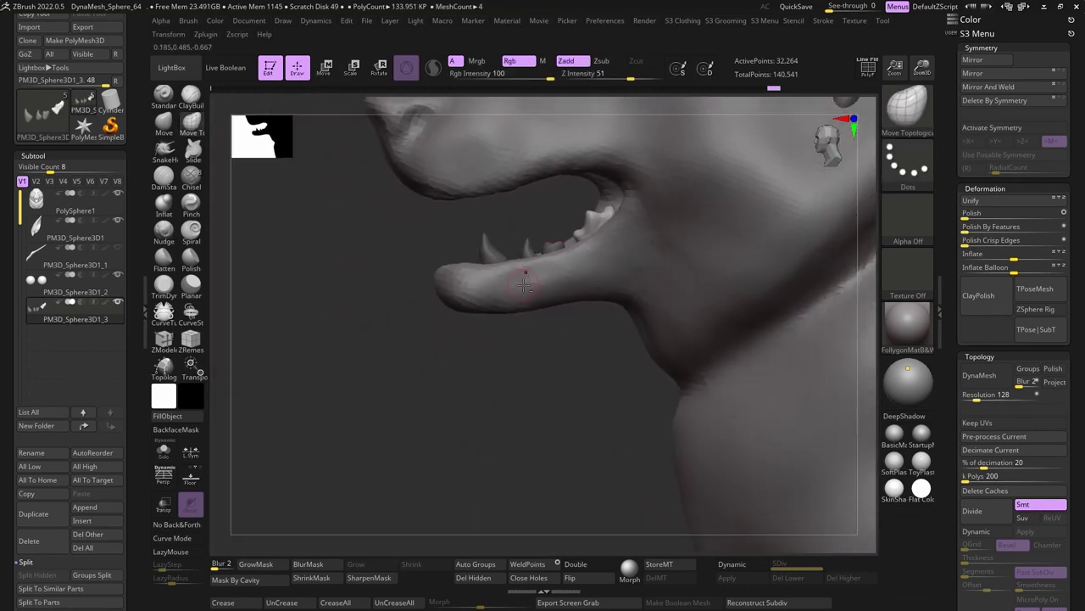
left_click(326, 69)
mouse_move(532, 198)
right_mouse_down()
mouse_move(499, 281)
mouse_move(417, 281)
mouse_move(464, 227)
right_mouse_up()
key("q")
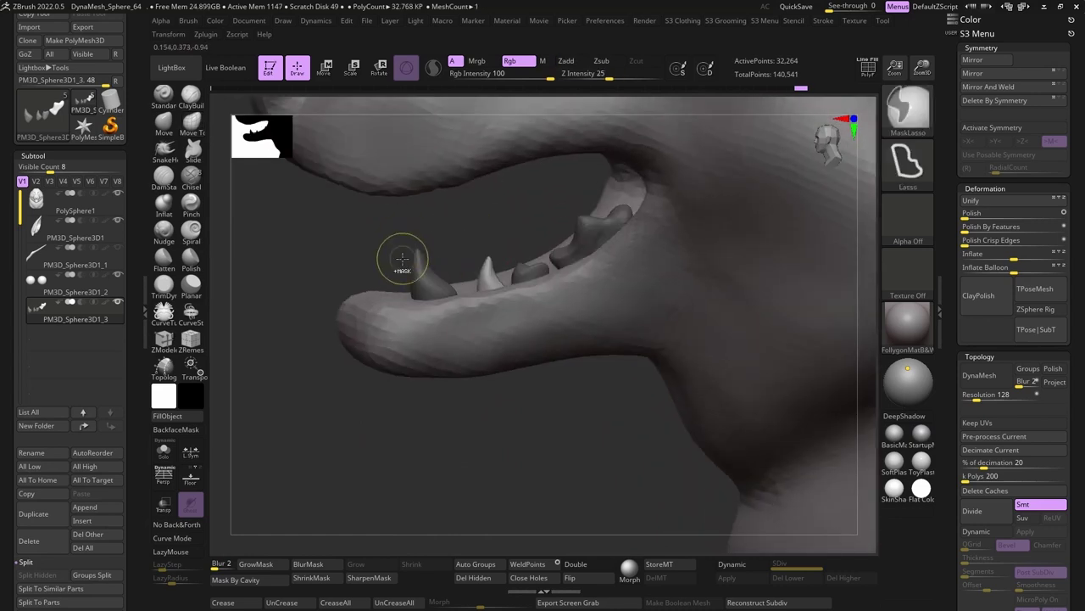
mouse_move(302, 310)
right_mouse_down("ctrl")
mouse_move(336, 399)
mouse_move(382, 373)
right_mouse_up("ctrl")
right_click_drag(217, 284, 392, 291)
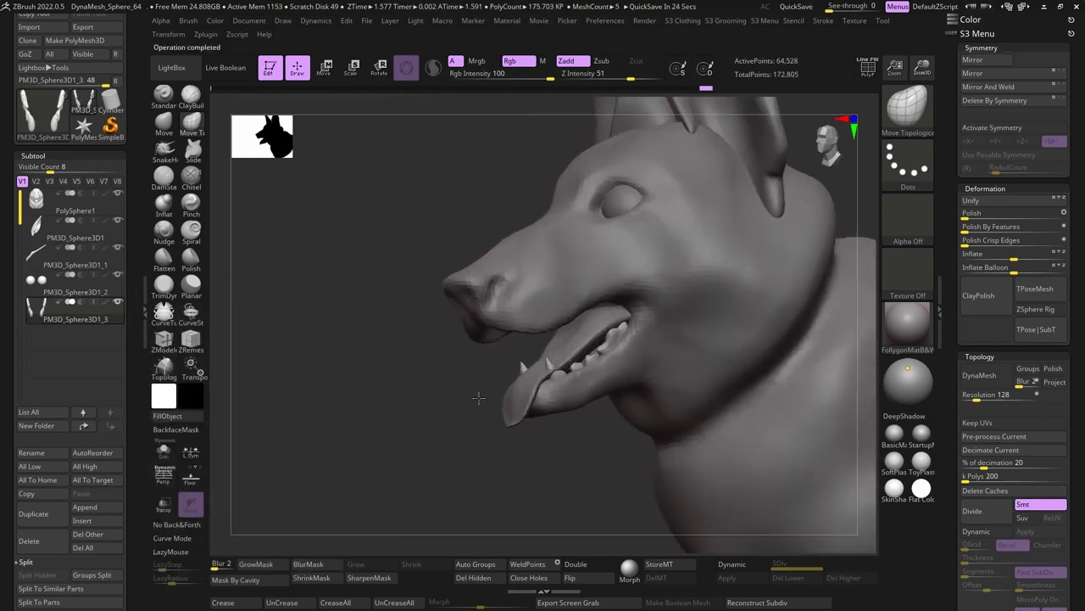
- Append a Cylinder3D subtool and scale it into place beside the neck
mouse_move(540, 365)
right_mouse_down()
mouse_move(334, 378)
mouse_move(587, 430)
mouse_move(460, 393)
mouse_move(441, 411)
right_mouse_up()
right_click_drag(397, 307, 438, 306)
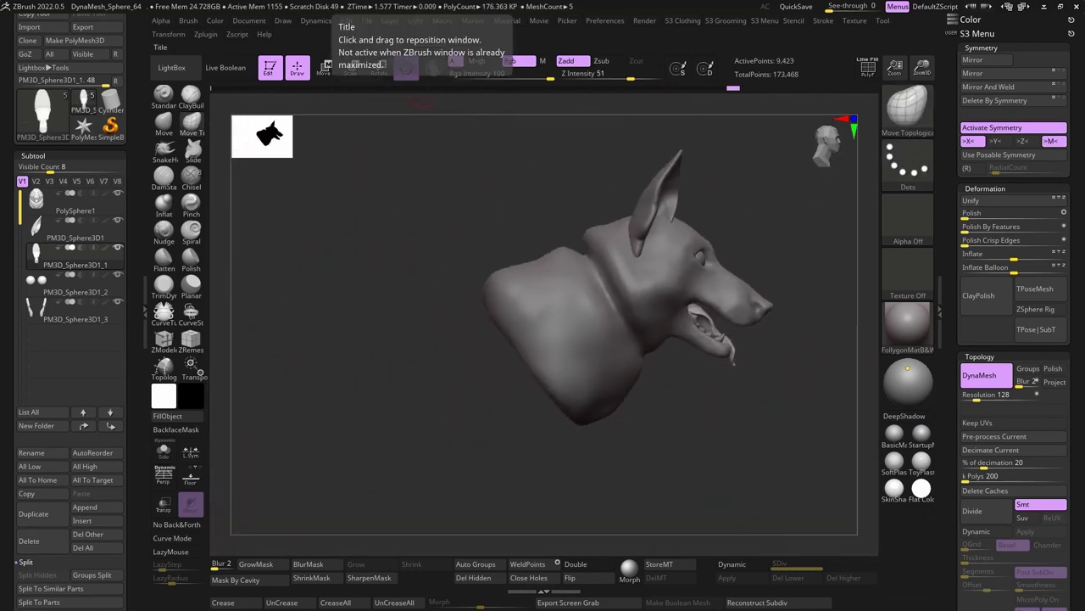
left_click(84, 511)
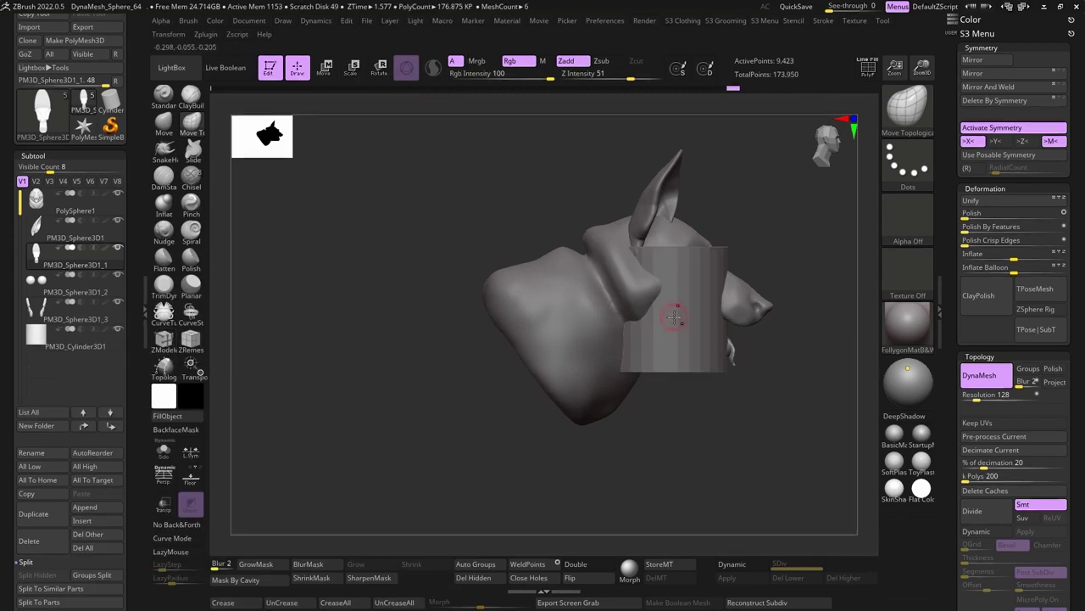
key("w")
left_click_drag(667, 308, 547, 327)
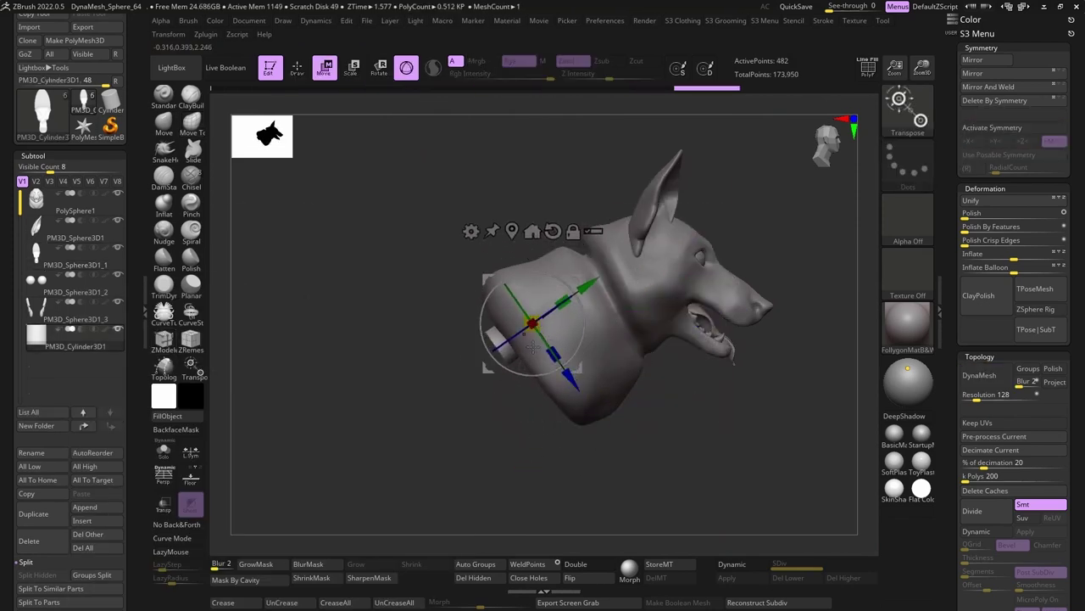
right_click_drag(532, 347, 488, 318)
mouse_move(445, 277)
right_mouse_down()
mouse_move(364, 395)
mouse_move(312, 365)
mouse_move(383, 335)
right_mouse_up()
key("q")
- Mask a round spot on the bust's base and push it inward into a hollow
left_click(495, 356, "alt")
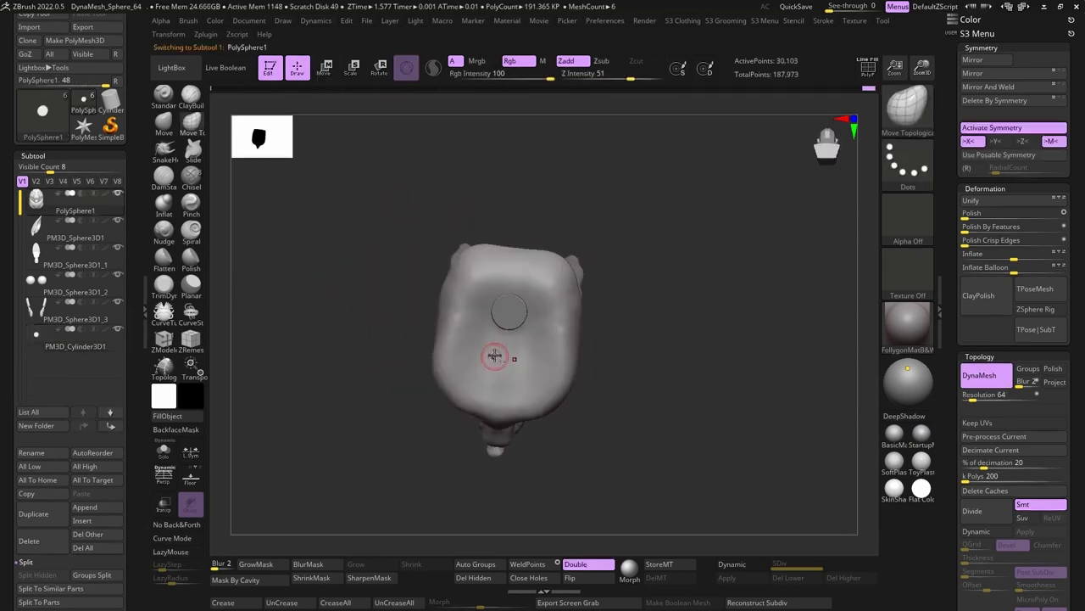
mouse_move(416, 274)
right_mouse_down()
mouse_move(310, 271)
mouse_move(368, 336)
right_mouse_up()
left_click(503, 357, "ctrl")
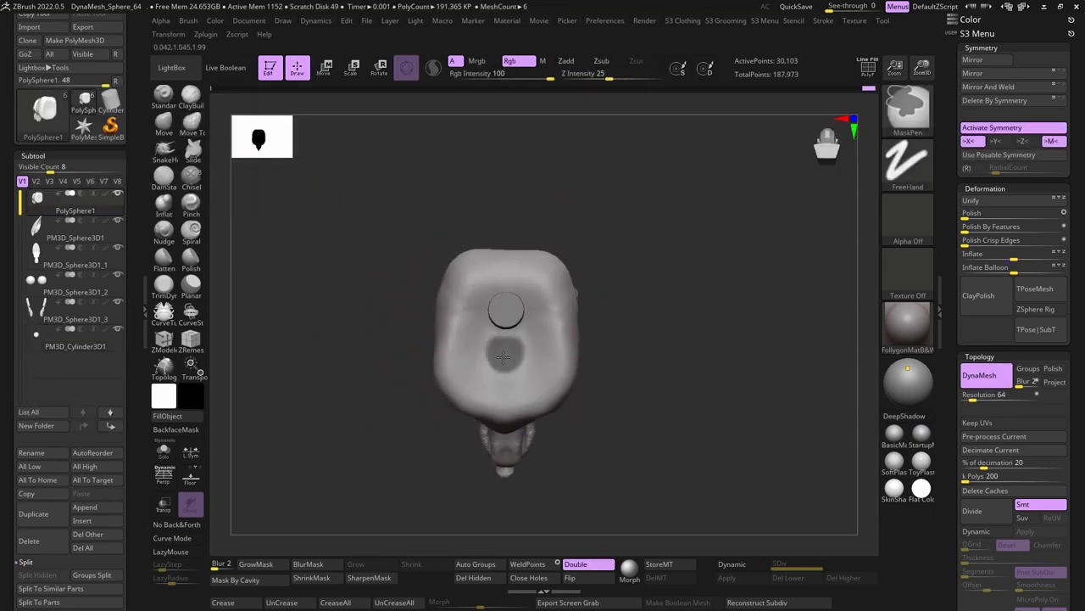
mouse_move(503, 373)
right_mouse_down()
mouse_move(347, 252)
mouse_move(437, 343)
mouse_move(362, 360)
mouse_move(339, 343)
right_mouse_up()
key("w")
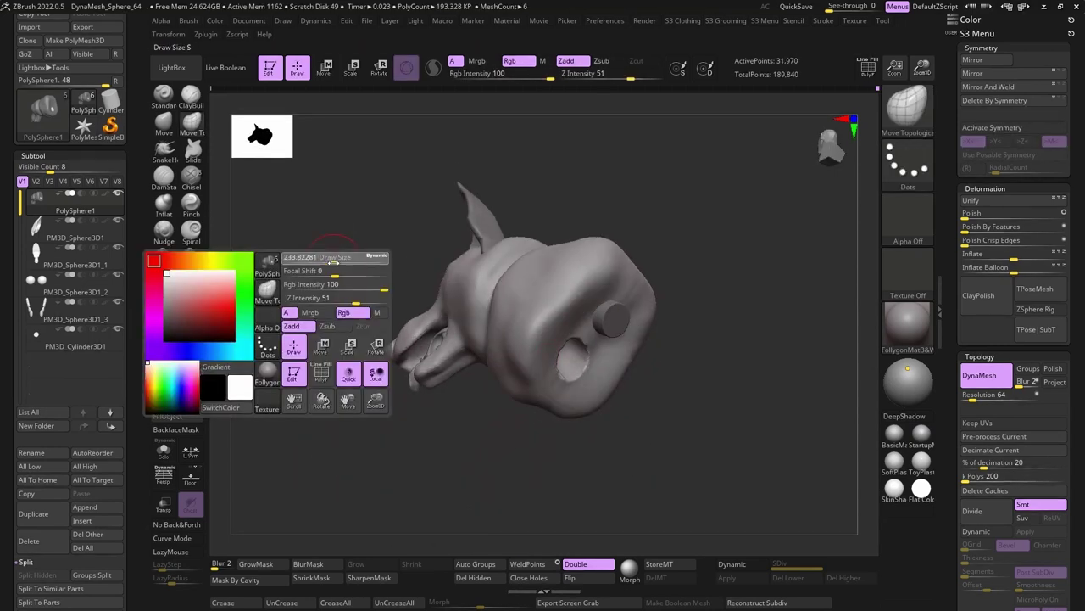
key("q")
left_click(582, 368, "alt")
right_click_drag(582, 368, 531, 259)
- Solo the cylinder and rotate it to lie horizontally with symmetry on
key("alt+s")
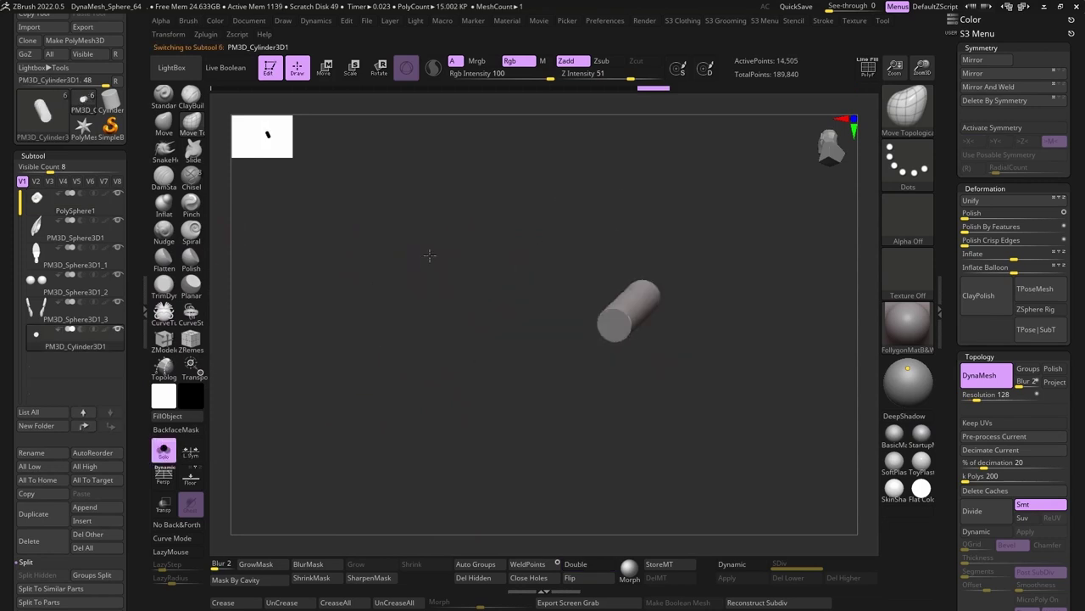
key("space")
key("x")
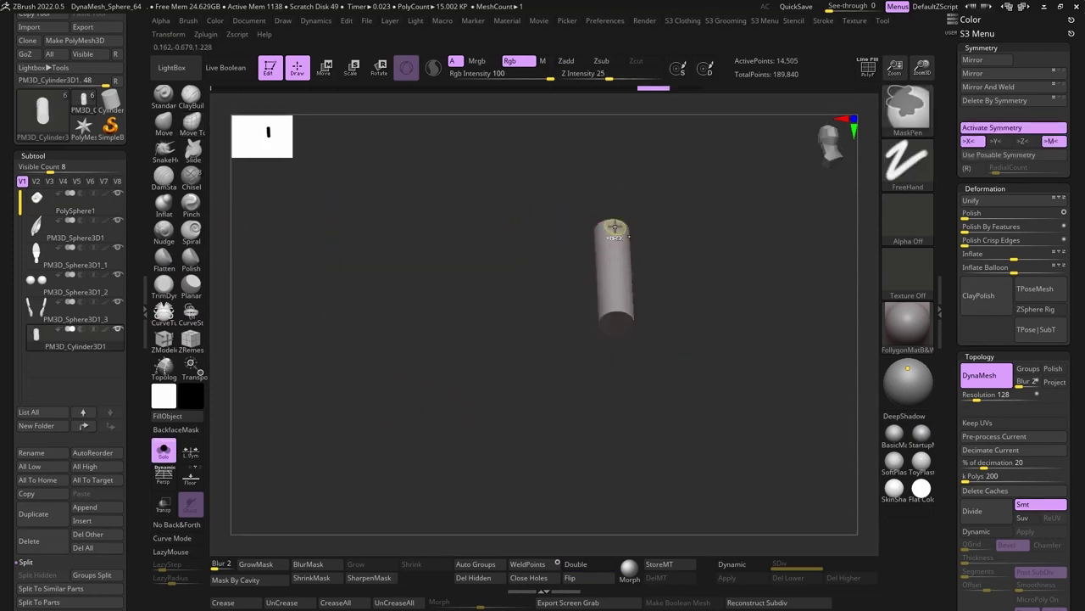
right_click_drag(616, 260, 421, 162)
key("w")
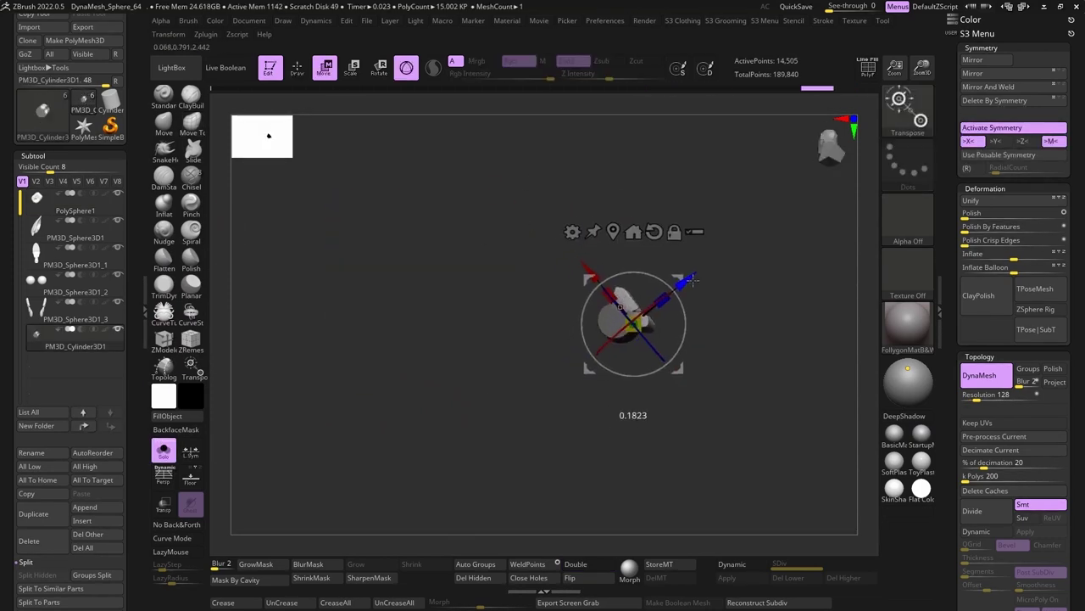
left_click_drag(458, 305, 530, 295)
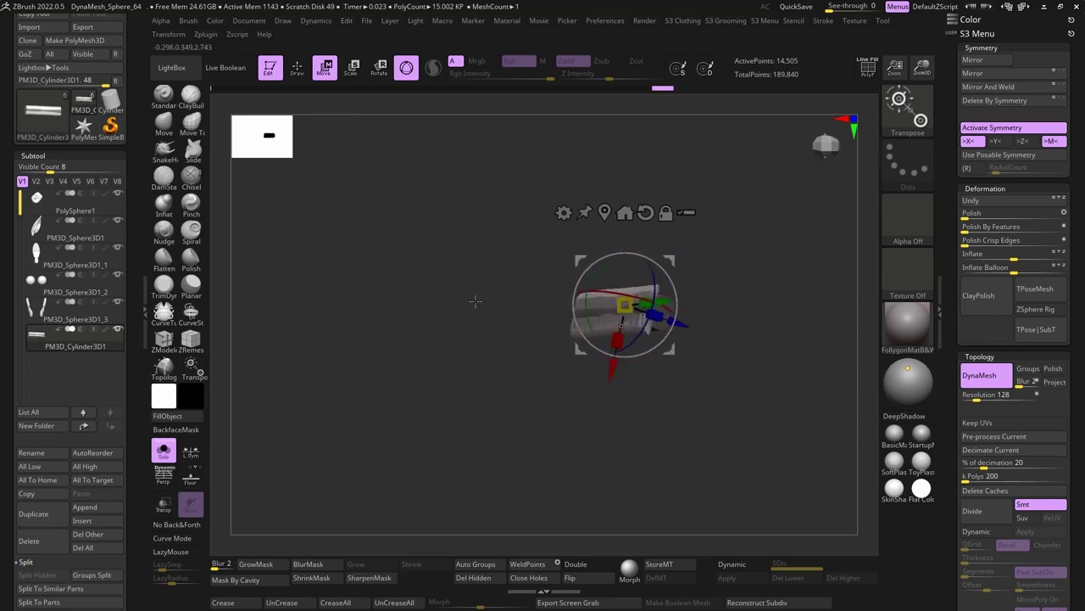
key("q")
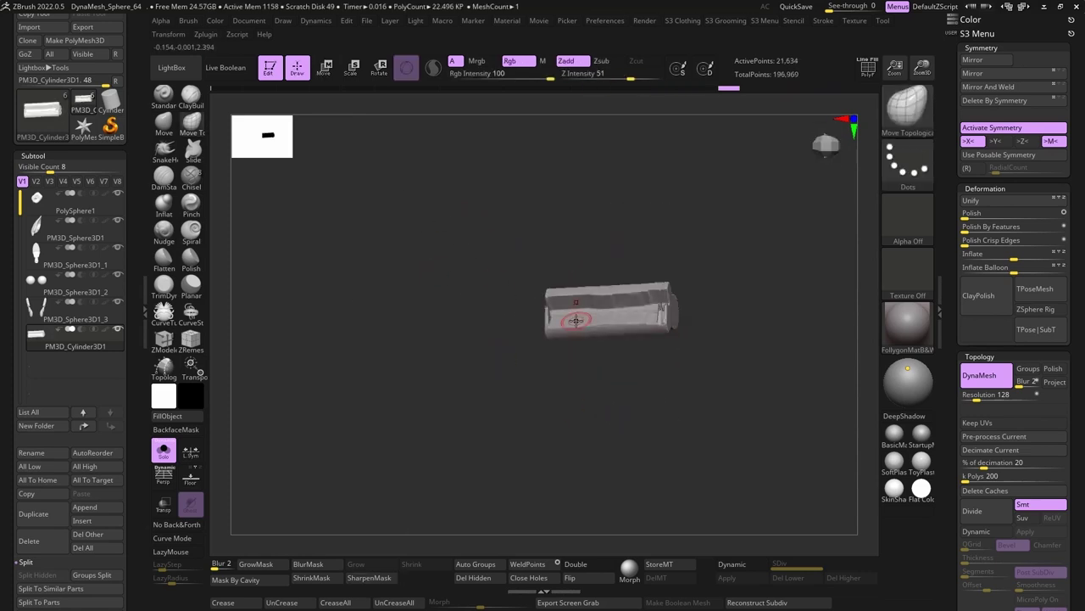
key("x")
left_click_drag(645, 312, 580, 311, "shift")
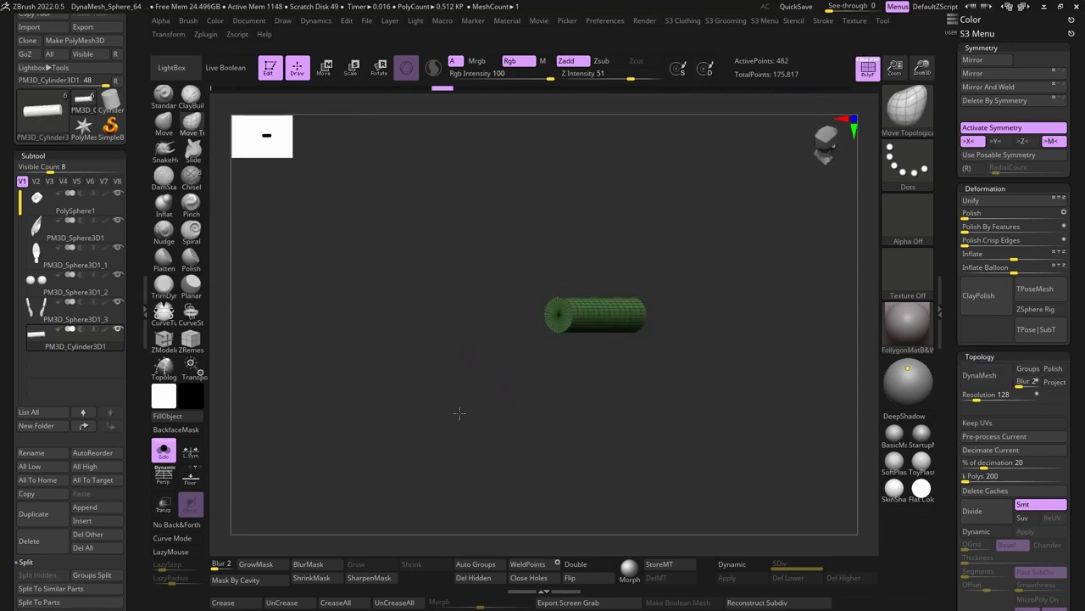
- Extrude a QMesh polyloop with ZModeler, hide PolyF, and enable Dynamic subdivision
key("b")
key("z")
key("m")
key("space")
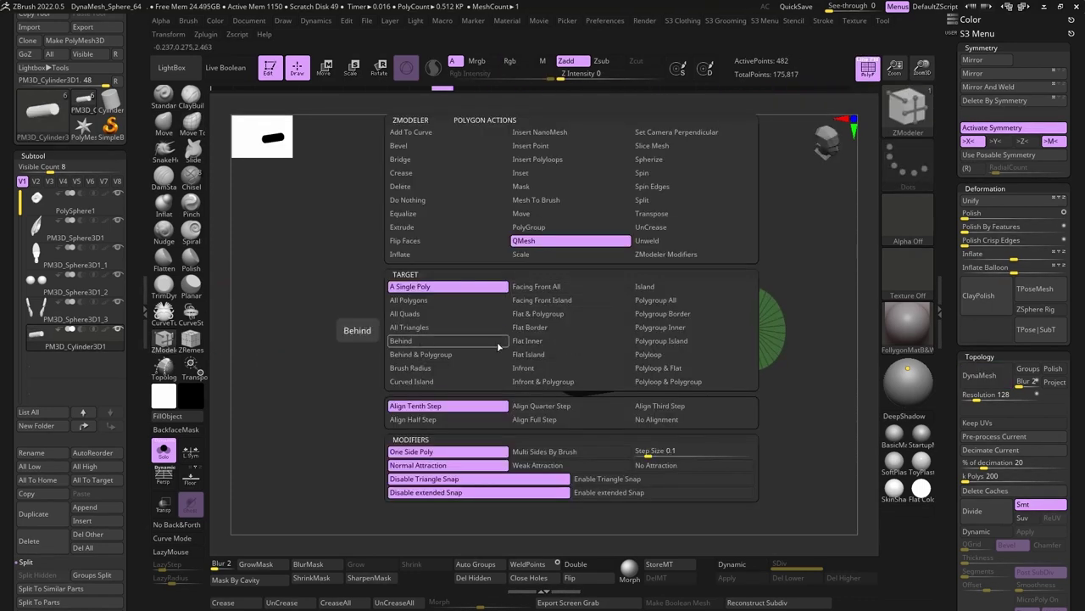
left_click(649, 354)
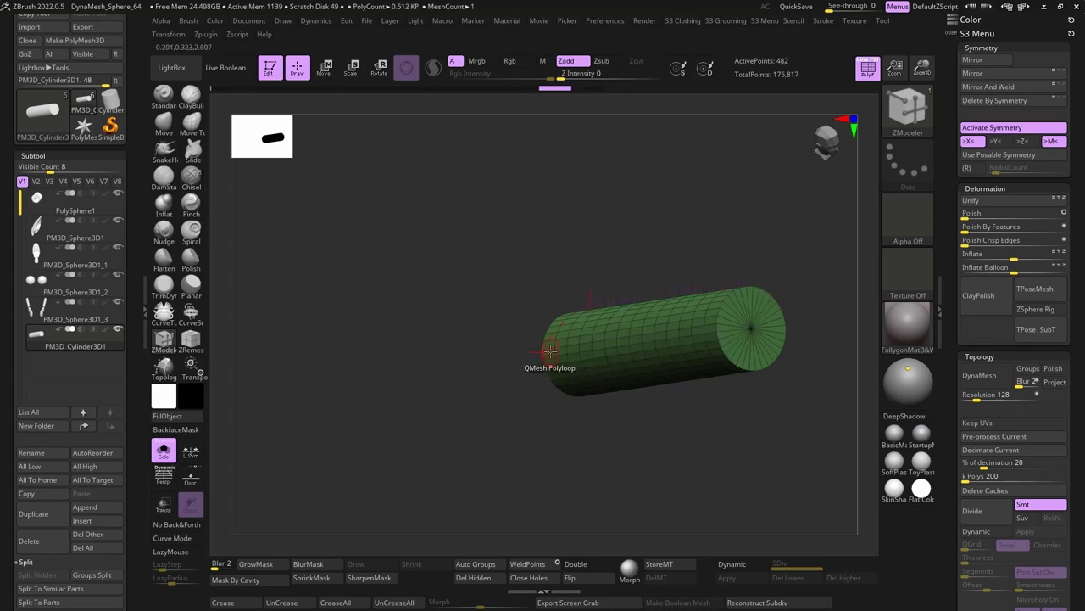
left_click_drag(561, 338, 563, 364)
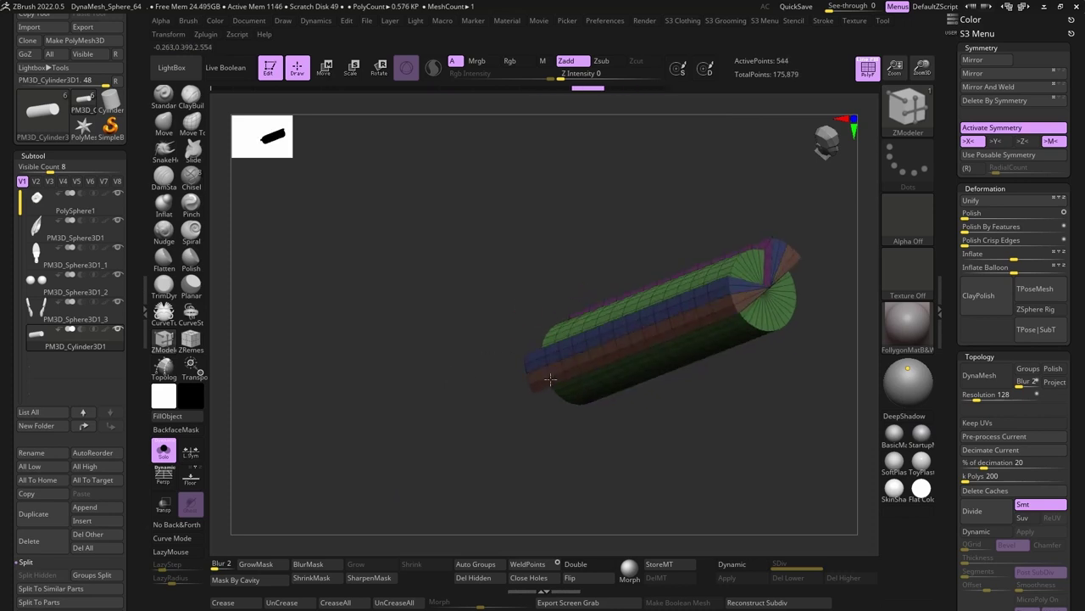
left_click_drag(543, 394, 464, 305)
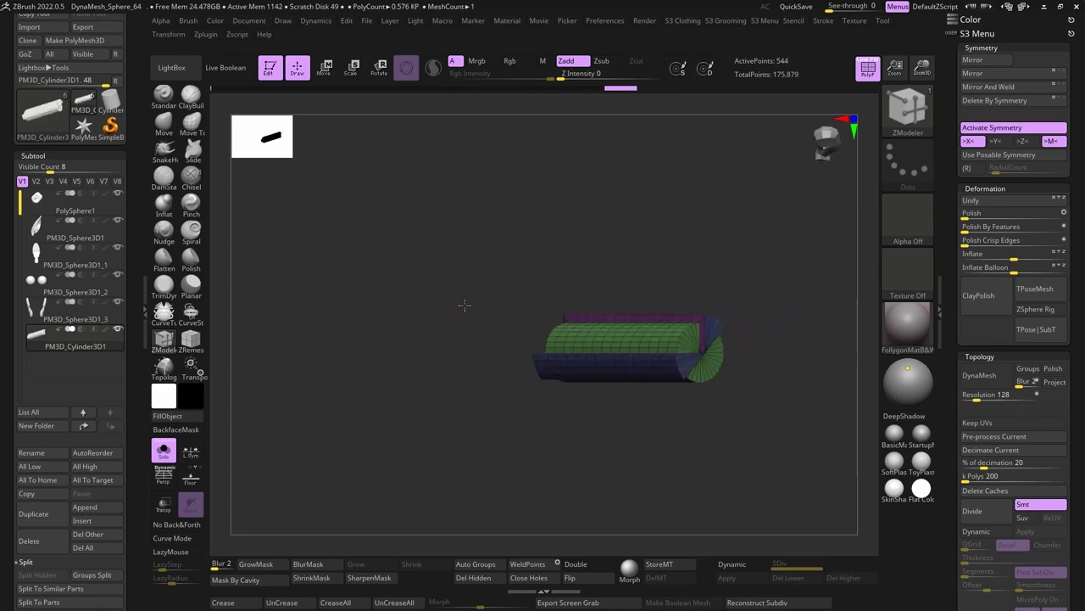
mouse_move(656, 371)
left_mouse_down()
mouse_move(397, 280)
mouse_move(475, 475)
left_mouse_up()
key("shift+f")
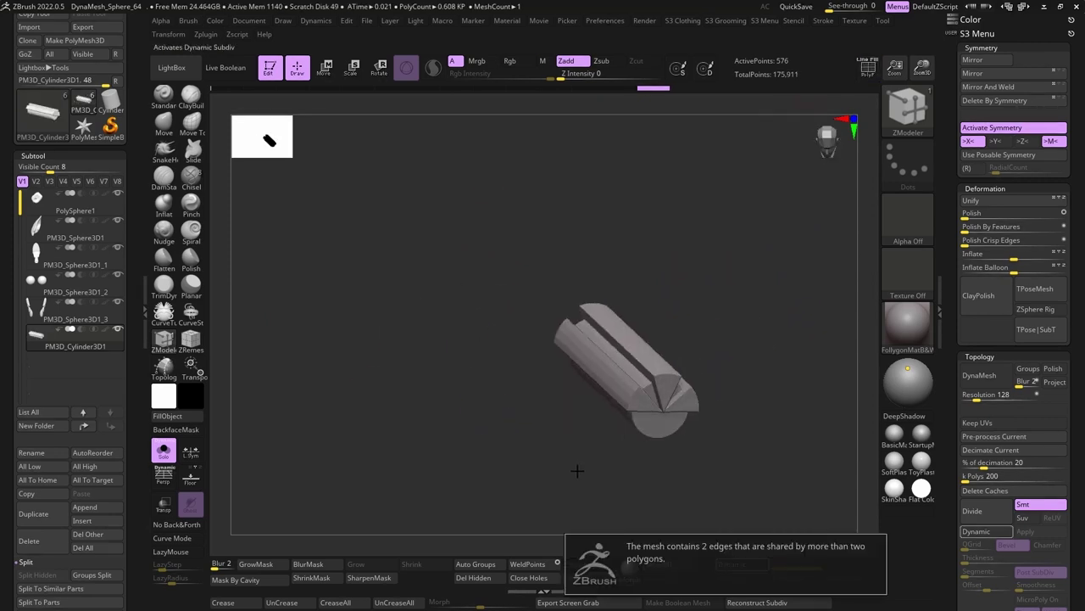
key("d")
left_click_drag(576, 471, 482, 354)
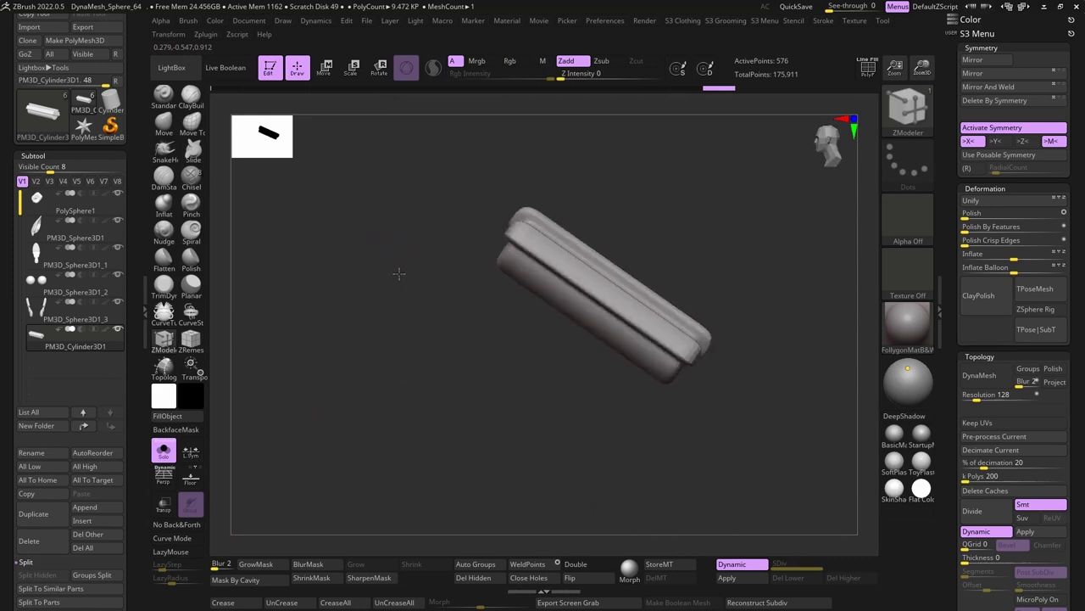
mouse_move(398, 273)
left_mouse_down()
mouse_move(380, 249)
mouse_move(427, 347)
left_mouse_up()
key("space")
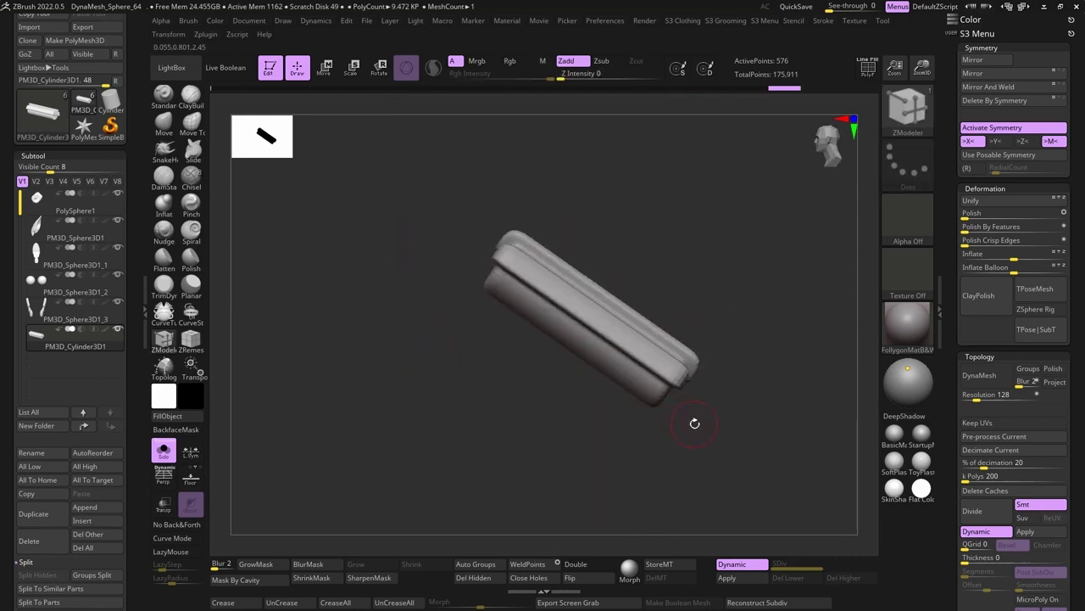
- Cut the bottom of the neck off along an angled line with TrimCurve
key("b")
left_click(314, 225)
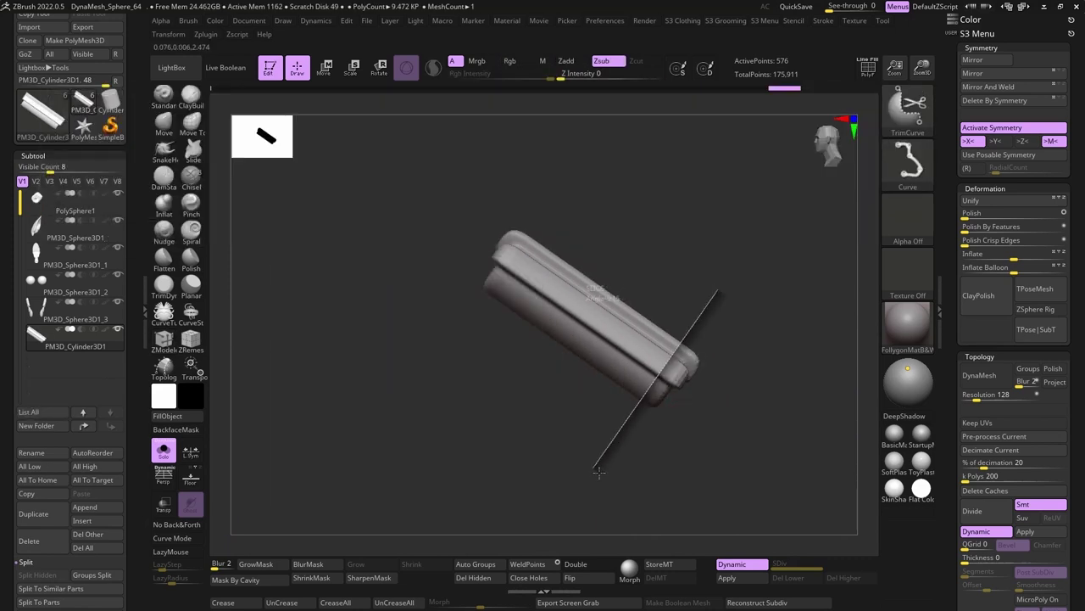
left_click_drag(703, 291, 593, 472)
left_click_drag(594, 472, 501, 383)
left_click_drag(290, 217, 683, 233)
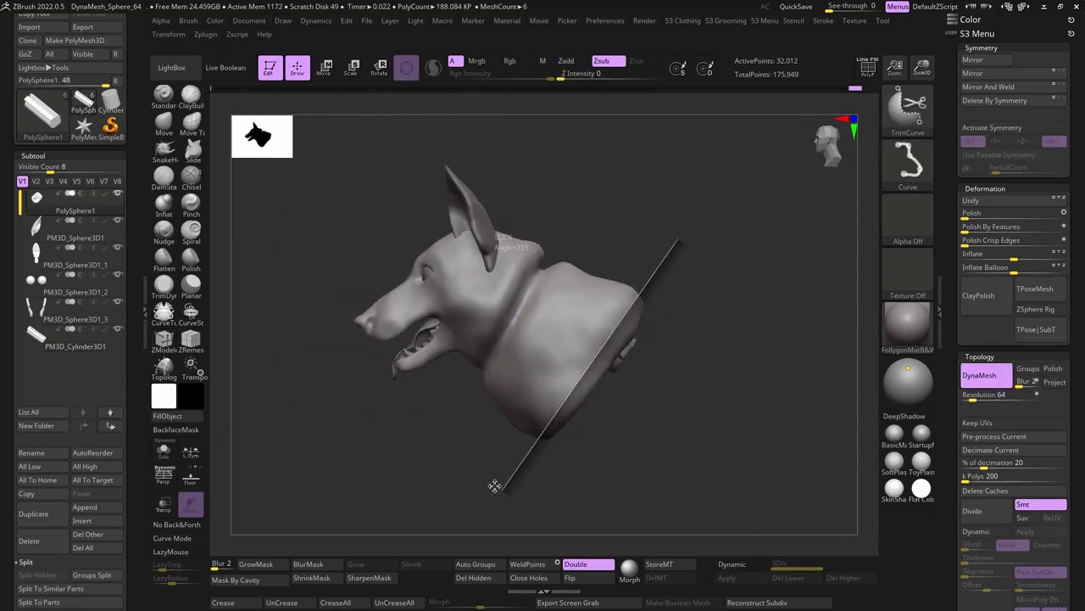
left_click_drag(677, 243, 495, 489, "ctrl+shift")
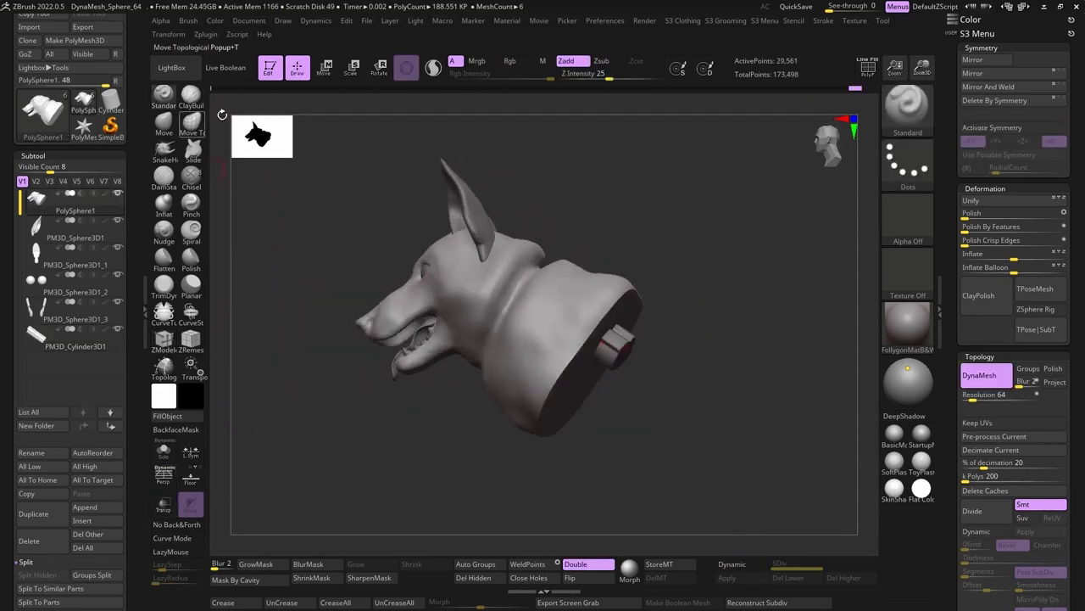
- Select the neck cylinder piece and zoom in on the dog's face and eyes
key("w")
left_click(507, 277, "alt")
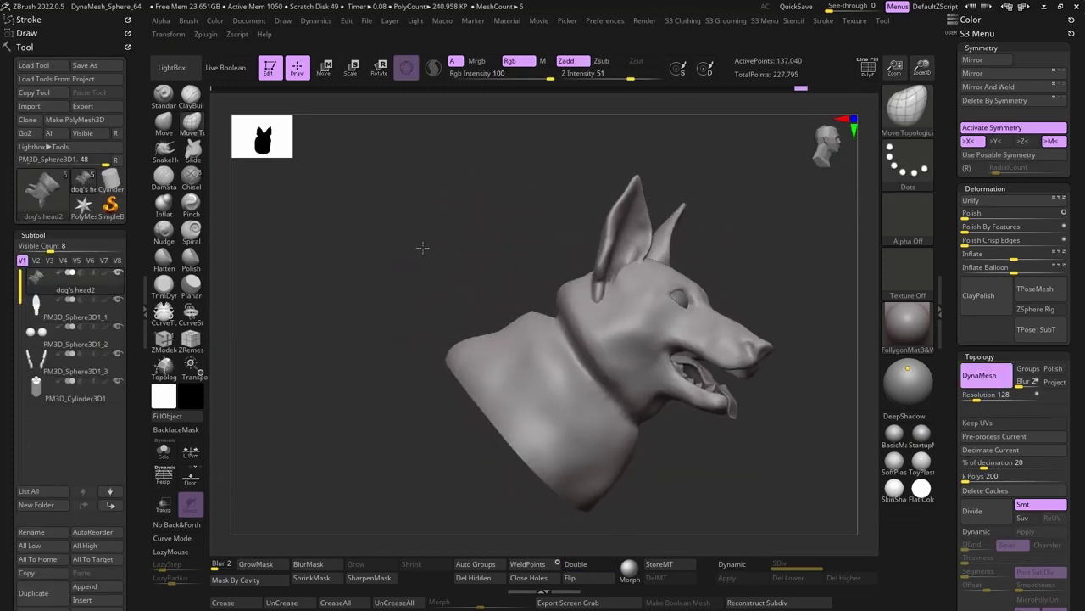
left_click_drag(426, 242, 375, 286)
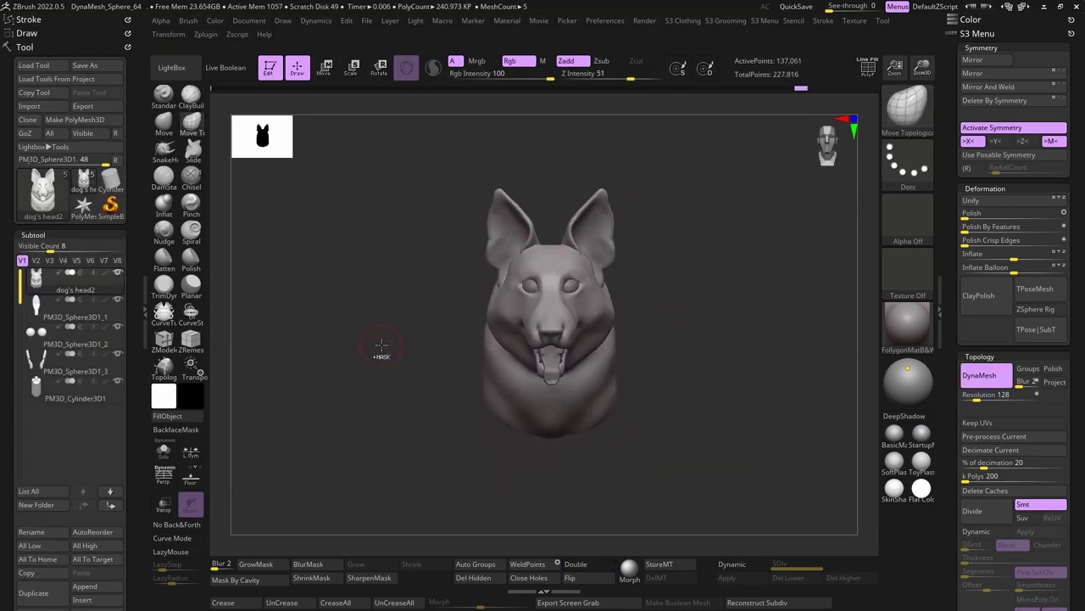
left_click_drag(382, 345, 268, 221, "alt")
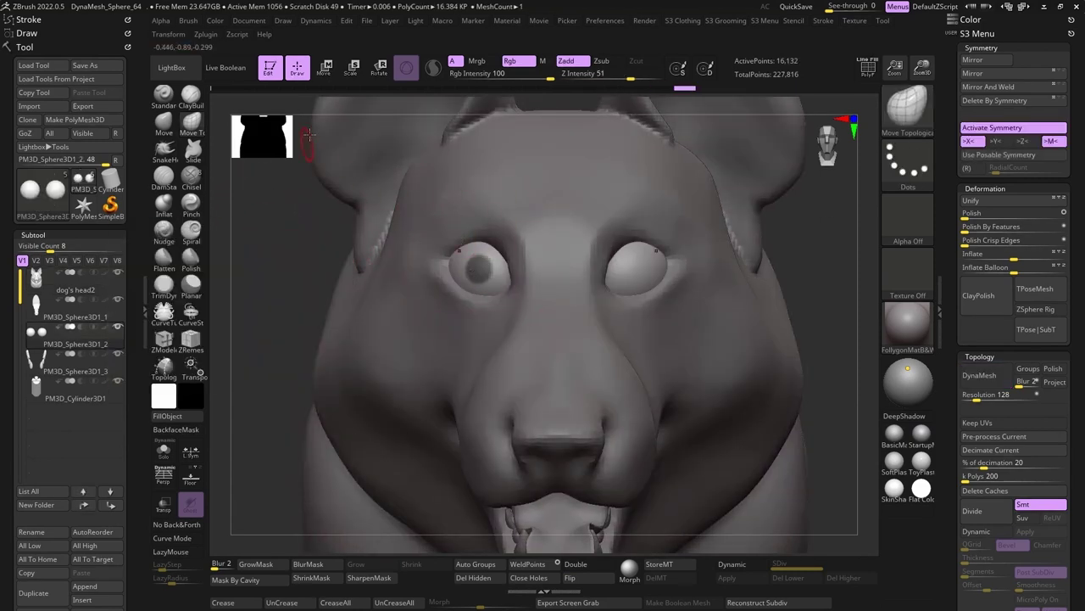
- Adjust the eyeball with the Transpose gizmo, then select the dog head subtool
key("w")
left_click_drag(308, 134, 449, 290)
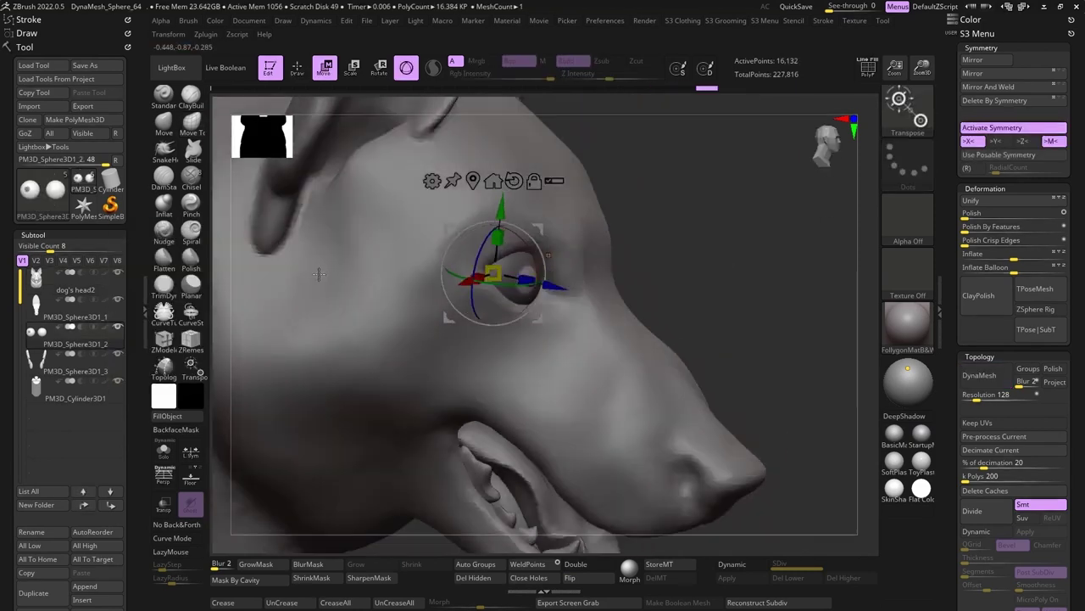
mouse_move(363, 359)
left_mouse_down()
mouse_move(312, 334)
mouse_move(314, 315)
mouse_move(471, 264)
mouse_move(398, 280)
mouse_move(320, 269)
mouse_move(216, 301)
left_mouse_up()
key("q")
left_click(549, 268, "alt")
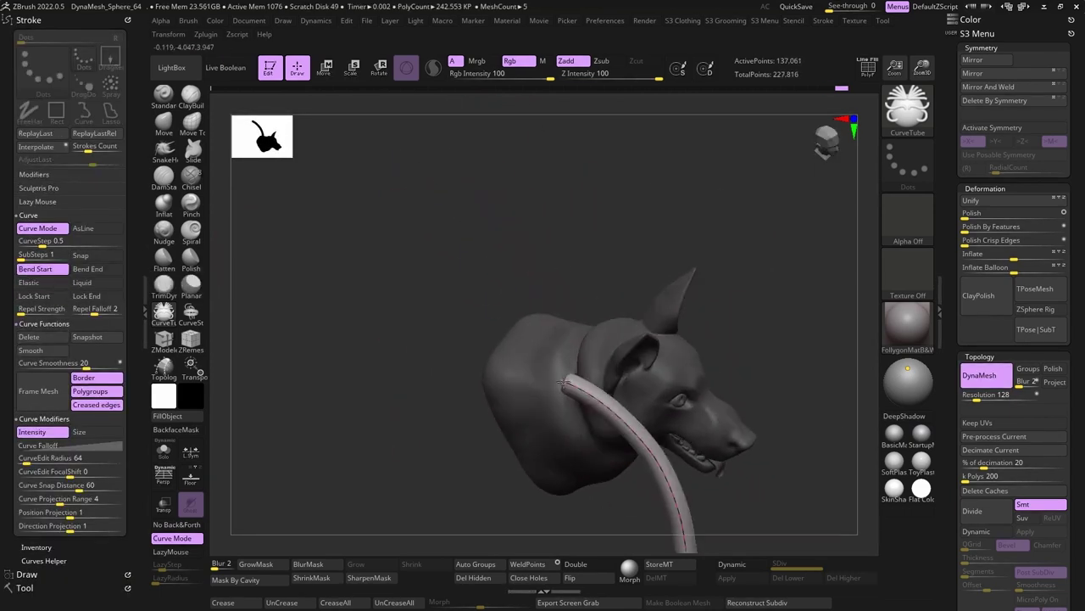
- Drag the CurveTube around the back of the neck into a closed ring and commit it
mouse_move(563, 383)
right_mouse_down()
mouse_move(661, 387)
mouse_move(746, 373)
right_mouse_up()
left_click_drag(751, 365, 645, 409)
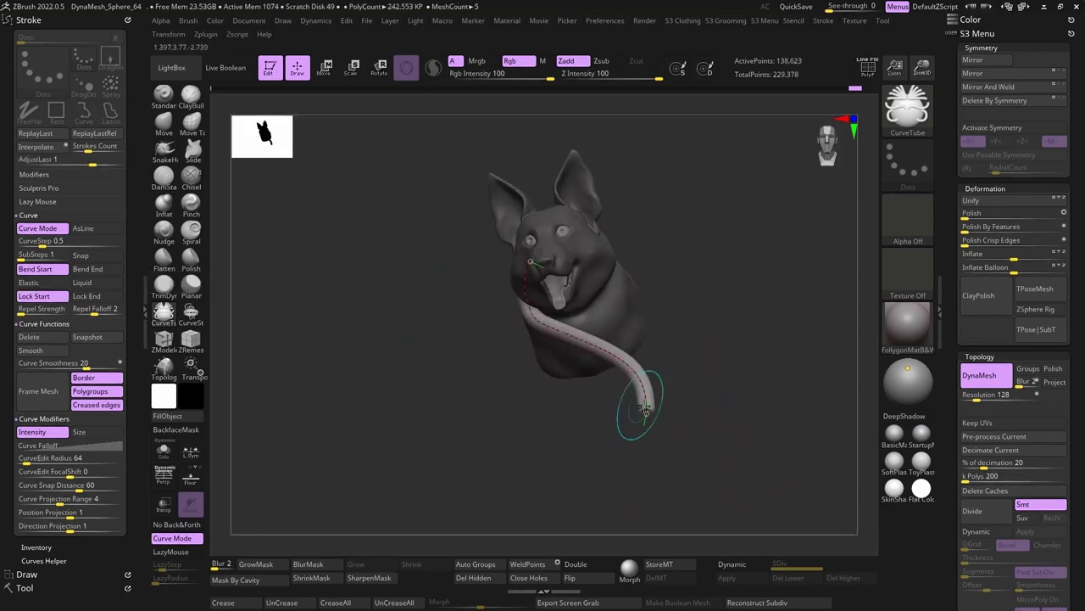
mouse_move(644, 409)
right_mouse_down()
mouse_move(483, 307)
mouse_move(543, 312)
right_mouse_up()
mouse_move(543, 312)
left_mouse_down()
mouse_move(515, 270)
mouse_move(627, 190)
left_mouse_up()
mouse_move(628, 191)
right_mouse_down()
mouse_move(499, 165)
mouse_move(600, 221)
mouse_move(488, 212)
mouse_move(404, 229)
right_mouse_up()
mouse_move(441, 263)
right_mouse_down()
mouse_move(462, 246)
mouse_move(407, 267)
mouse_move(419, 270)
mouse_move(328, 423)
right_mouse_up()
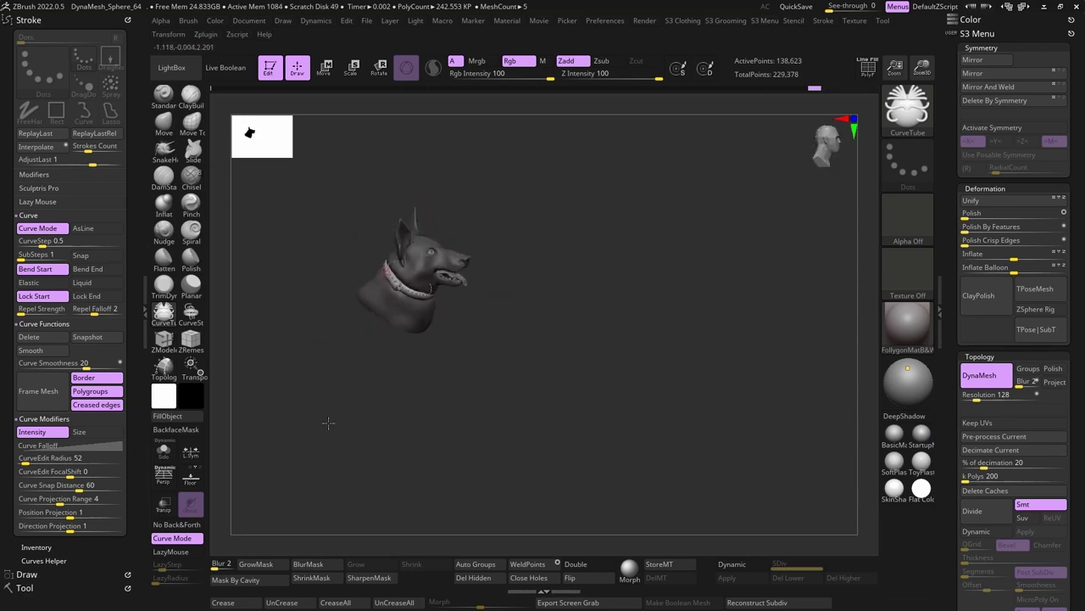
left_click(29, 338)
right_click_drag(322, 254, 344, 224)
left_click(25, 587)
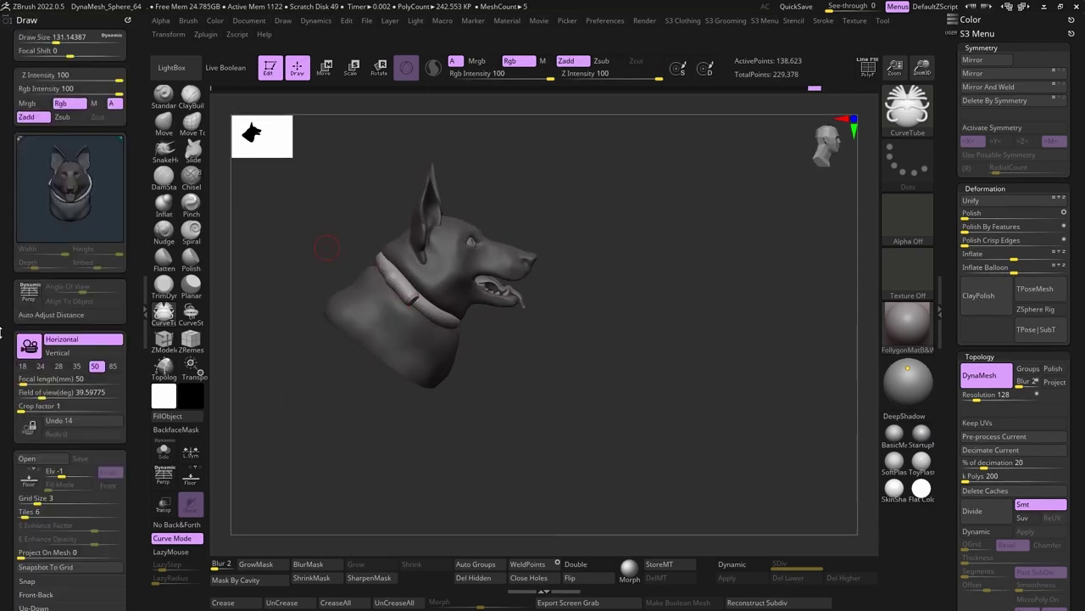
- Select the collar subtool in the Subtool list and save the model as dog's head2
left_click(33, 207)
scroll(17, 457, "down", 5)
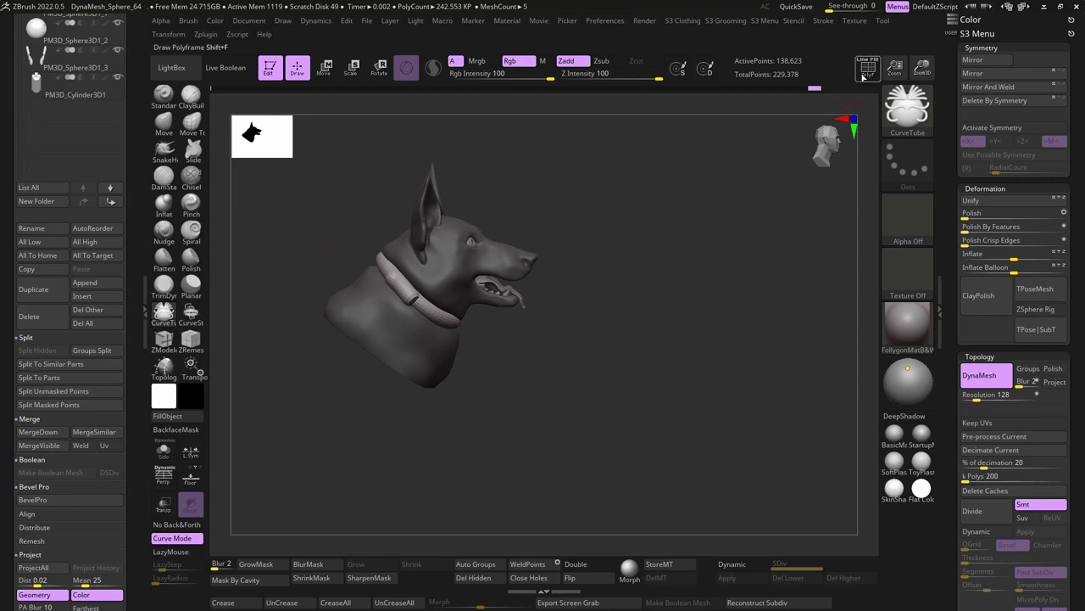
left_click(392, 291, "alt")
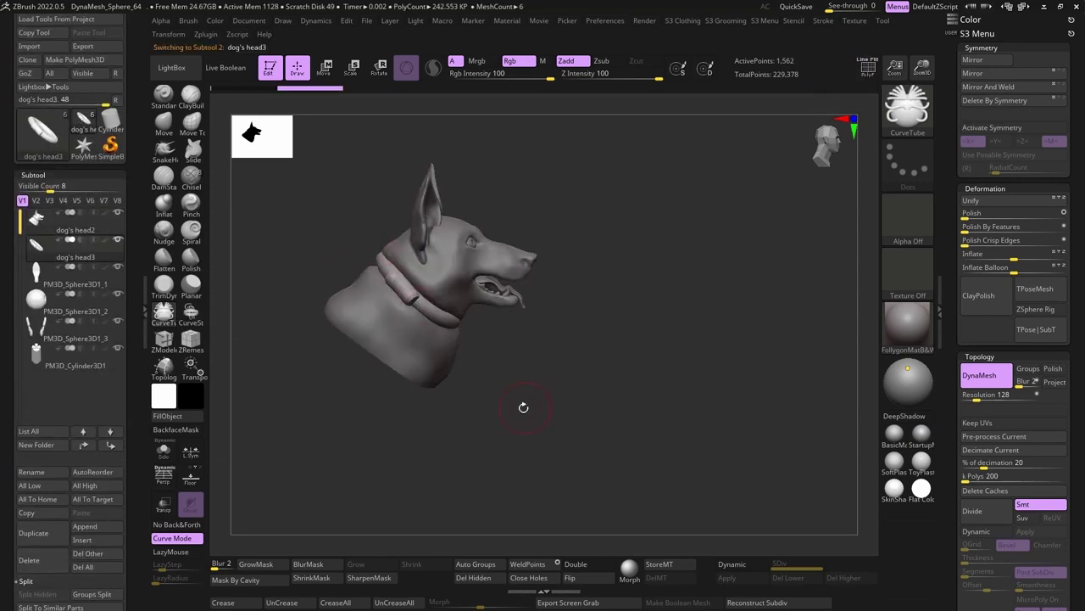
mouse_move(405, 289)
left_mouse_down()
mouse_move(222, 118)
mouse_move(463, 220)
mouse_move(456, 247)
mouse_move(385, 245)
left_mouse_up()
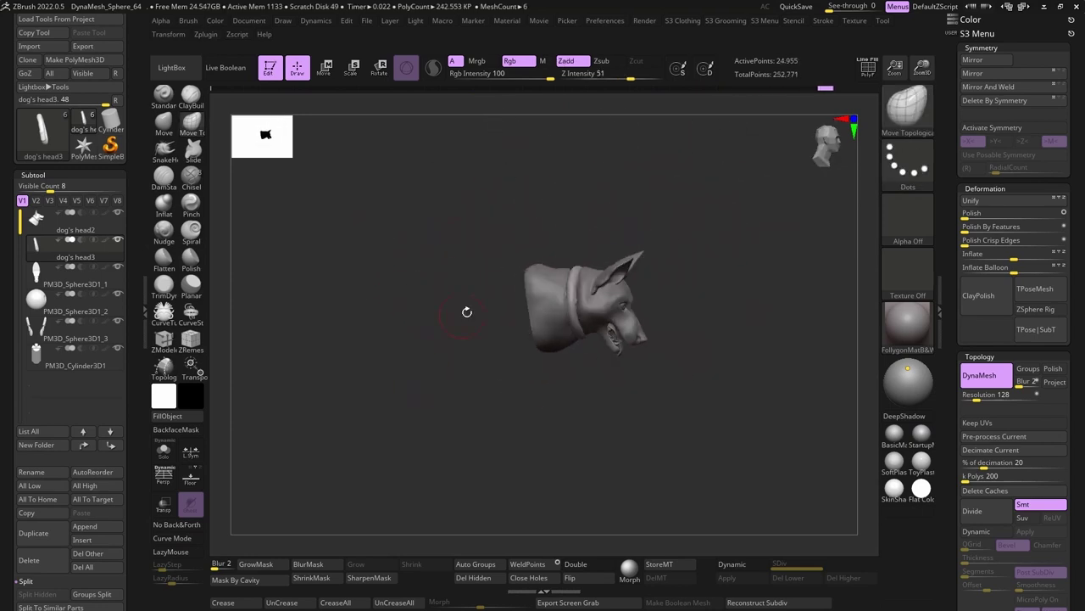
mouse_move(386, 245)
left_mouse_down()
mouse_move(569, 331)
mouse_move(525, 296)
mouse_move(494, 243)
mouse_move(443, 363)
mouse_move(378, 314)
mouse_move(397, 264)
left_mouse_up()
key("ctrl+s")
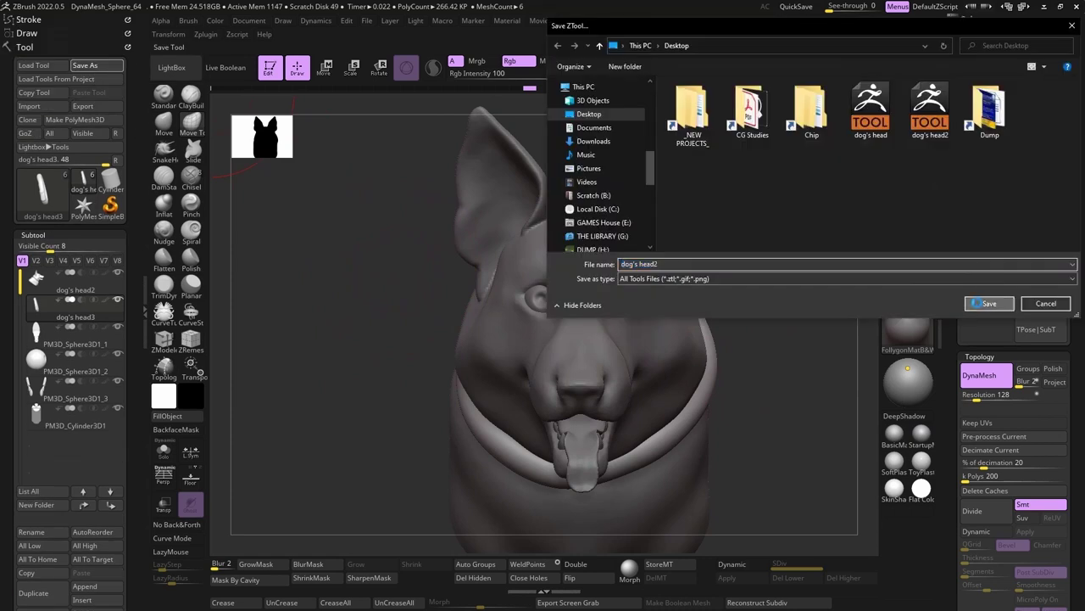
key("Return")
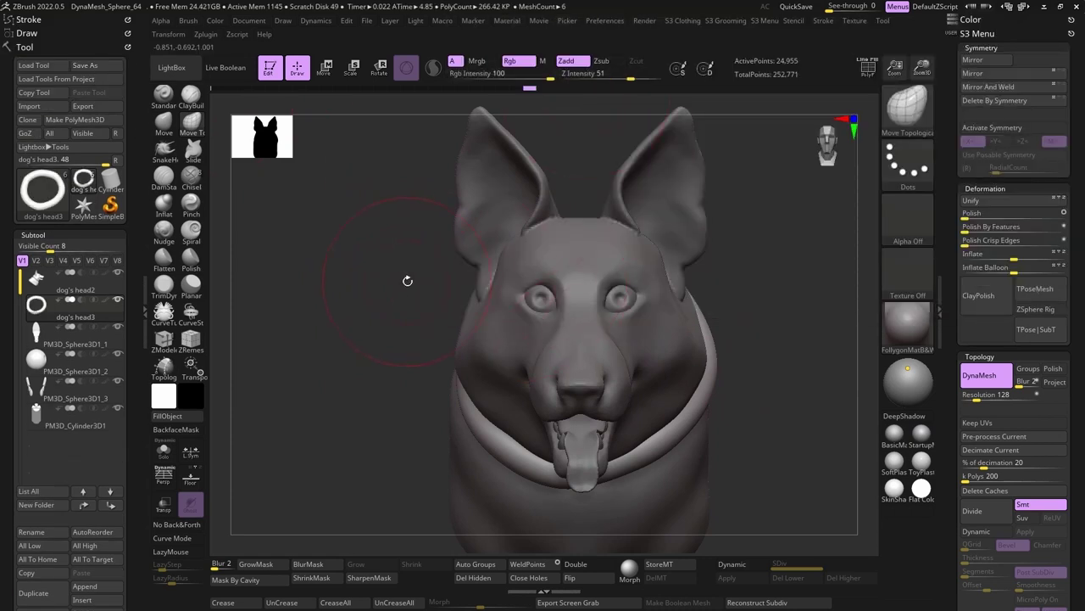
left_click_drag(353, 279, 382, 283)
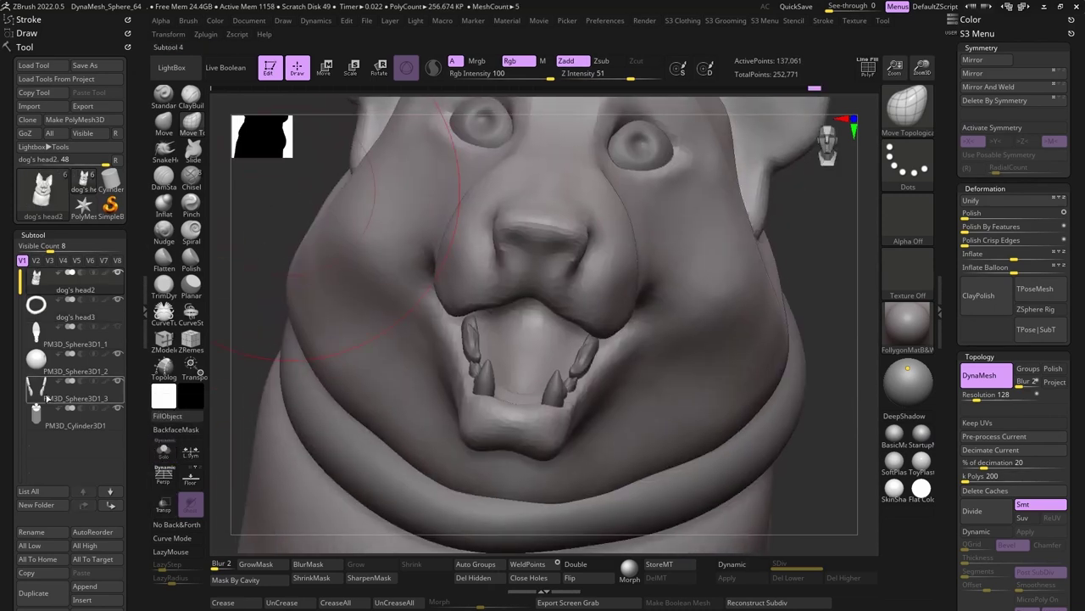
- Select the teeth subtool and toggle hiding the rest of the model to inspect the mouth
left_click(49, 397)
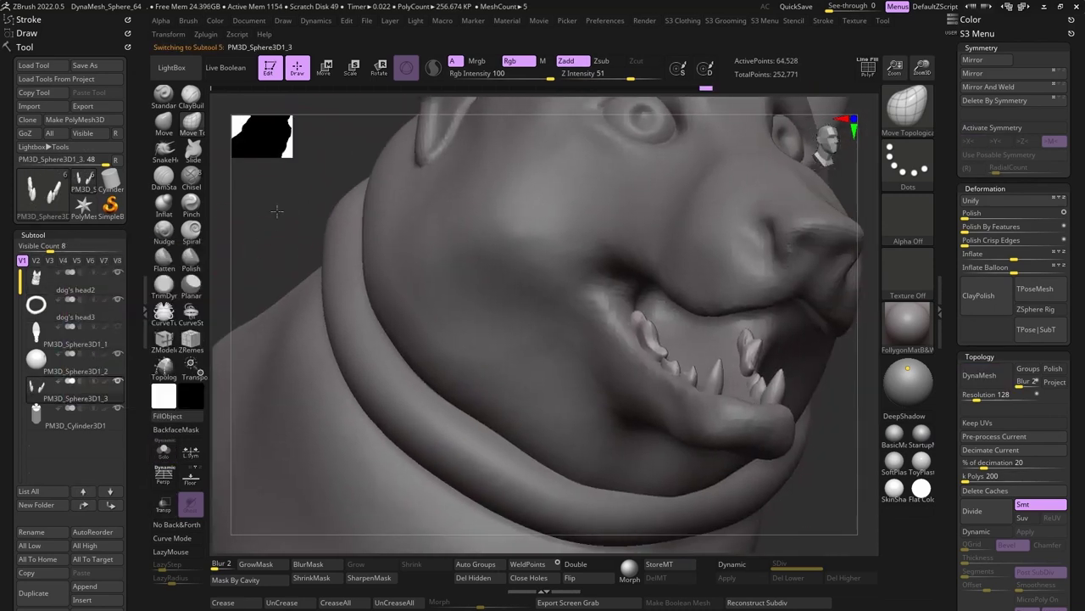
left_click_drag(222, 280, 236, 200)
left_click(778, 377, "ctrl+shift")
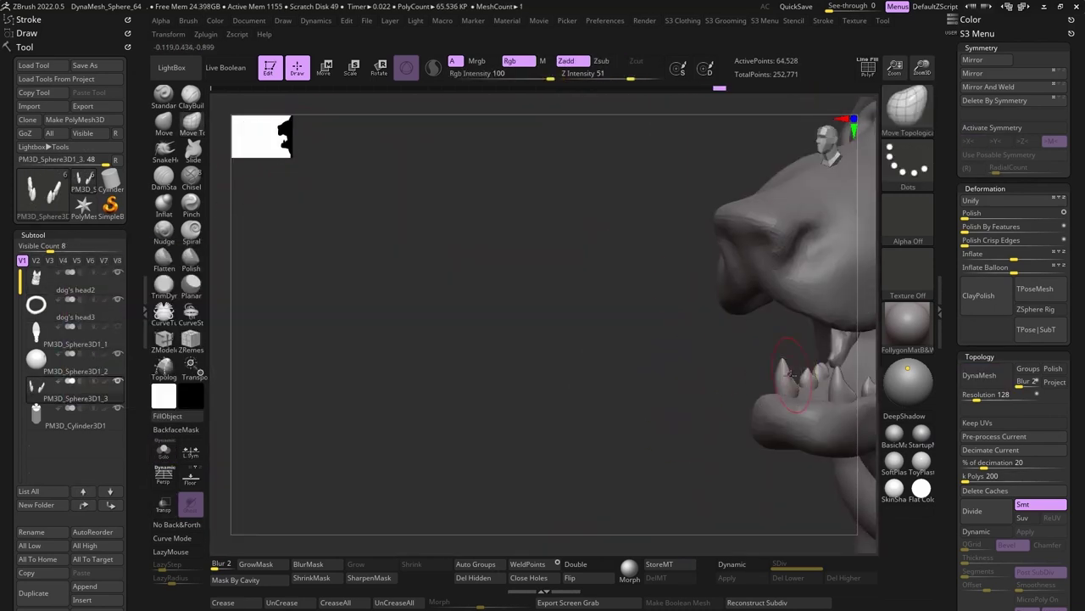
key("b")
key("m")
key("t")
left_click(762, 369, "ctrl+shift")
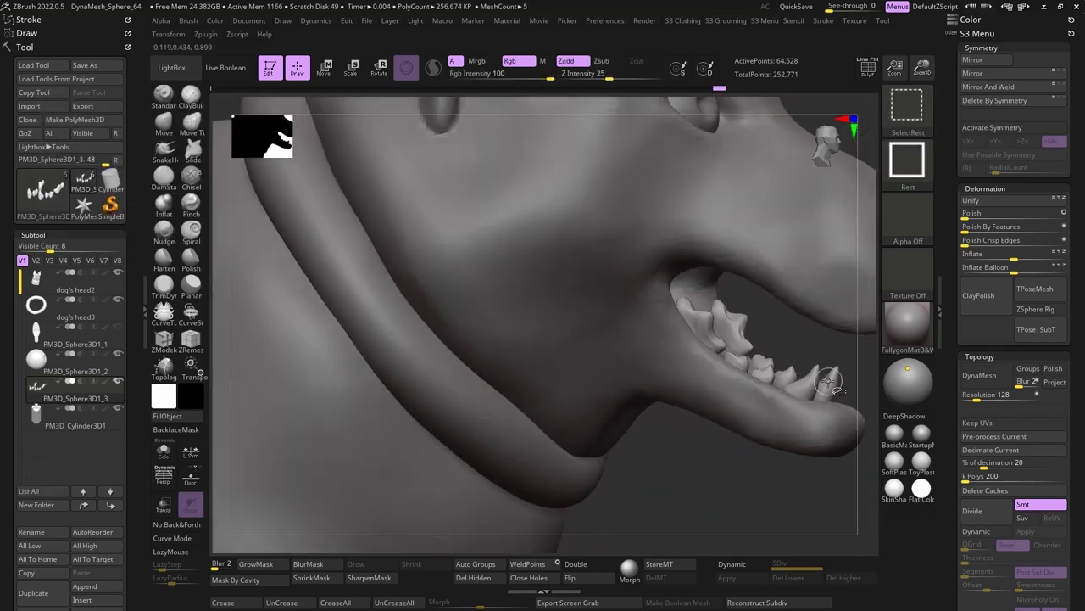
left_click(791, 379, "ctrl+shift")
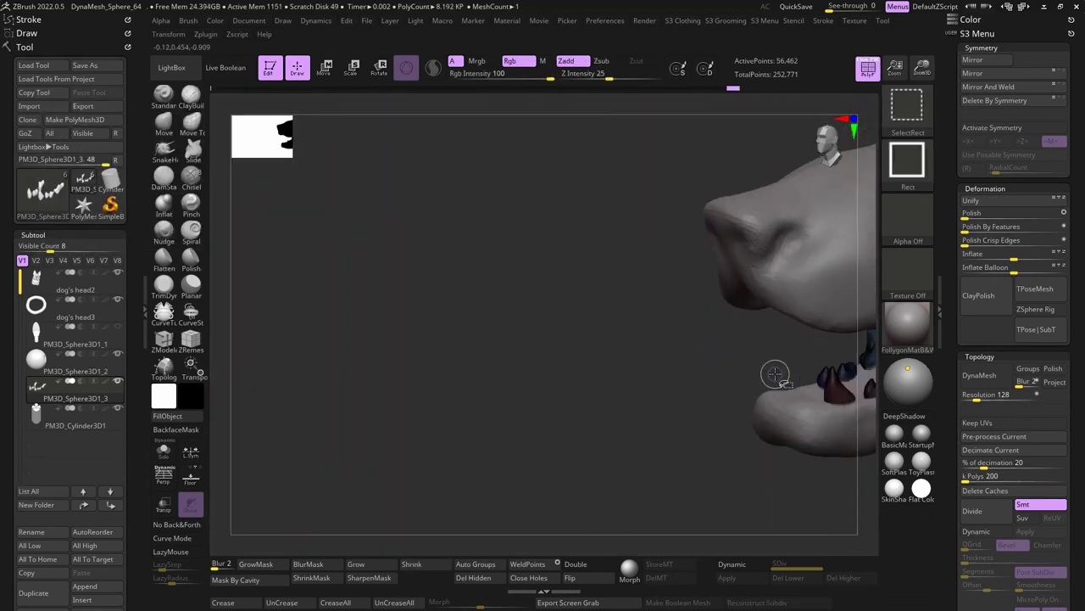
left_click(775, 374, "ctrl+shift")
left_click_drag(775, 373, 357, 66)
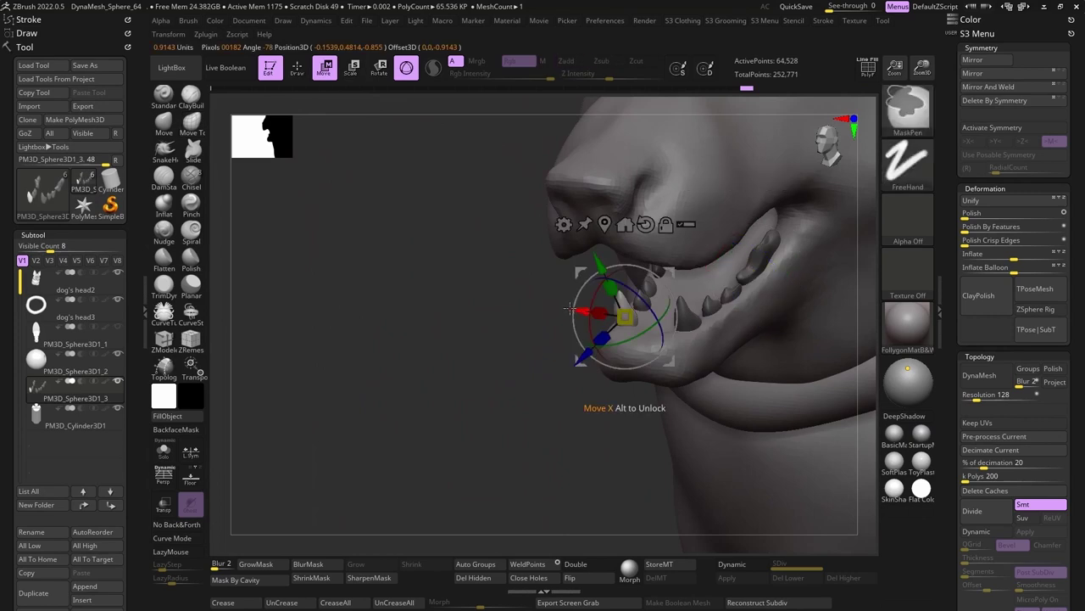
mouse_move(564, 339)
left_mouse_down()
mouse_move(613, 431)
mouse_move(514, 308)
left_mouse_up()
- Slide the teeth along Z into the jaw and trim them with TrimDynamic
key("q")
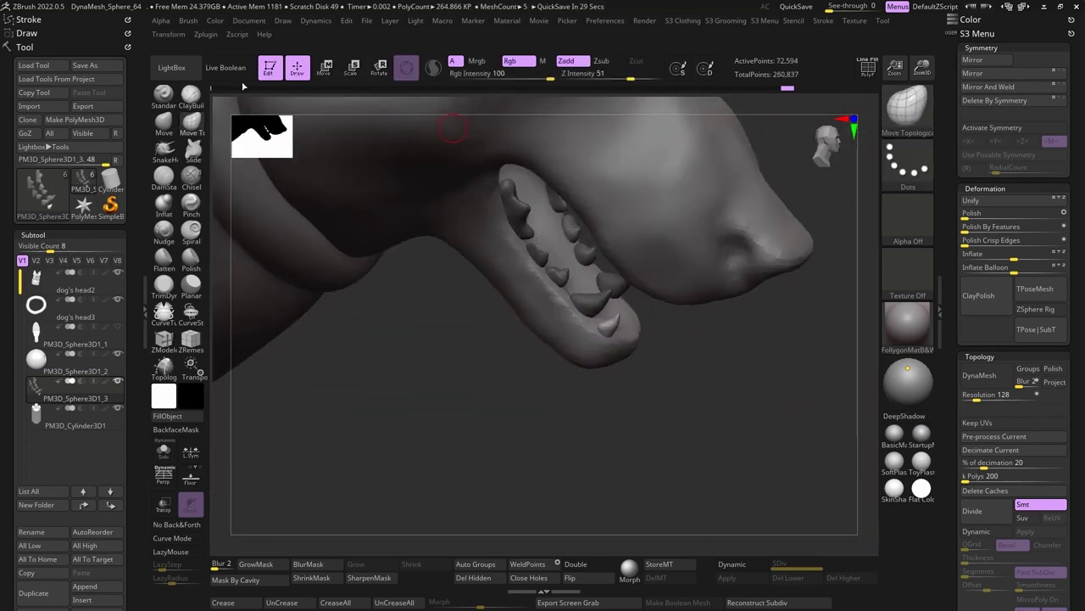
key("b")
key("t")
key("d")
left_click_drag(611, 475, 579, 376)
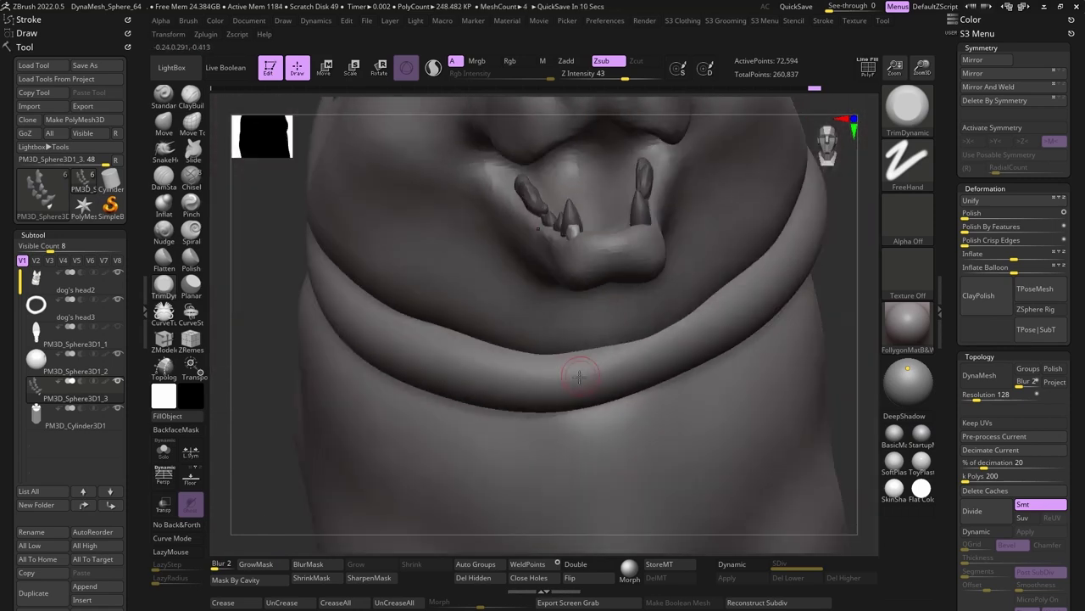
left_click_drag(336, 218, 570, 290)
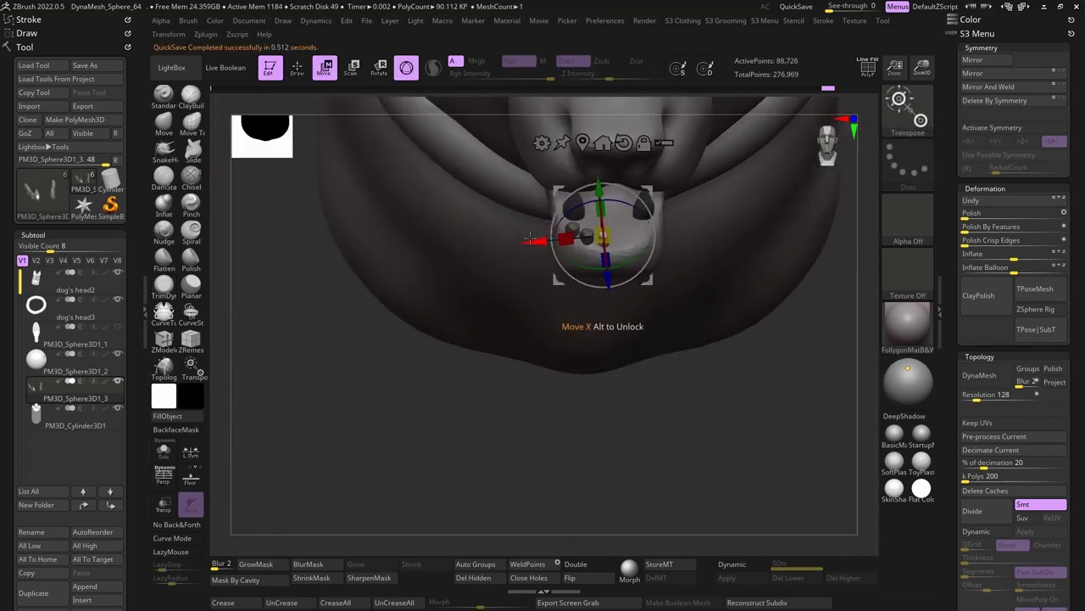
left_click_drag(583, 402, 446, 294)
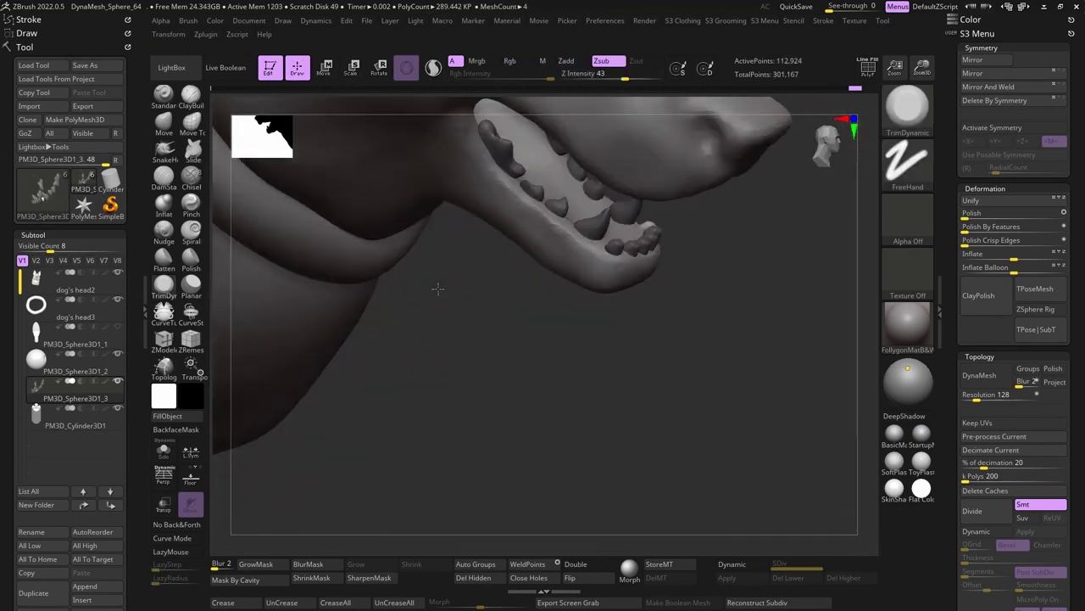
left_click_drag(645, 273, 645, 284)
left_click_drag(525, 407, 475, 339)
key("q")
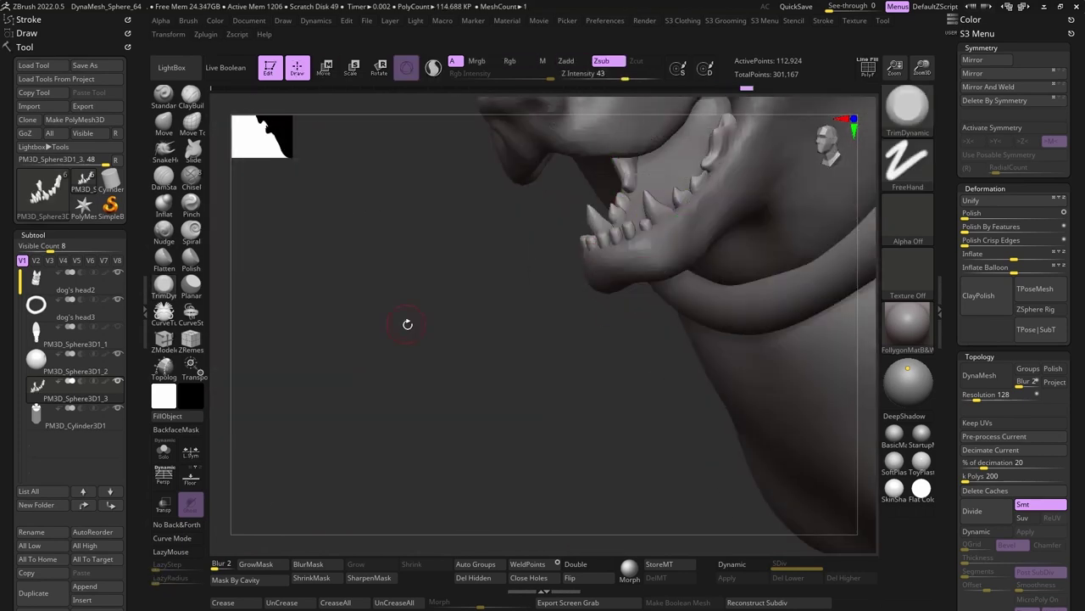
left_click_drag(407, 322, 410, 227)
mouse_move(310, 254)
left_mouse_down()
mouse_move(543, 330)
mouse_move(504, 305)
mouse_move(370, 290)
mouse_move(359, 347)
mouse_move(509, 339)
mouse_move(601, 305)
left_mouse_up()
left_click(568, 246, "alt")
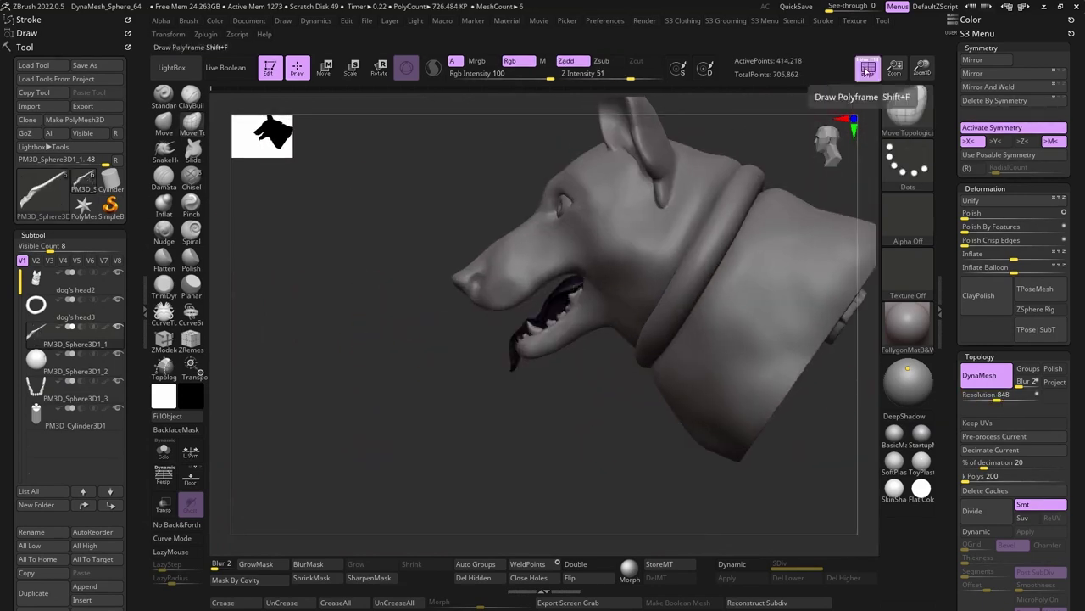
- Select the dog's head2 subtool and save it to the Desktop as dog's head2
left_click_drag(398, 220, 509, 229)
left_click(553, 248, "alt")
key("ctrl+s")
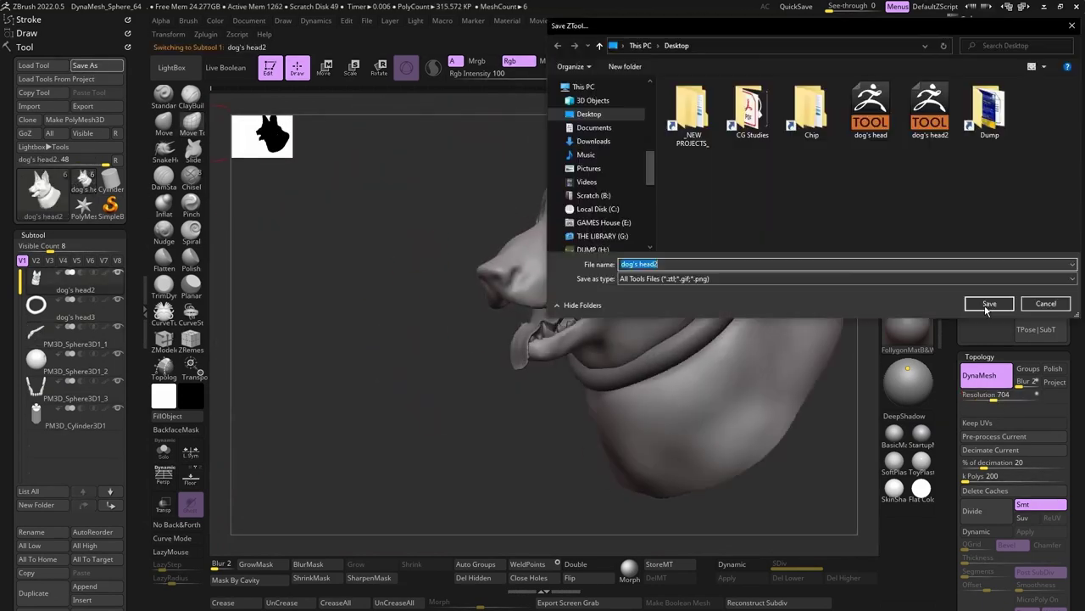
key("Return")
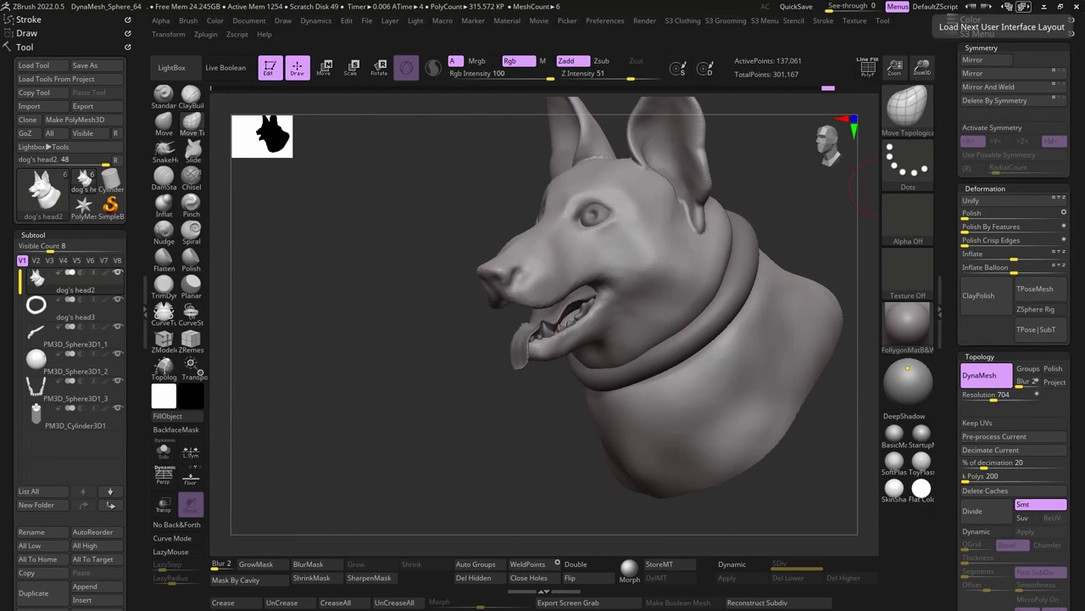
- Switch to the ClayBuildup brush with X symmetry, then pick the DamStandard crease brush
key("b")
key("c")
key("b")
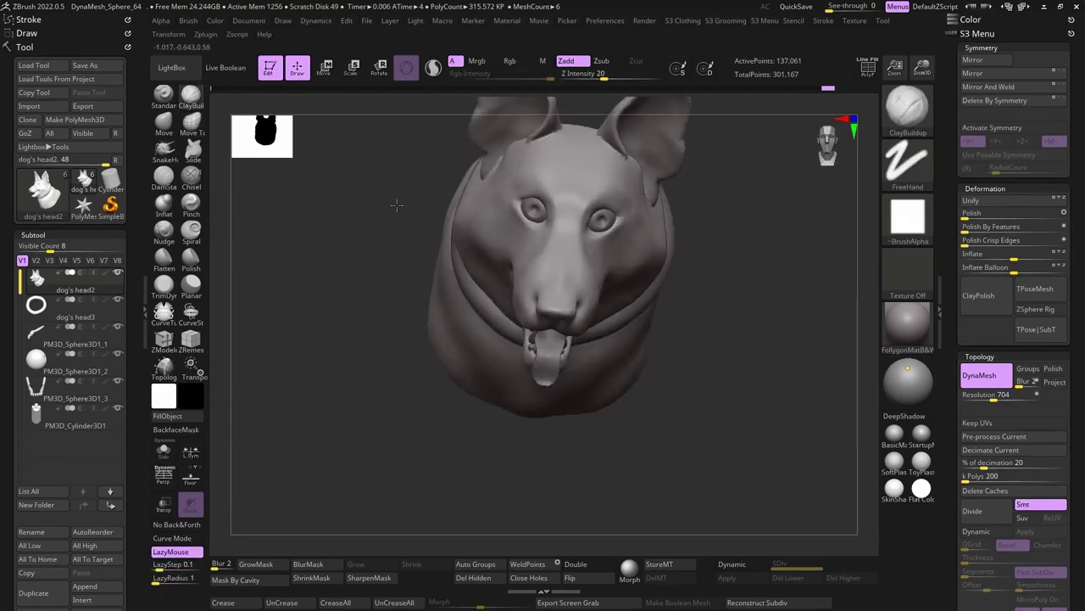
mouse_move(419, 251)
left_mouse_down()
mouse_move(365, 249)
mouse_move(503, 174)
left_mouse_up()
key("x")
mouse_move(503, 174)
right_mouse_down()
mouse_move(497, 157)
mouse_move(486, 166)
right_mouse_up()
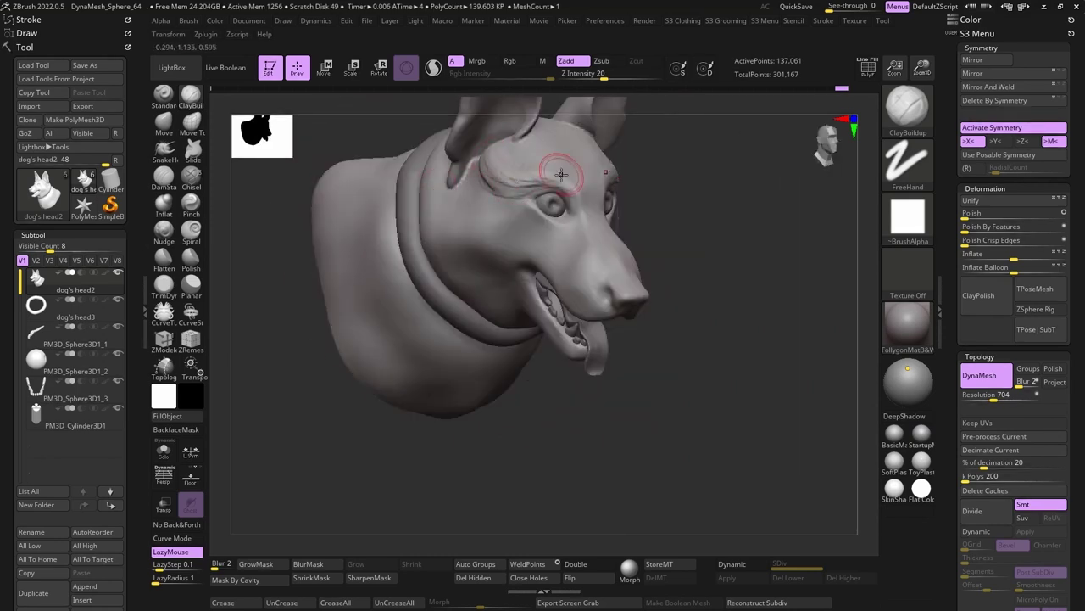
right_click_drag(541, 346, 441, 212)
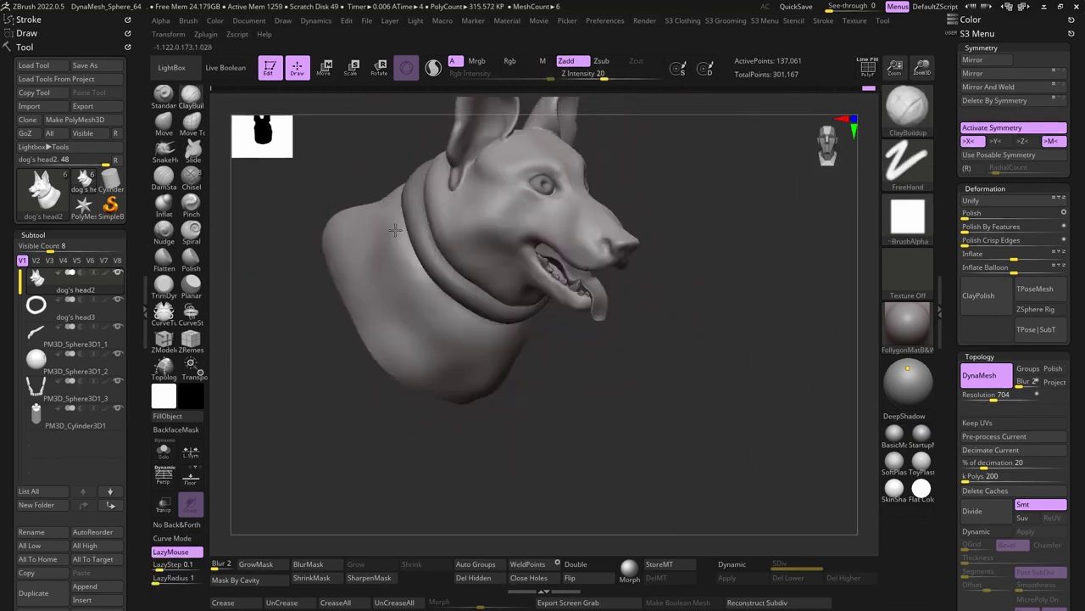
left_click(164, 174)
mouse_move(508, 255)
right_mouse_down()
mouse_move(492, 242)
mouse_move(545, 230)
mouse_move(397, 225)
mouse_move(500, 259)
right_mouse_up()
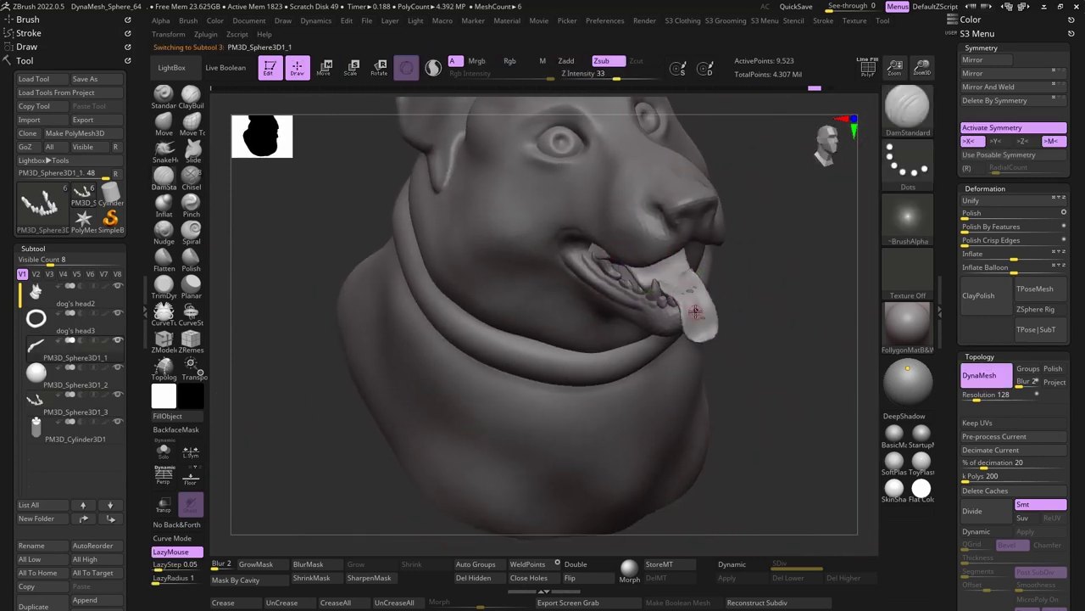
- Orbit the head to a front view of the centred tongue
left_click_drag(321, 262, 351, 250, "shift")
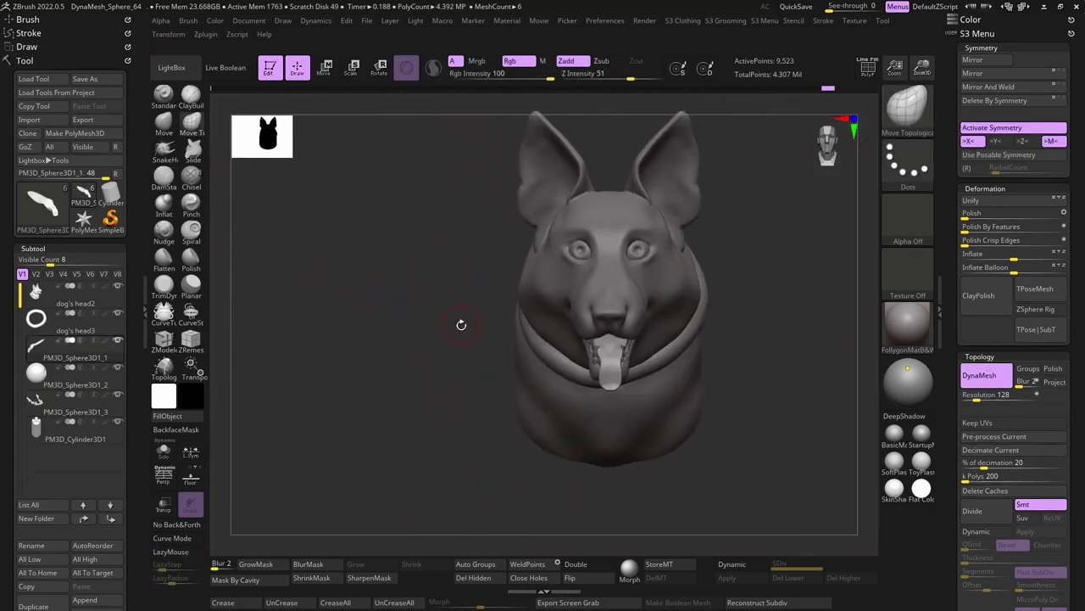
- Make dog's head2 active and turn the head round to a front view of the cheeks
mouse_move(461, 322)
left_mouse_down("alt")
mouse_move(415, 294)
mouse_move(505, 219)
left_mouse_up("alt")
left_click(585, 336, "alt")
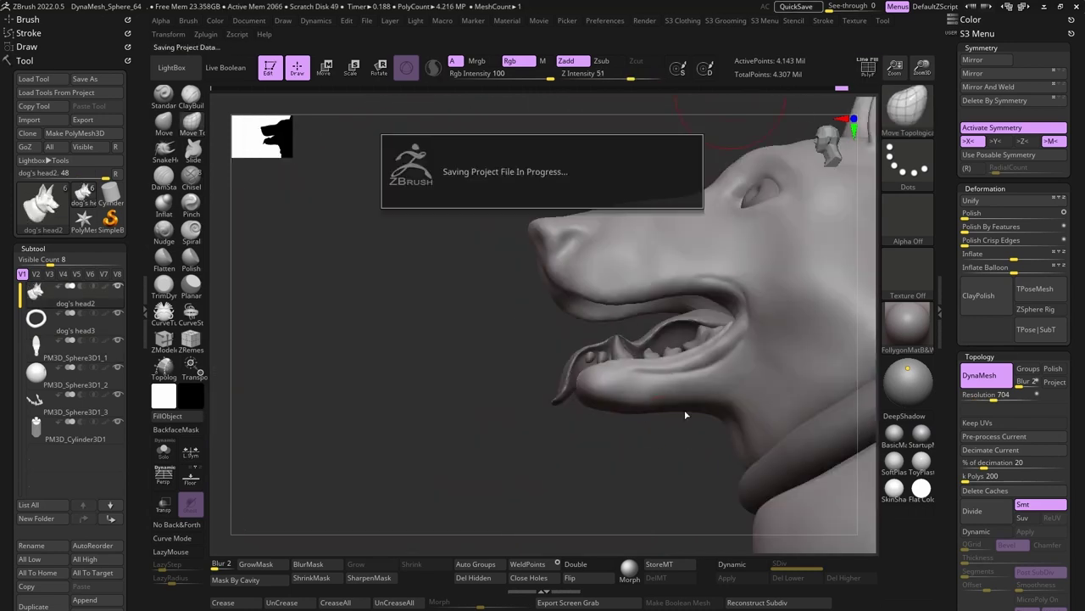
mouse_move(653, 415)
left_mouse_down("shift")
mouse_move(429, 351)
mouse_move(539, 274)
left_mouse_up("shift")
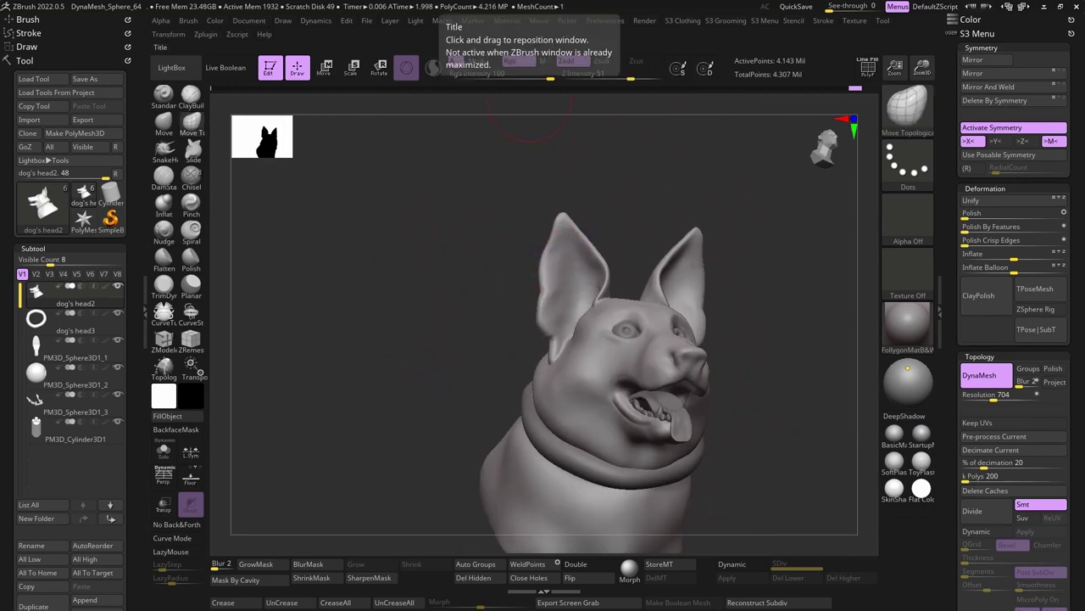
left_click_drag(458, 135, 502, 313)
mouse_move(405, 335)
left_mouse_down()
mouse_move(351, 260)
mouse_move(471, 405)
mouse_move(327, 279)
mouse_move(368, 272)
mouse_move(331, 303)
left_mouse_up()
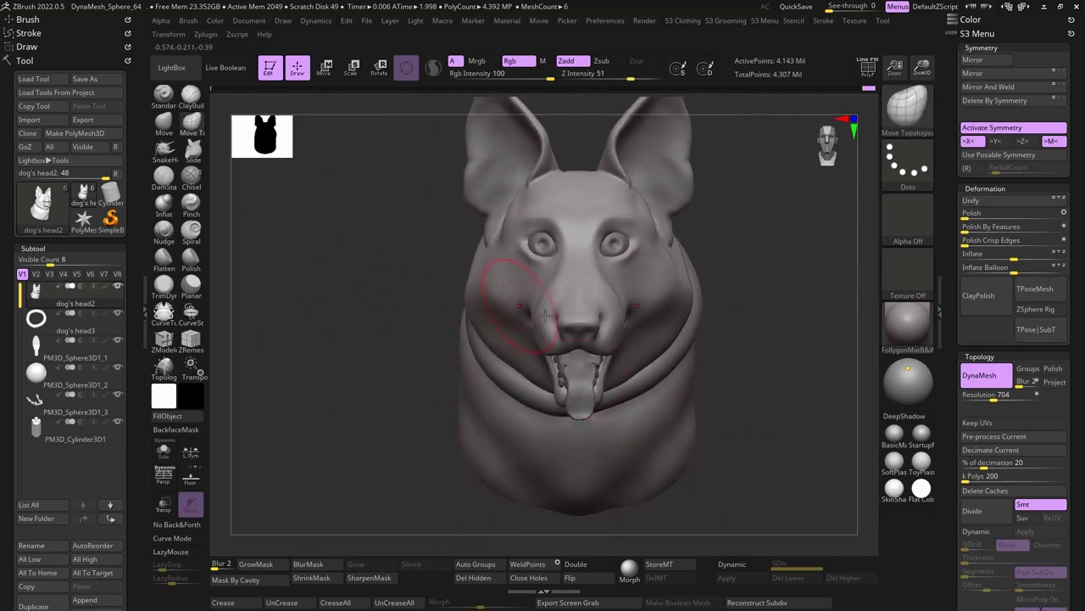
key("space")
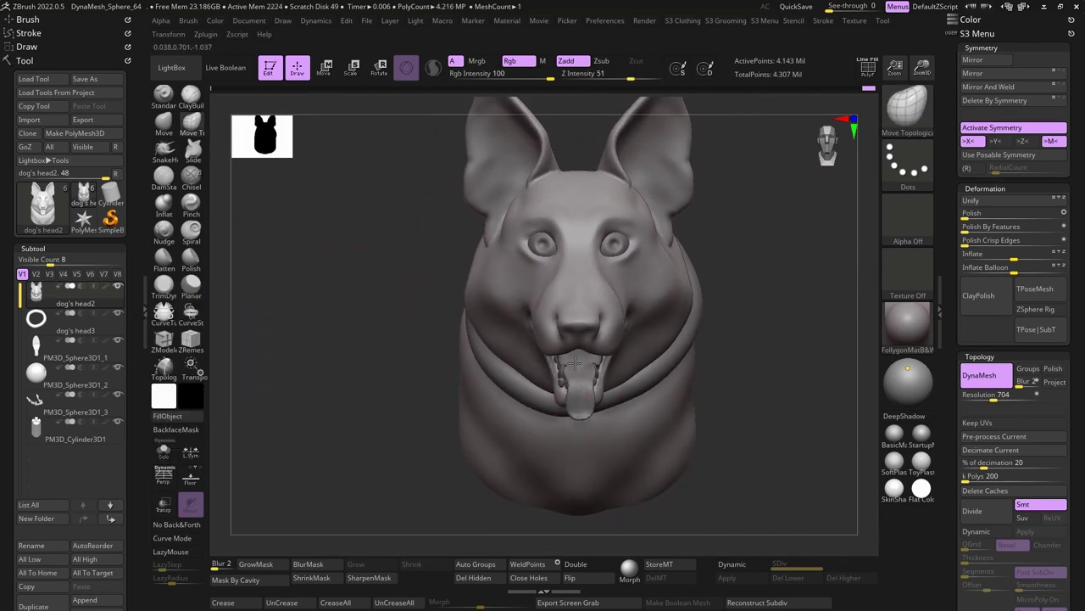
mouse_move(372, 333)
left_mouse_down()
mouse_move(483, 278)
mouse_move(359, 279)
mouse_move(359, 296)
mouse_move(507, 280)
mouse_move(327, 286)
mouse_move(420, 245)
mouse_move(419, 288)
mouse_move(315, 266)
mouse_move(225, 329)
mouse_move(367, 252)
left_mouse_up()
key("space")
left_click(506, 280, "alt")
scroll(368, 253, "up", 2)
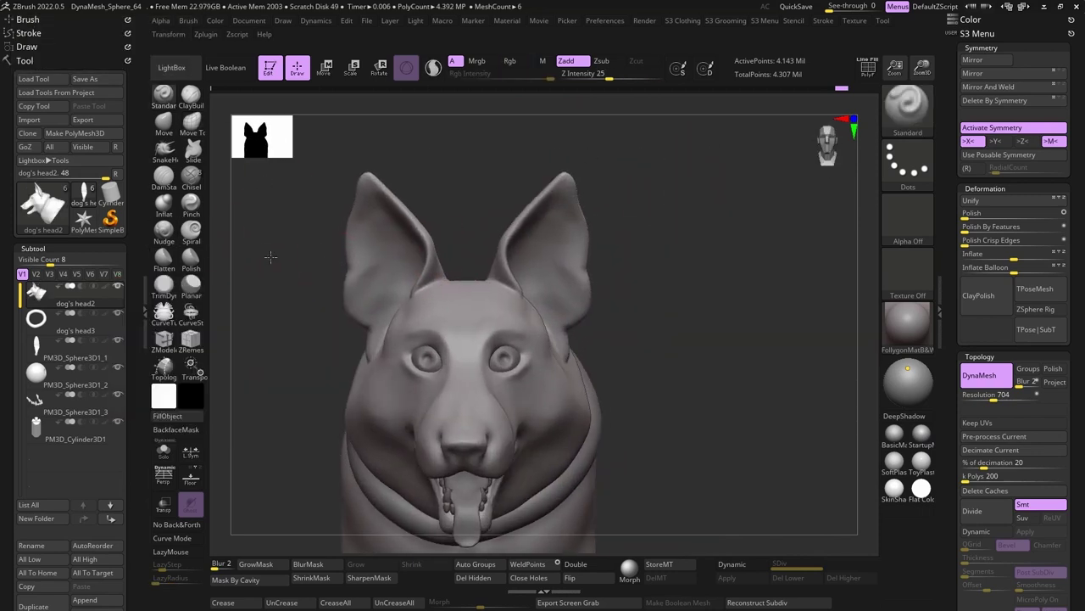
- Build up the brow between the eyes with ClayBuildup, orbiting to review from several angles
left_click_drag(271, 256, 466, 378, "shift")
right_click_drag(413, 240, 458, 322)
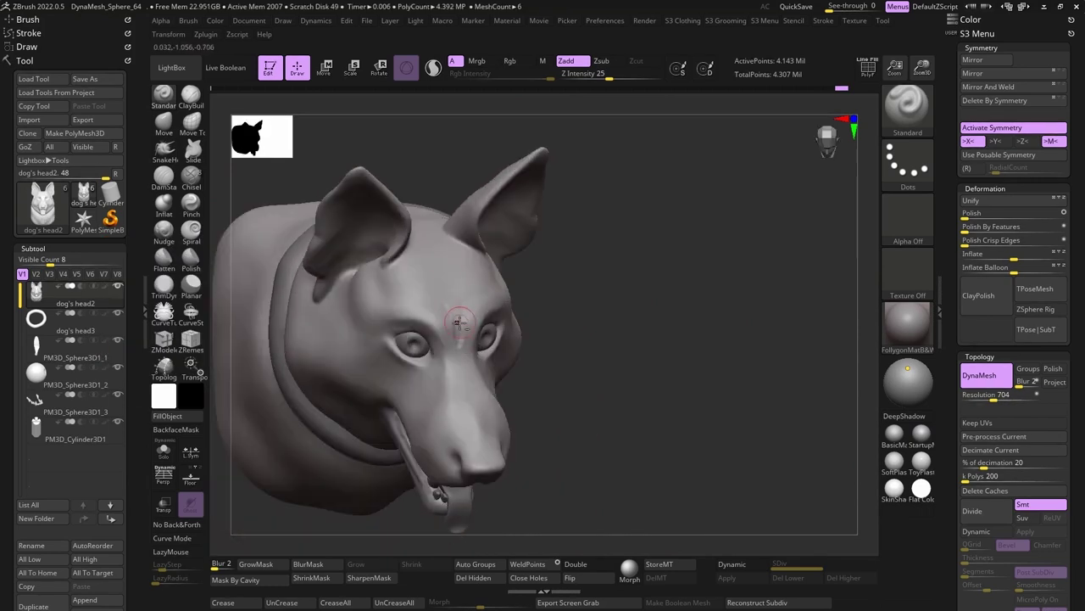
left_click_drag(369, 163, 280, 135, "shift")
left_click(190, 95)
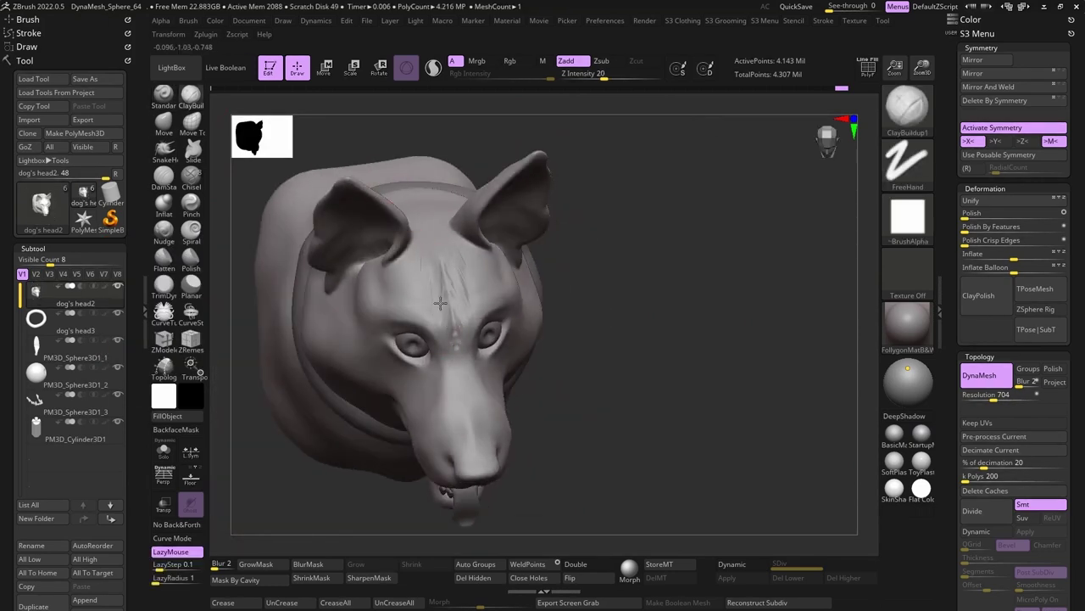
right_click_drag(442, 310, 434, 285)
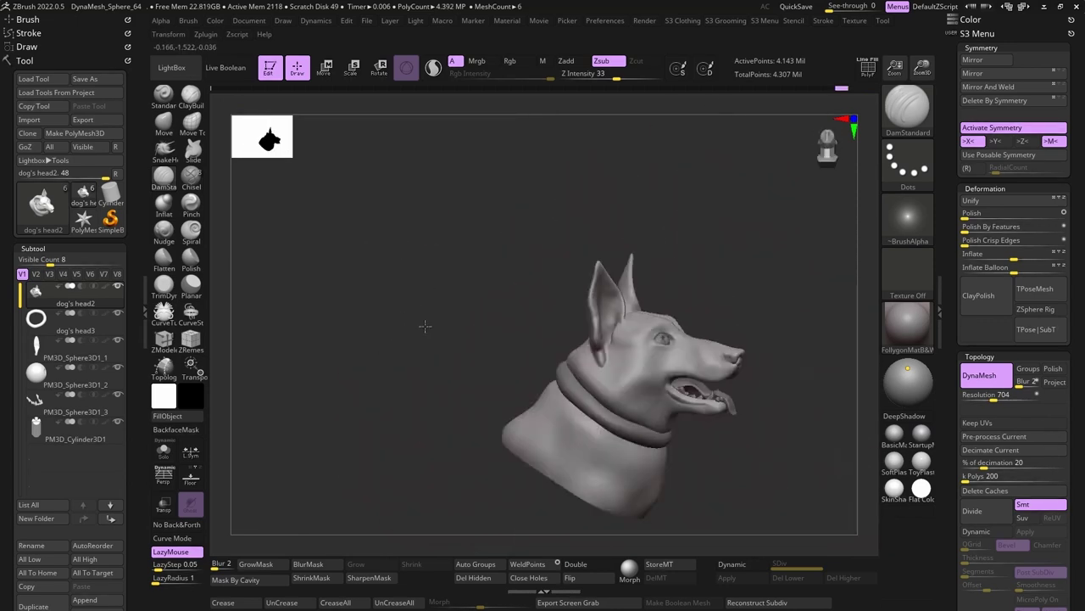
left_click_drag(442, 415, 430, 396)
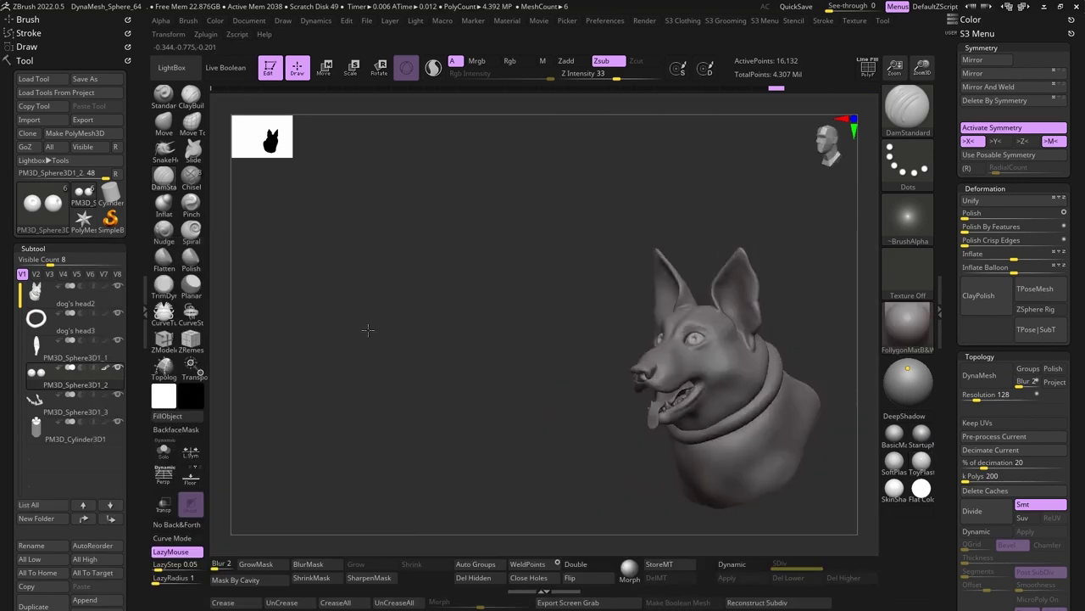
- Try a plain basic material, then set the material to FollygonMatB&W
key("m")
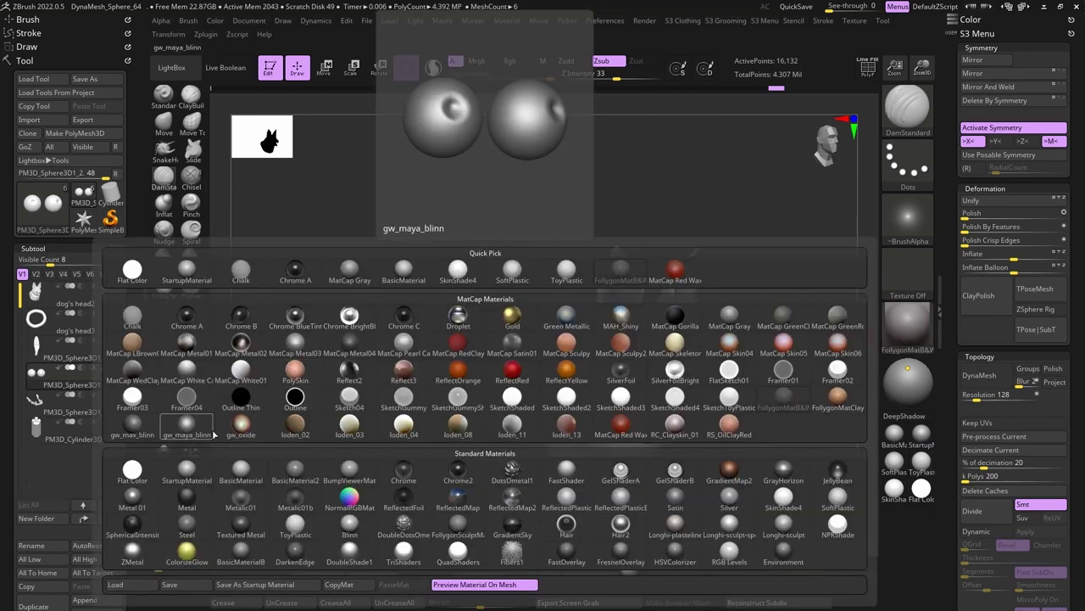
left_click(295, 472)
left_click(899, 331)
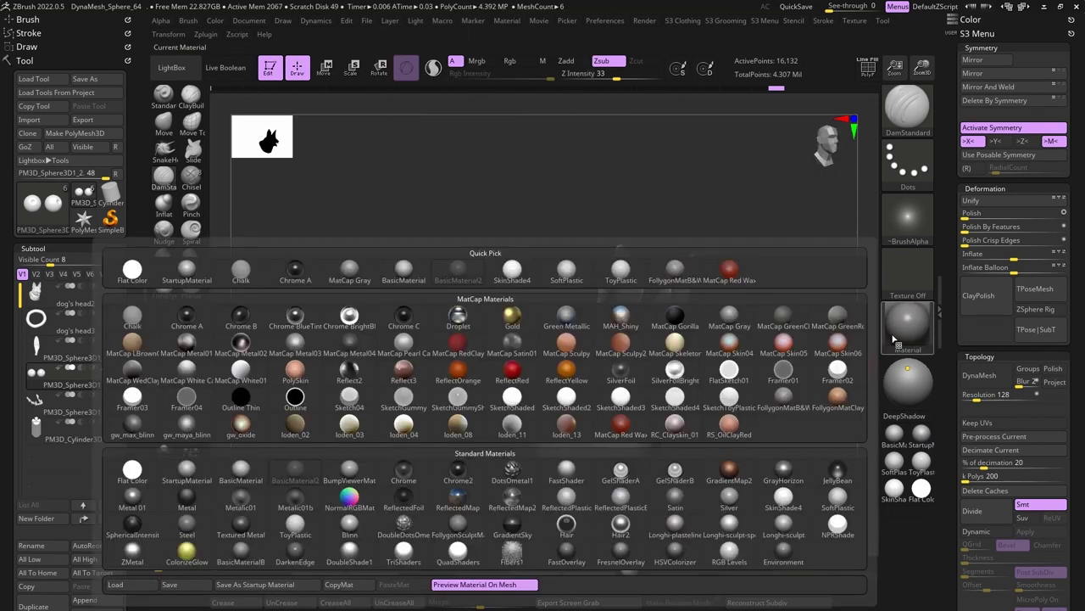
left_click(784, 399)
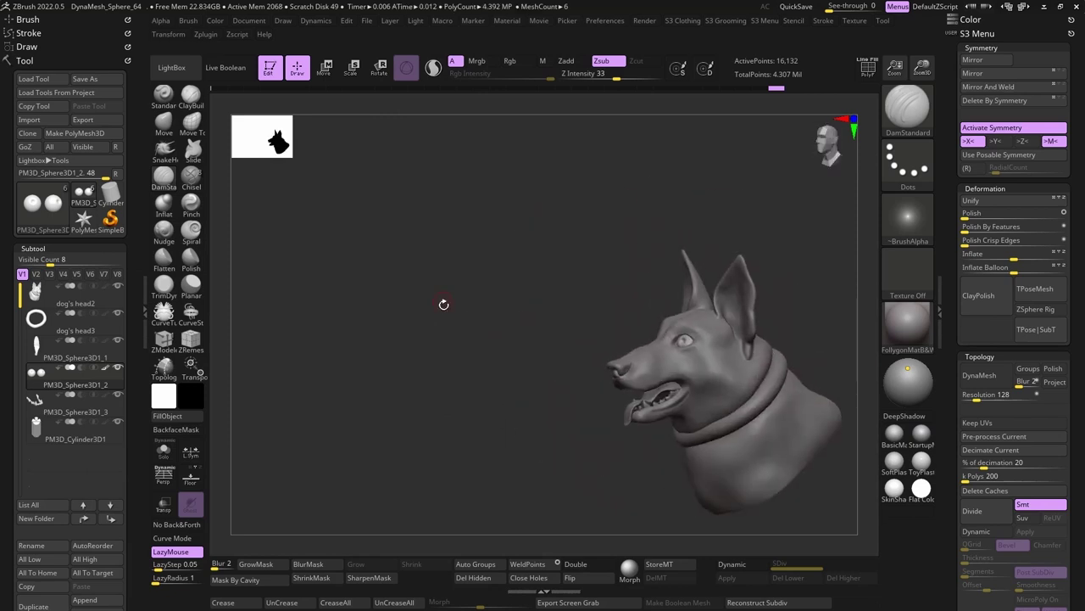
- Give the eyeballs glossy ToyPlastic, review the whole bust, and switch to the Smooth brush
left_click(477, 60)
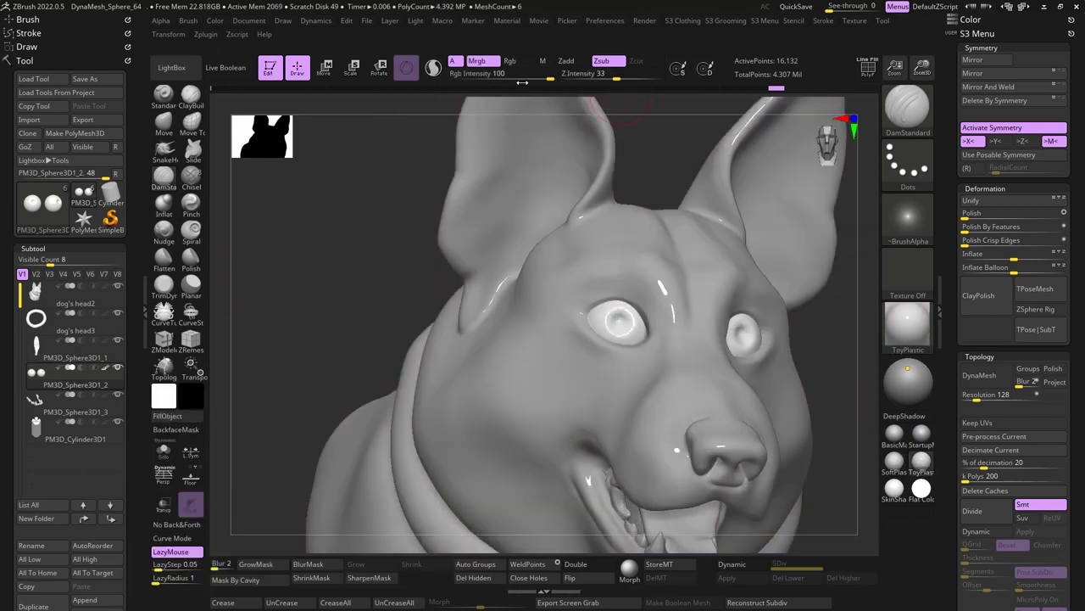
mouse_move(387, 358)
left_mouse_down("alt")
mouse_move(341, 300)
mouse_move(395, 380)
left_mouse_up("alt")
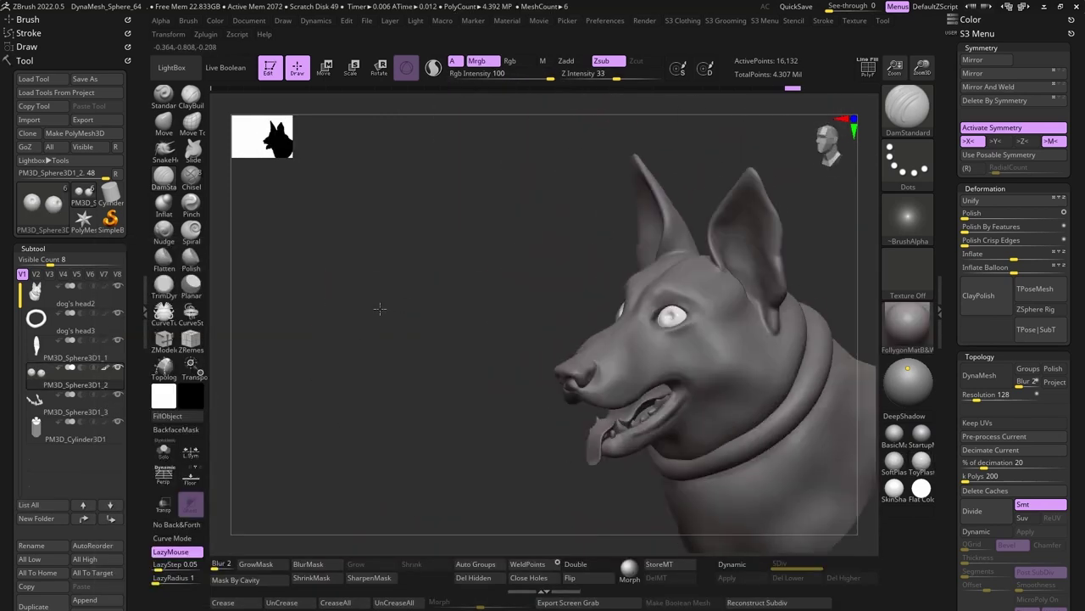
mouse_move(401, 319)
left_mouse_down()
mouse_move(310, 308)
mouse_move(398, 340)
left_mouse_up()
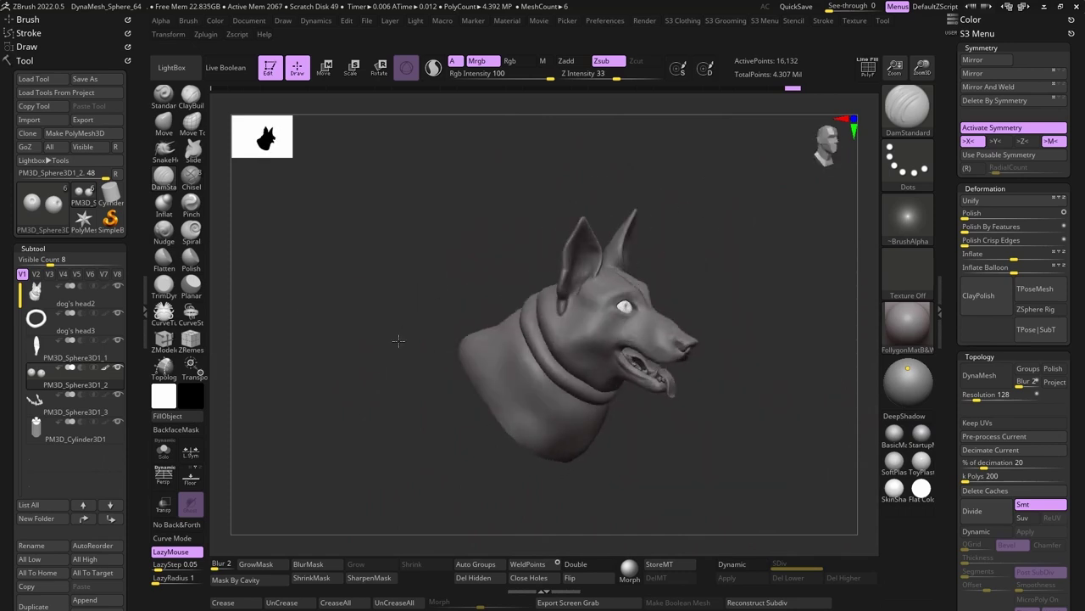
key("shift")
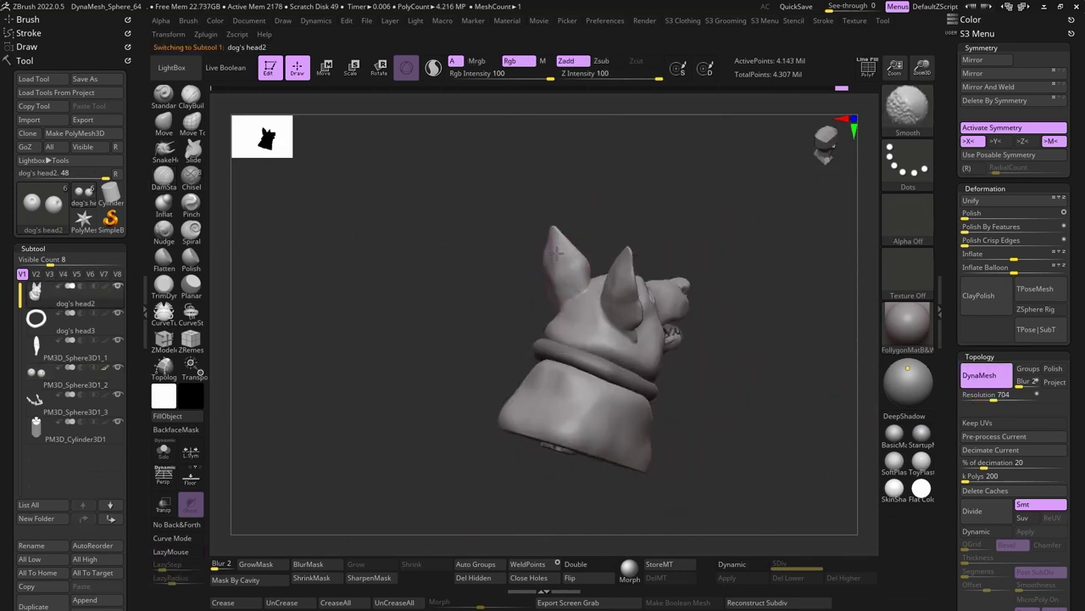